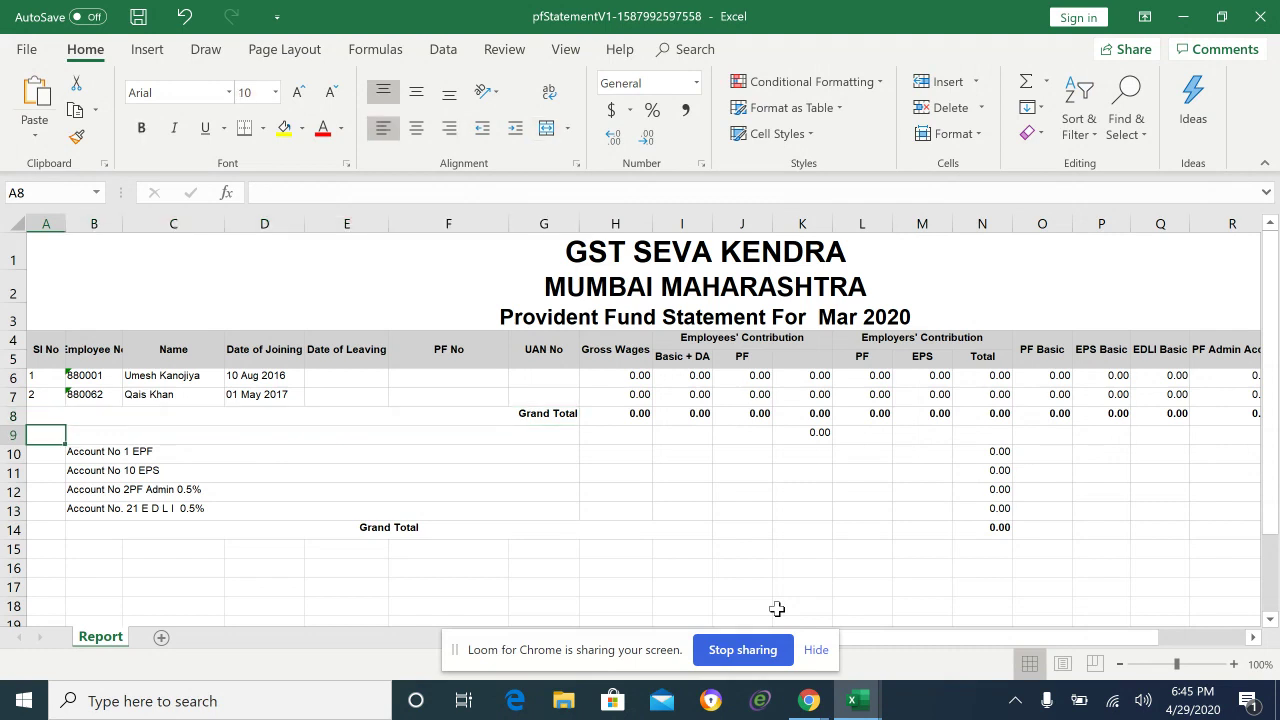
Examine the employee number and name entries of both employees in rows 6 and 7
key("Up")
key("Up")
key("Up")
key("Right")
key("Down")
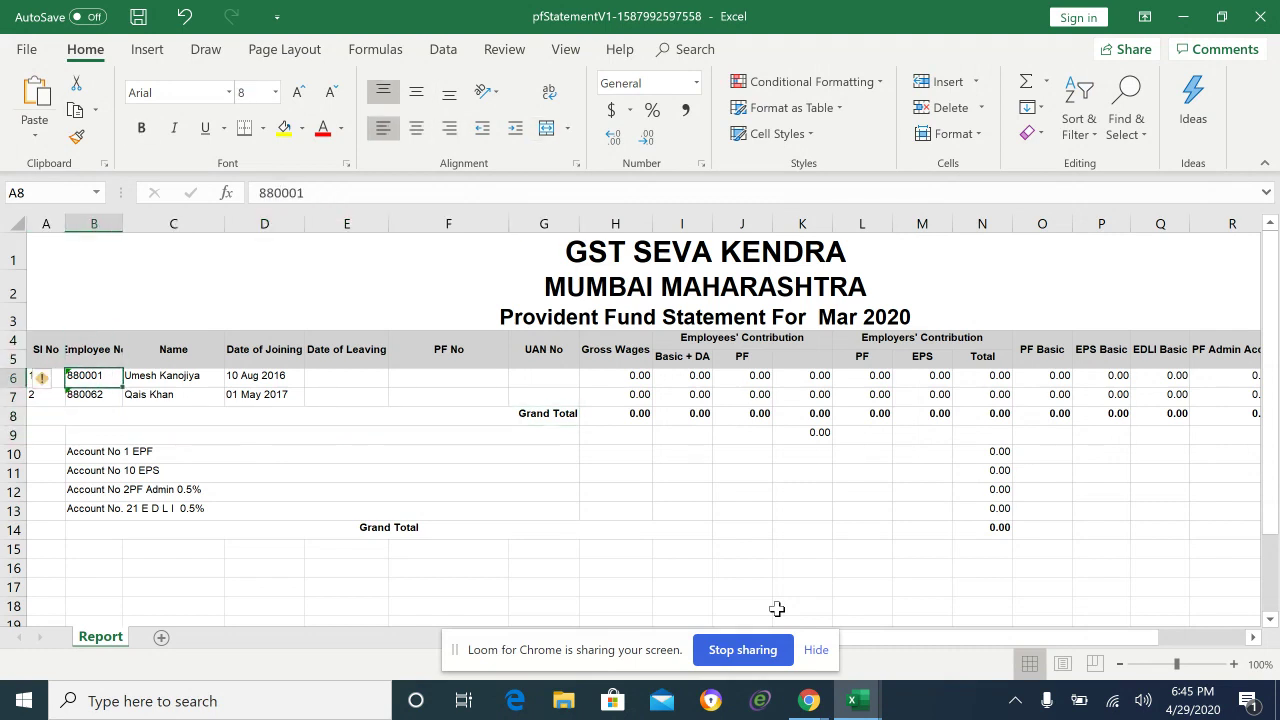
key("Right")
key("Down")
key("Up")
key("Down")
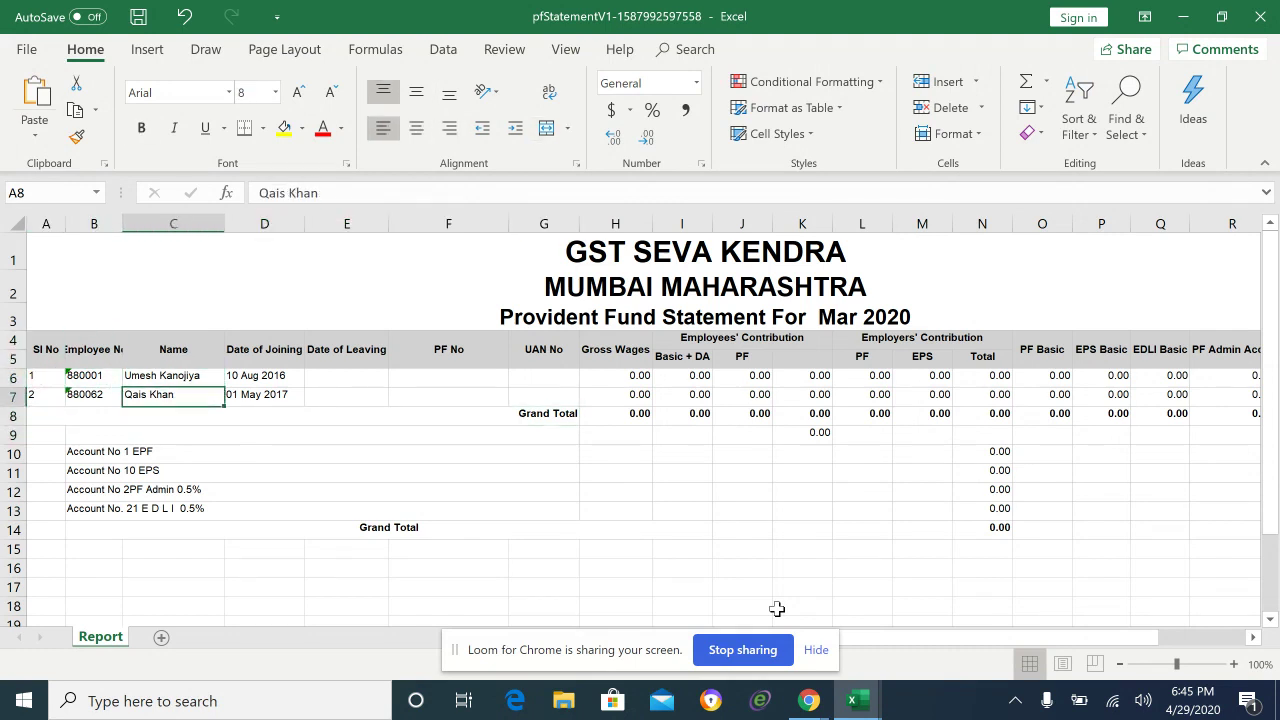
key("Up")
key("Left")
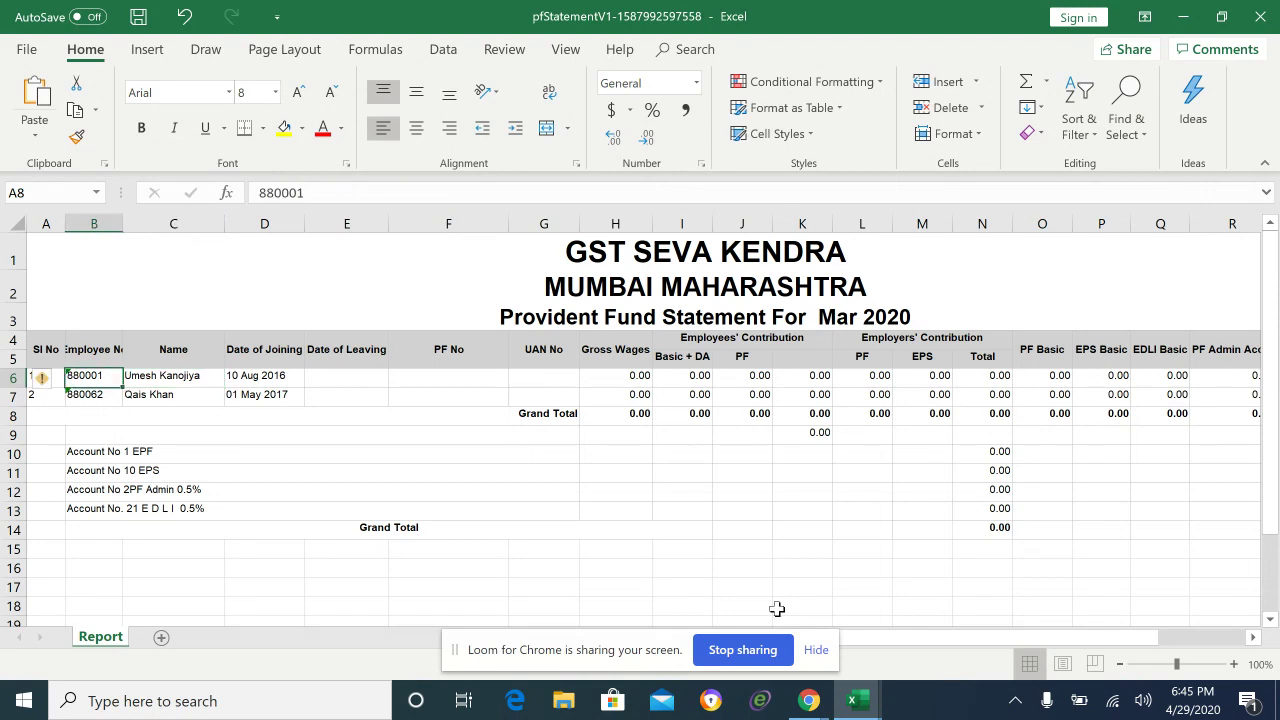
Review the three title rows of the report: company name, location and statement month
key("Up")
key("Up")
key("Up")
key("Up")
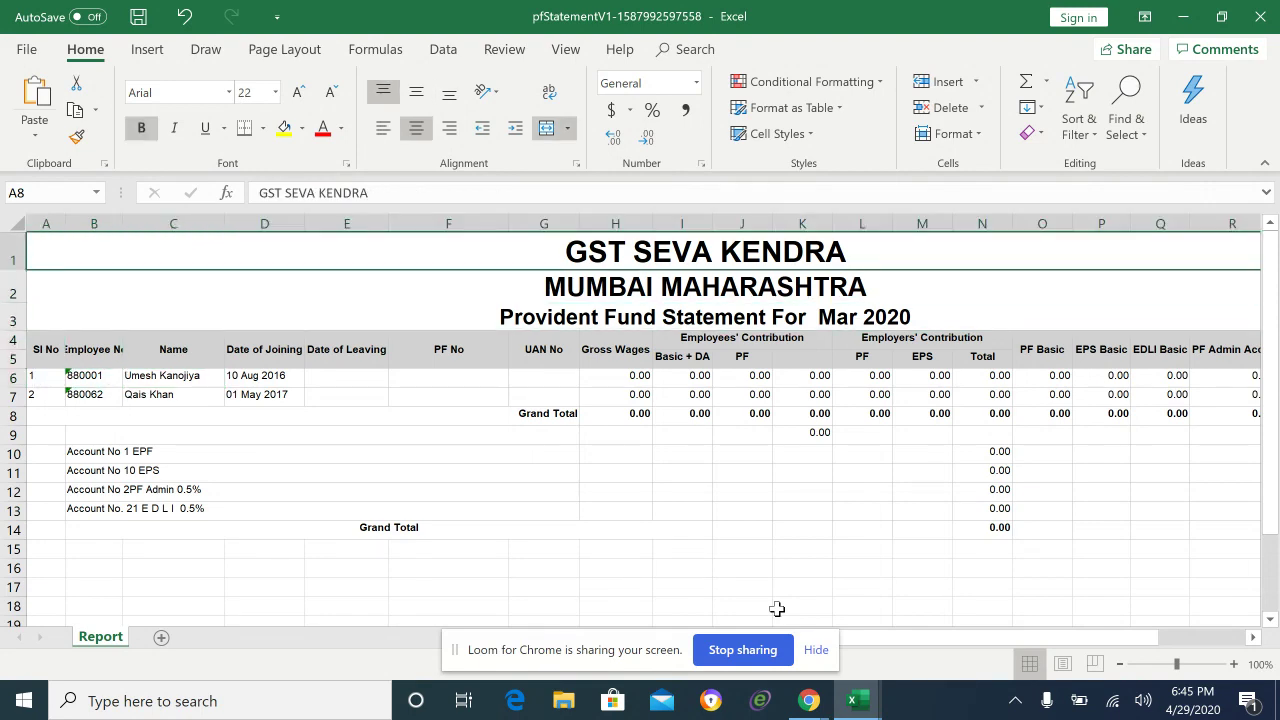
key("Down")
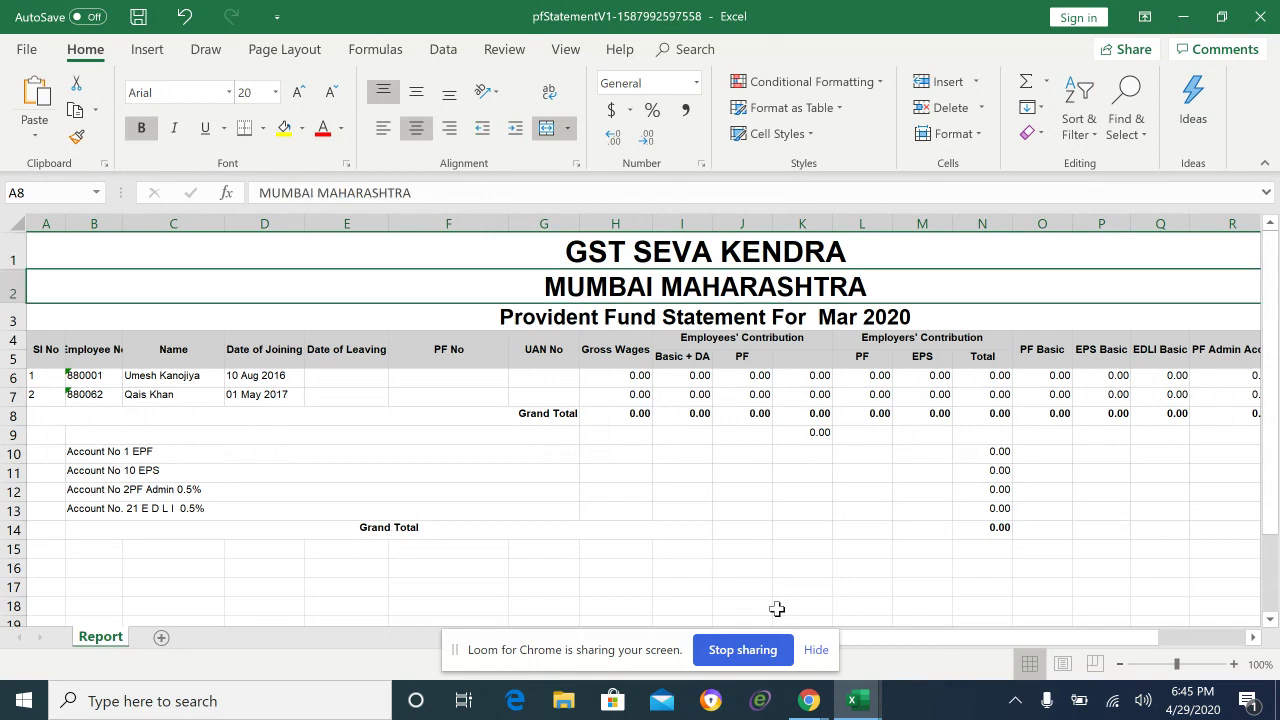
key("Down")
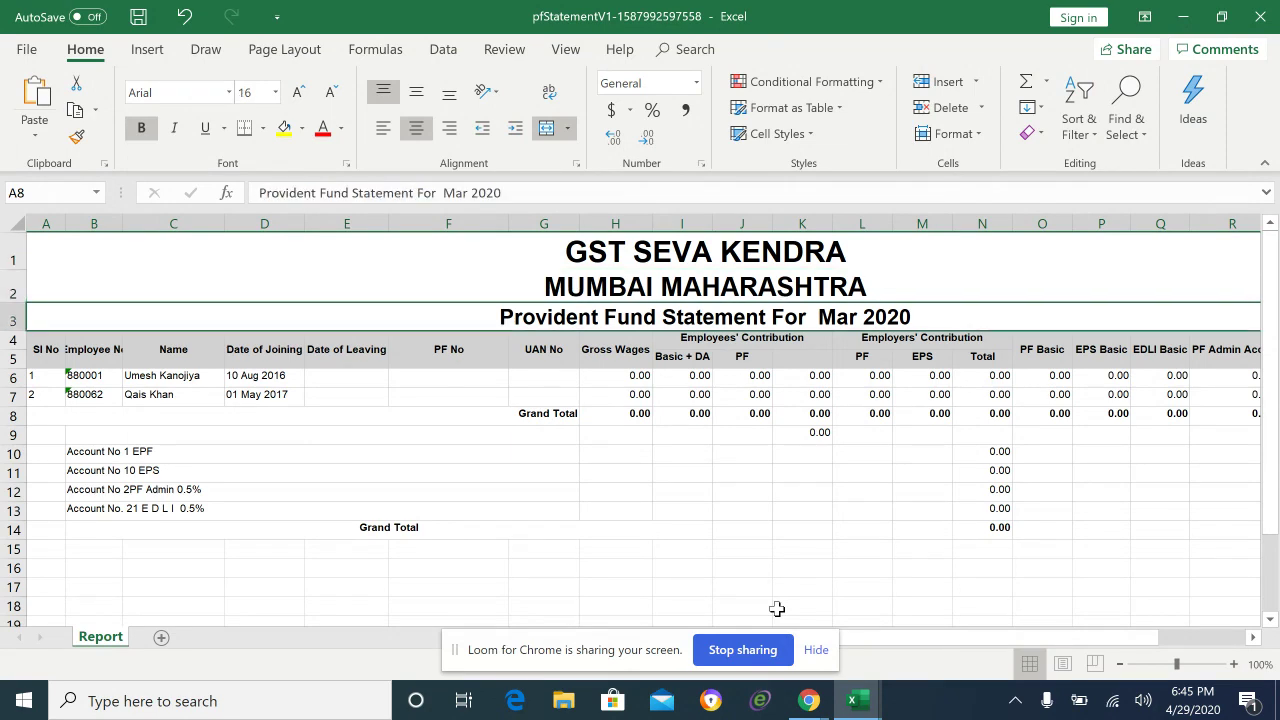
Widen column B slightly so the full Employee No header fits
key("Down")
key("Right")
key("Down")
key("Up")
key("Up")
key("Down")
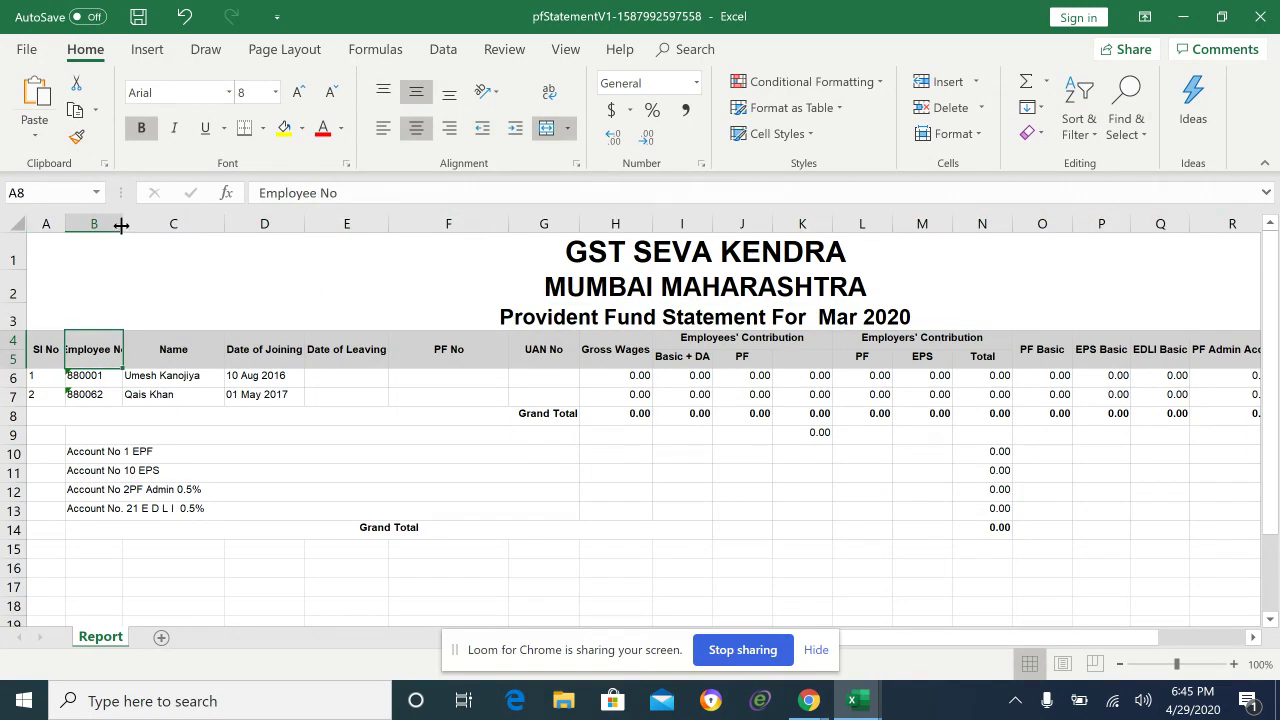
left_click_drag(121, 226, 133, 226)
left_click(209, 376)
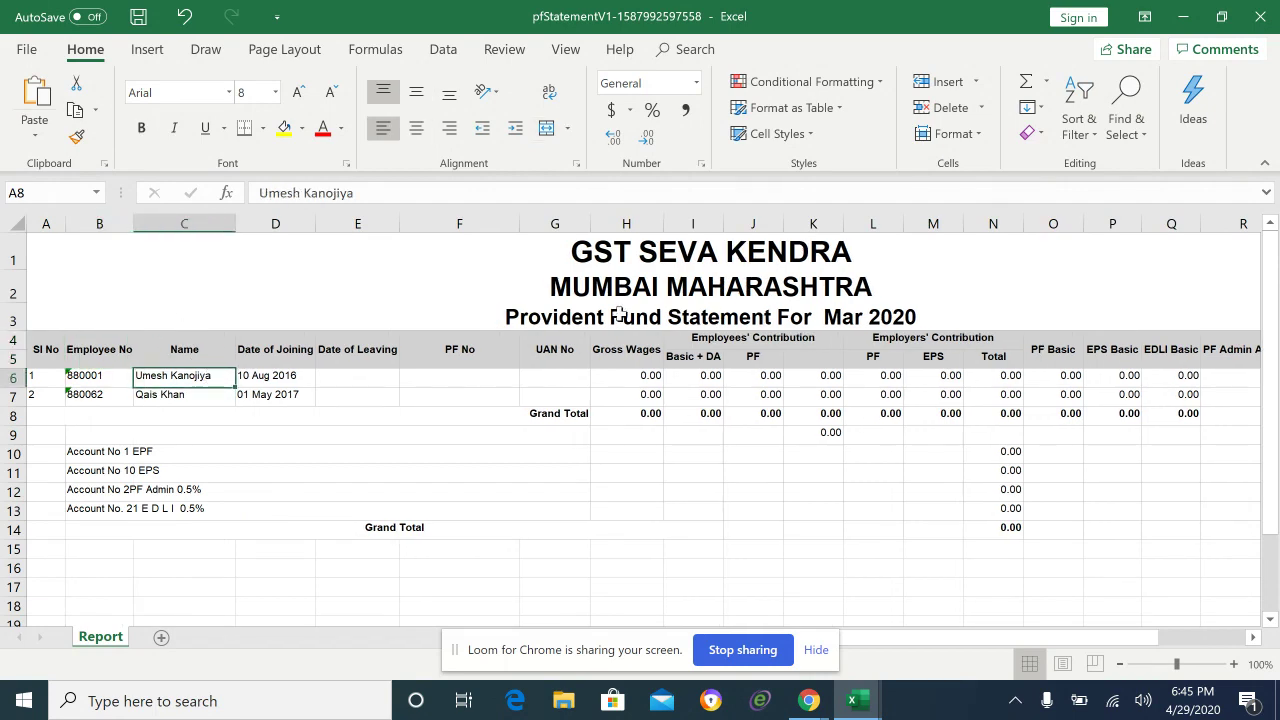
Examine the Sl No, Employee No and Name columns of the statement
left_click(42, 349)
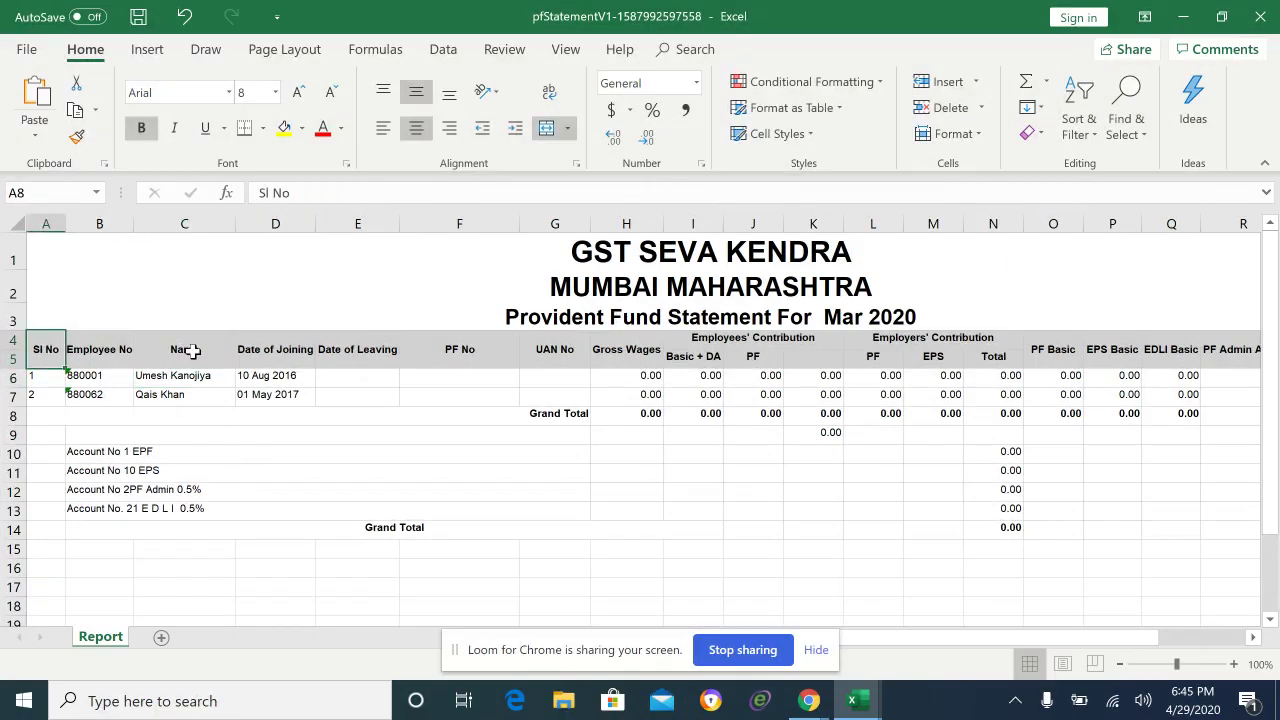
key("Right")
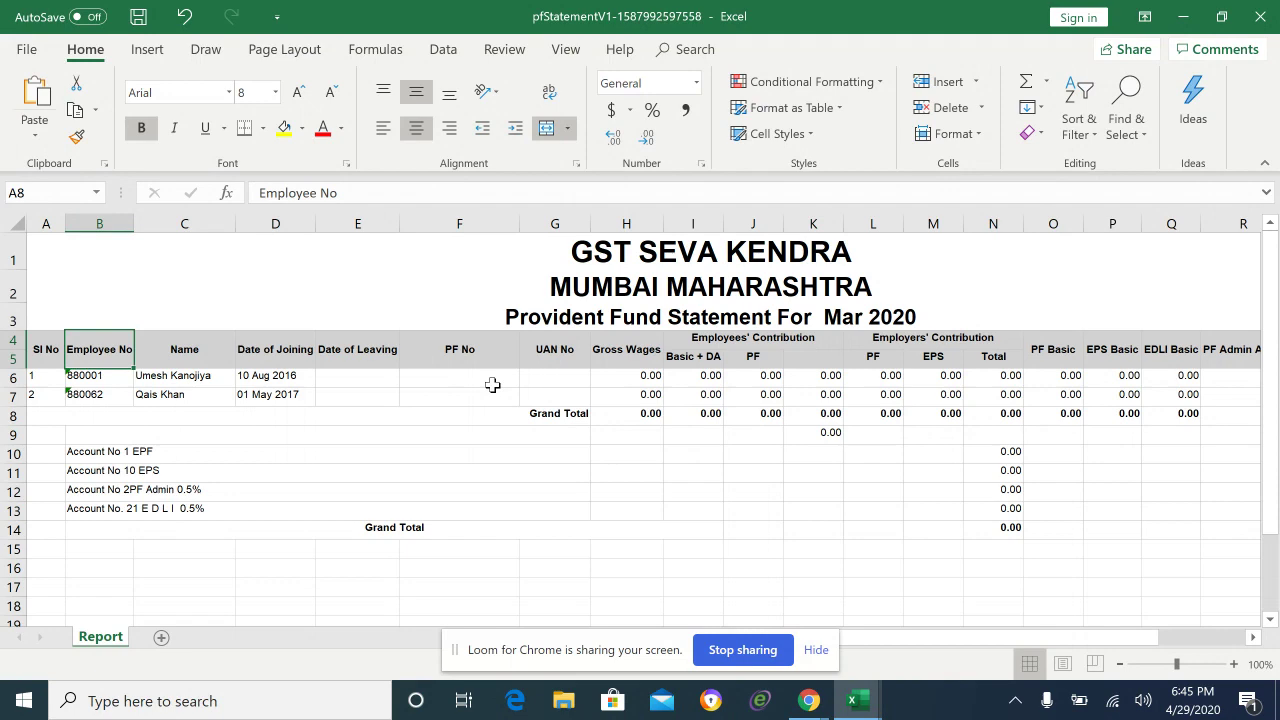
key("Right")
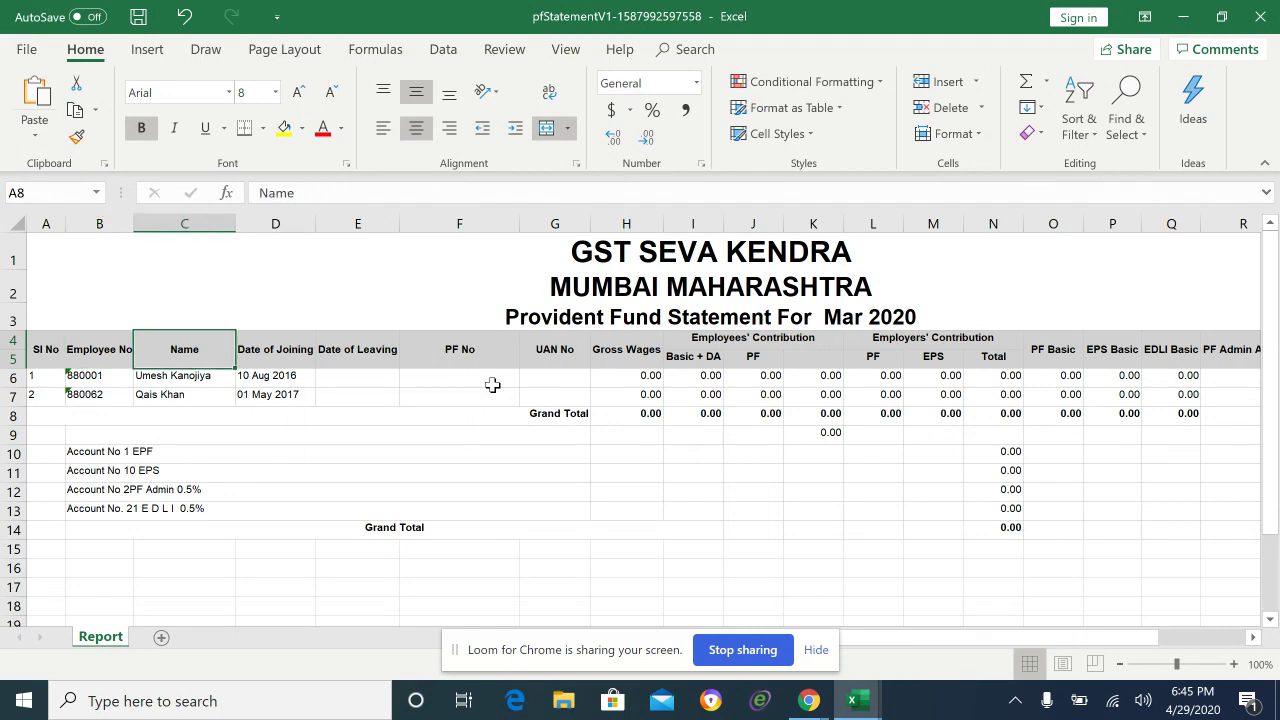
key("Down")
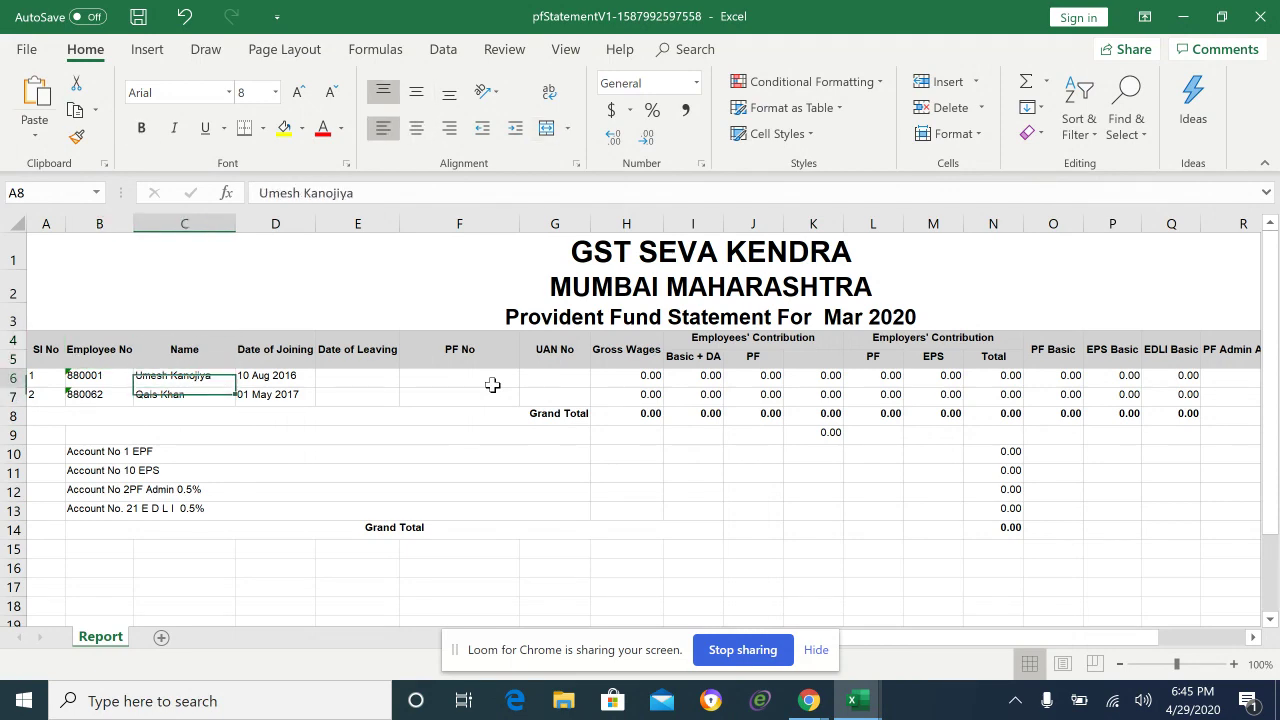
key("Up")
key("Down")
key("Down")
Examine the Date of Joining and Date of Leaving columns for both employees
key("Right")
key("Up")
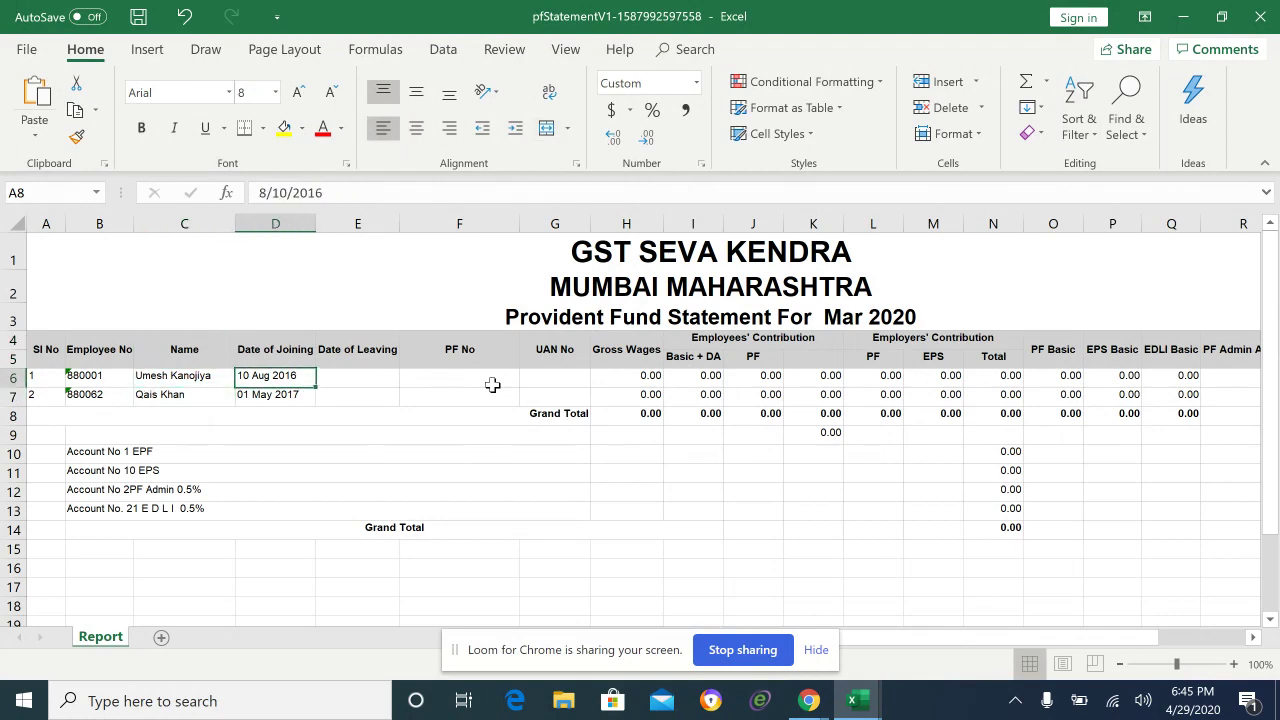
key("Right")
key("Left")
key("Down")
key("Up")
key("Down")
key("Up")
key("Right")
key("Right")
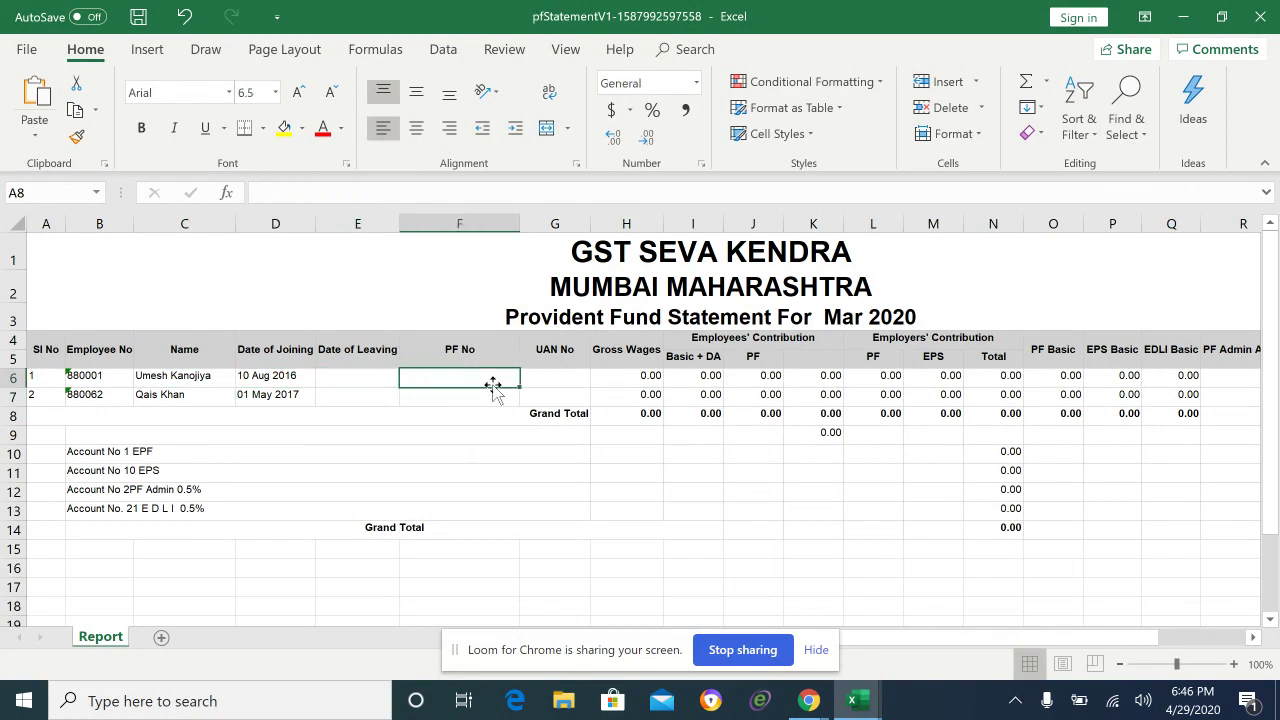
key("Left")
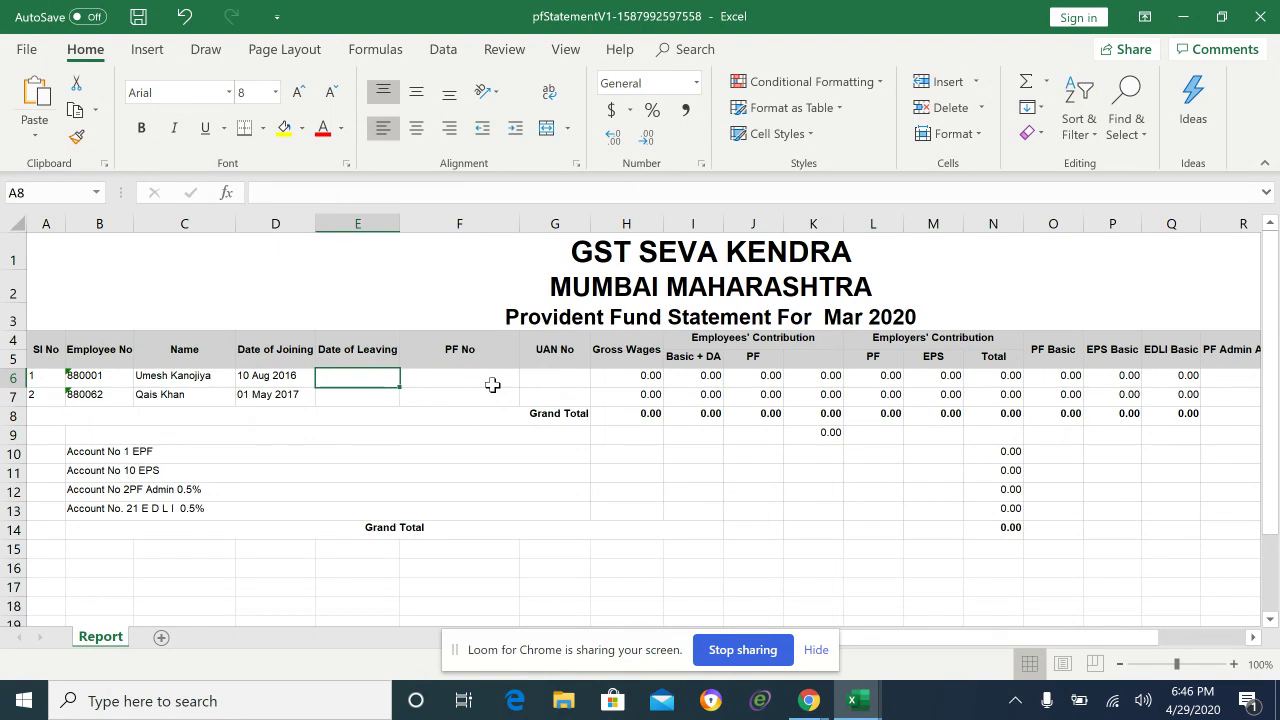
Examine the PF No column header and its cells for both employees
key("Right")
key("Up")
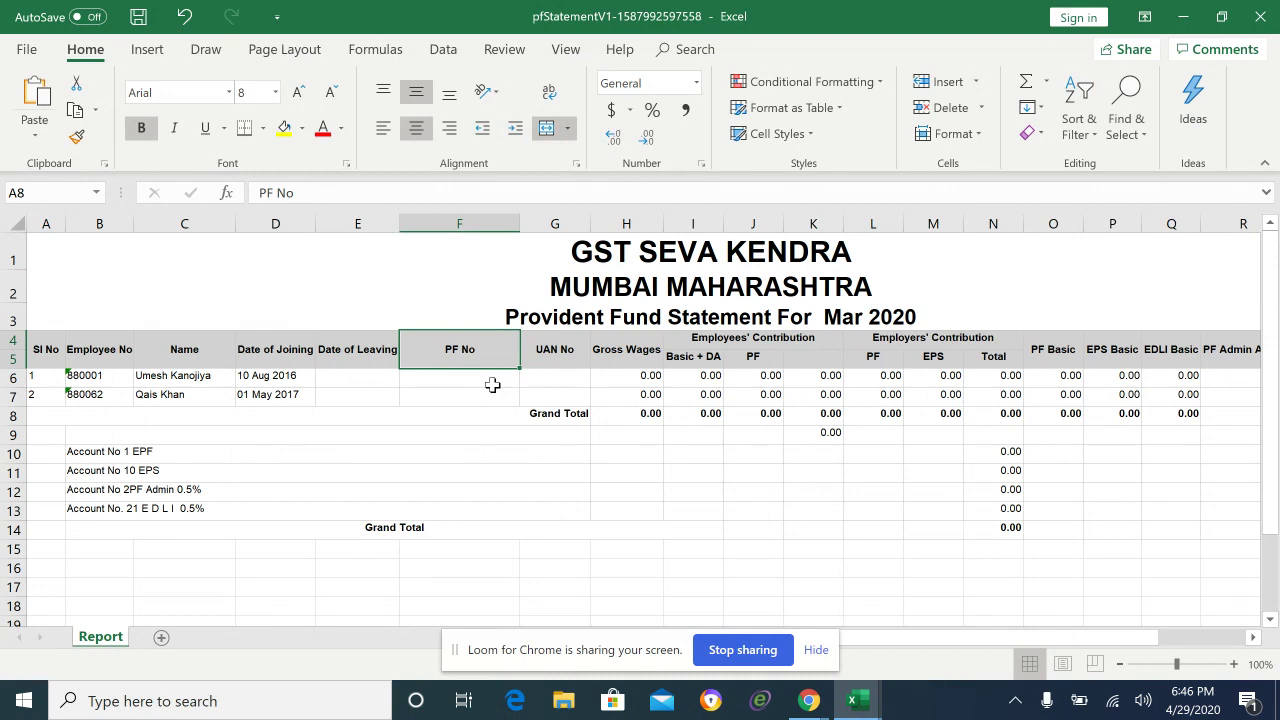
key("Down")
key("Down")
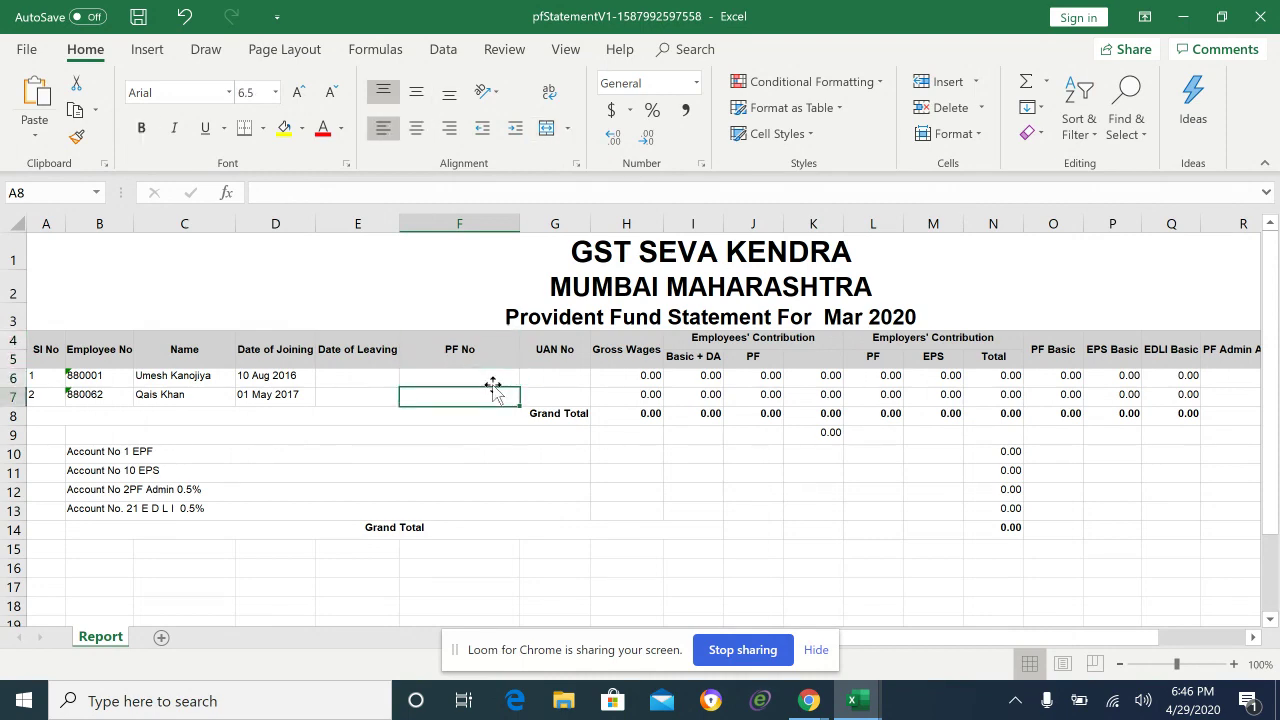
key("Up")
key("Up")
key("Up")
key("Down")
key("Down")
key("Up")
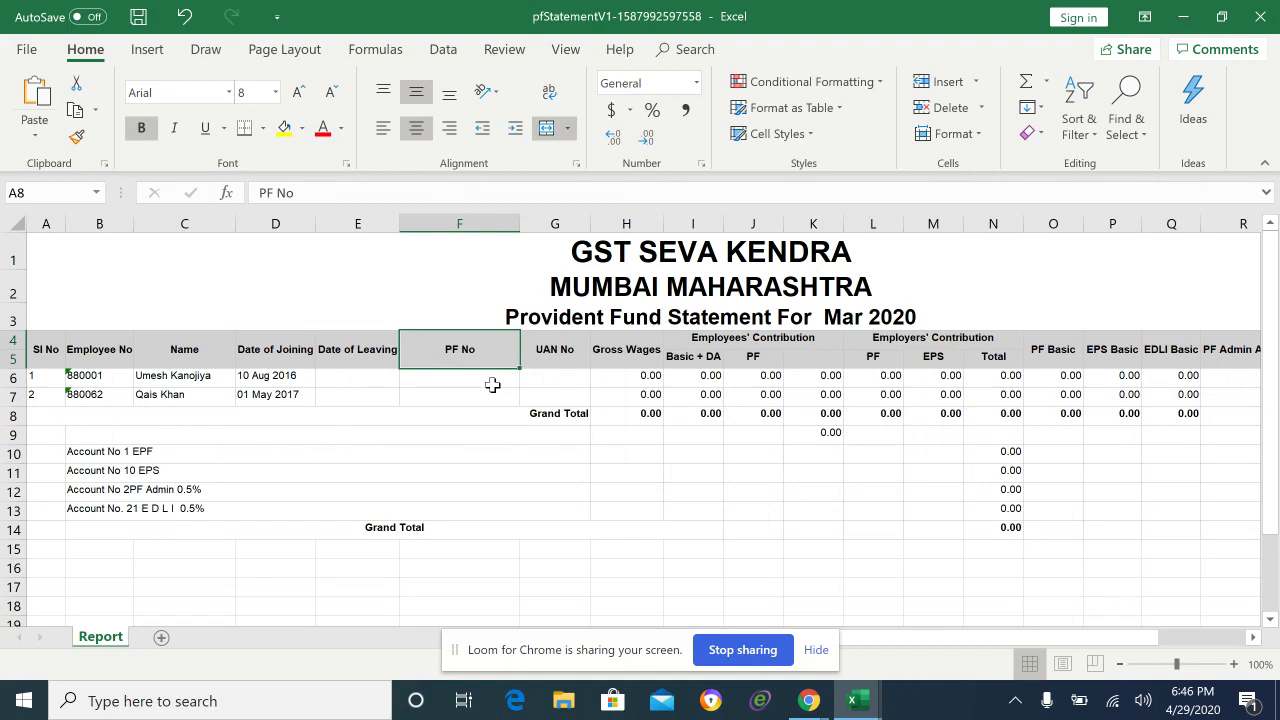
key("Down")
key("Up")
key("Down")
key("Up")
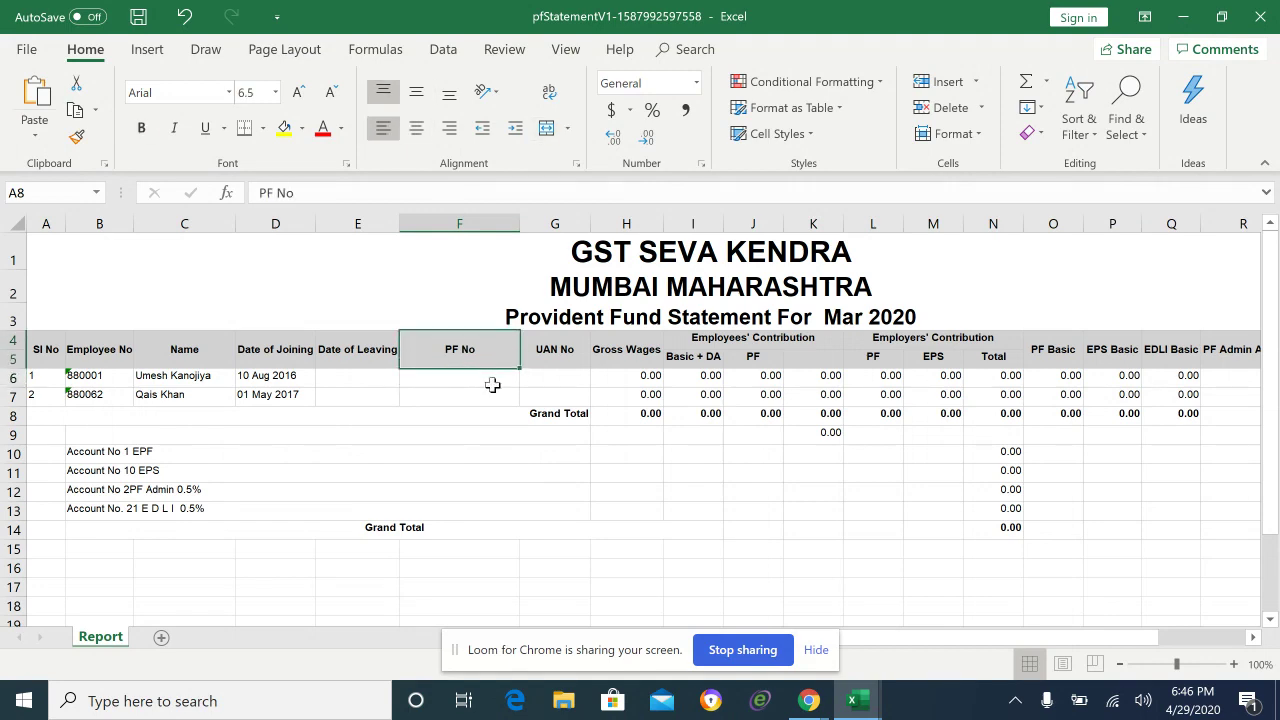
key("Down")
key("Down")
key("Up")
key("Up")
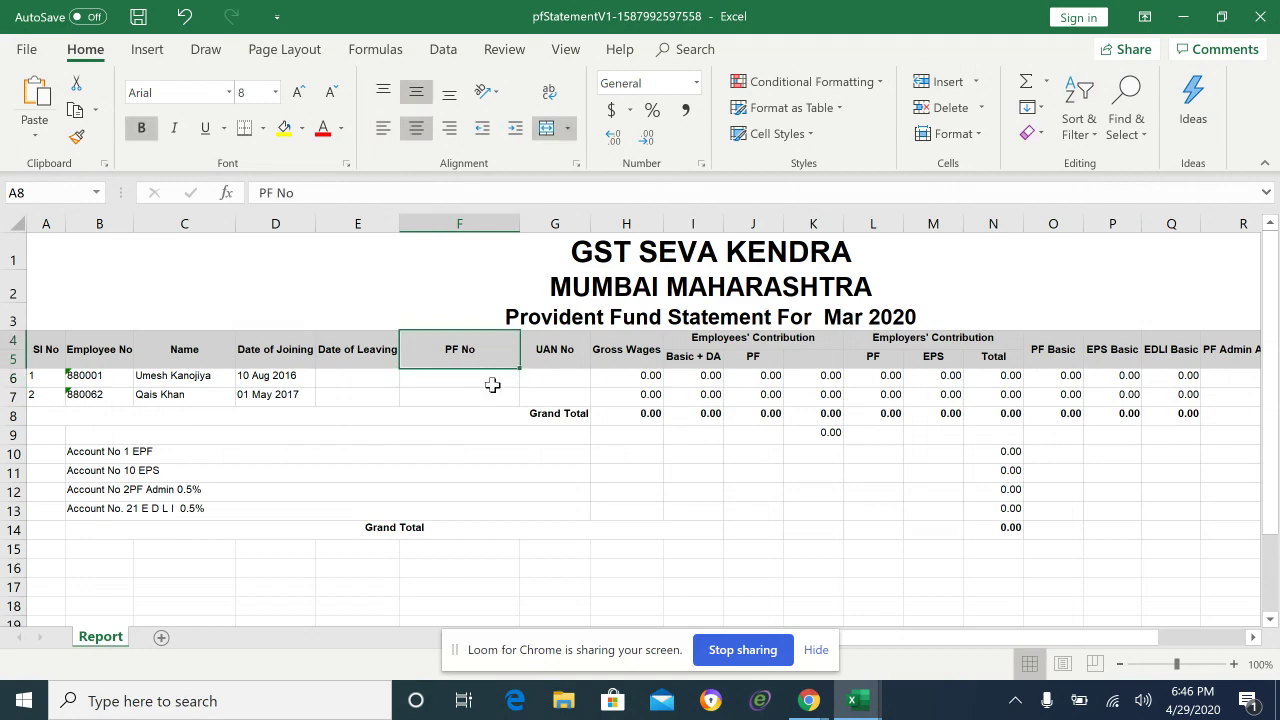
Review the title rows at the head of the report together with the PF No cells beneath them
key("Up")
key("Up")
key("Up")
key("Down")
key("Down")
key("Down")
key("Down")
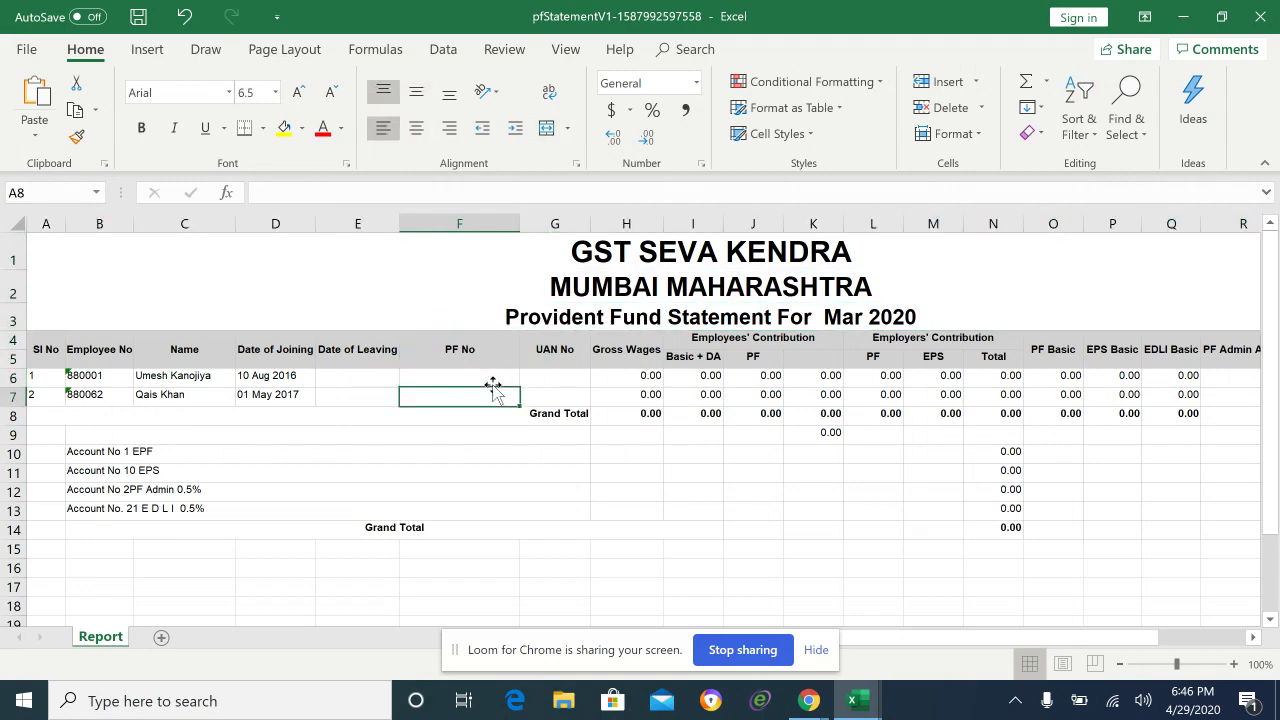
key("Down")
key("Down")
key("Up")
key("Up")
key("Up")
key("Up")
key("Up")
key("Up")
key("Up")
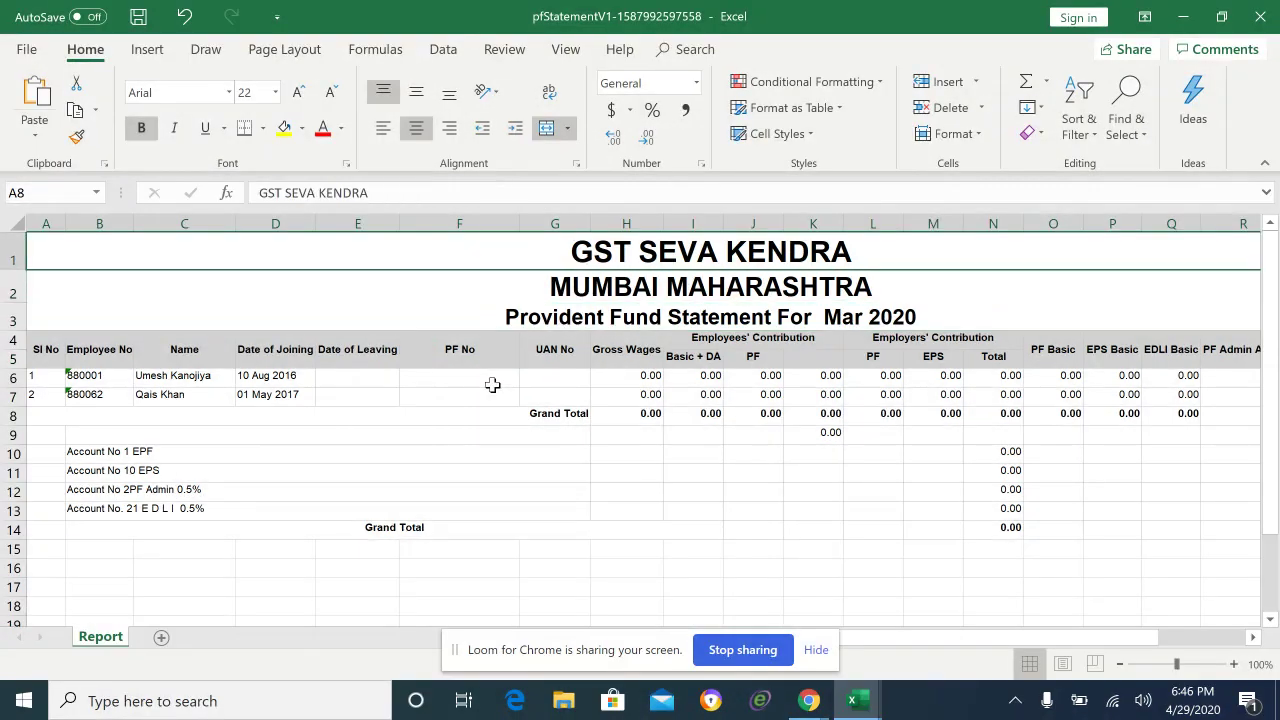
key("Down")
key("Down")
key("Down")
key("Down")
key("Down")
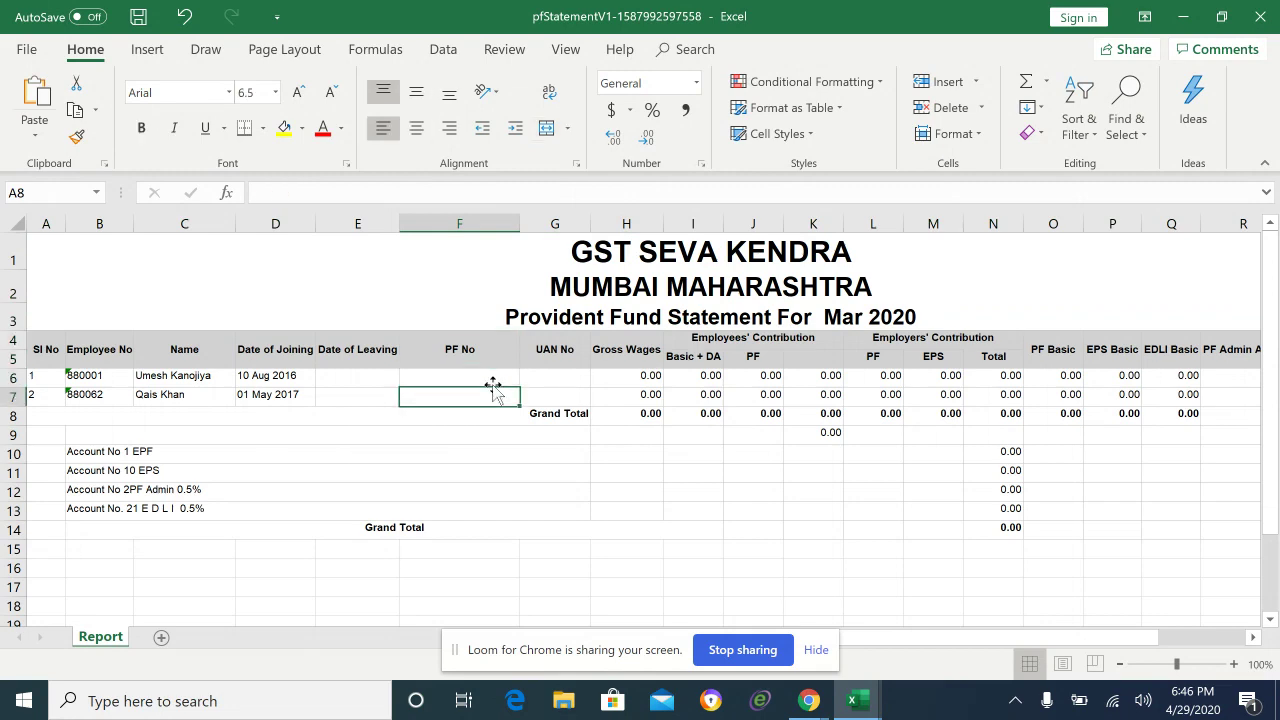
key("Down")
key("Up")
key("Up")
key("Up")
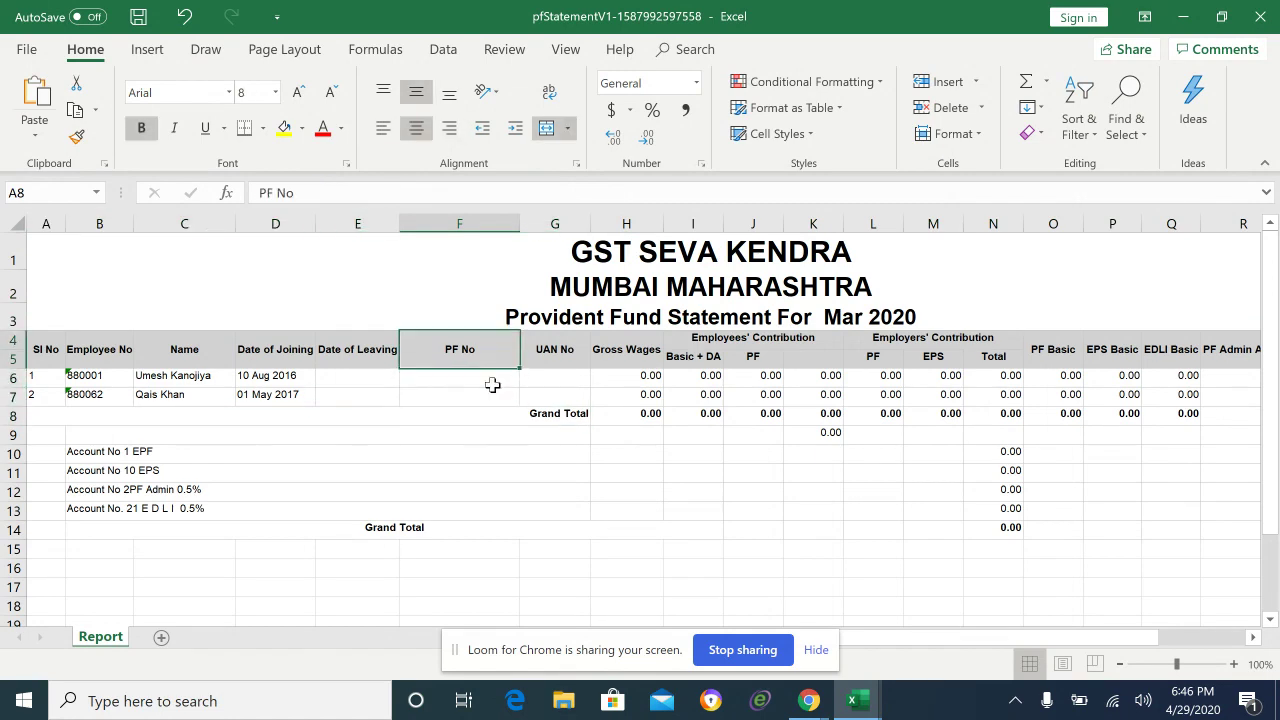
Examine the UAN No column header and the first employee's UAN cell
key("Down")
key("Right")
key("Right")
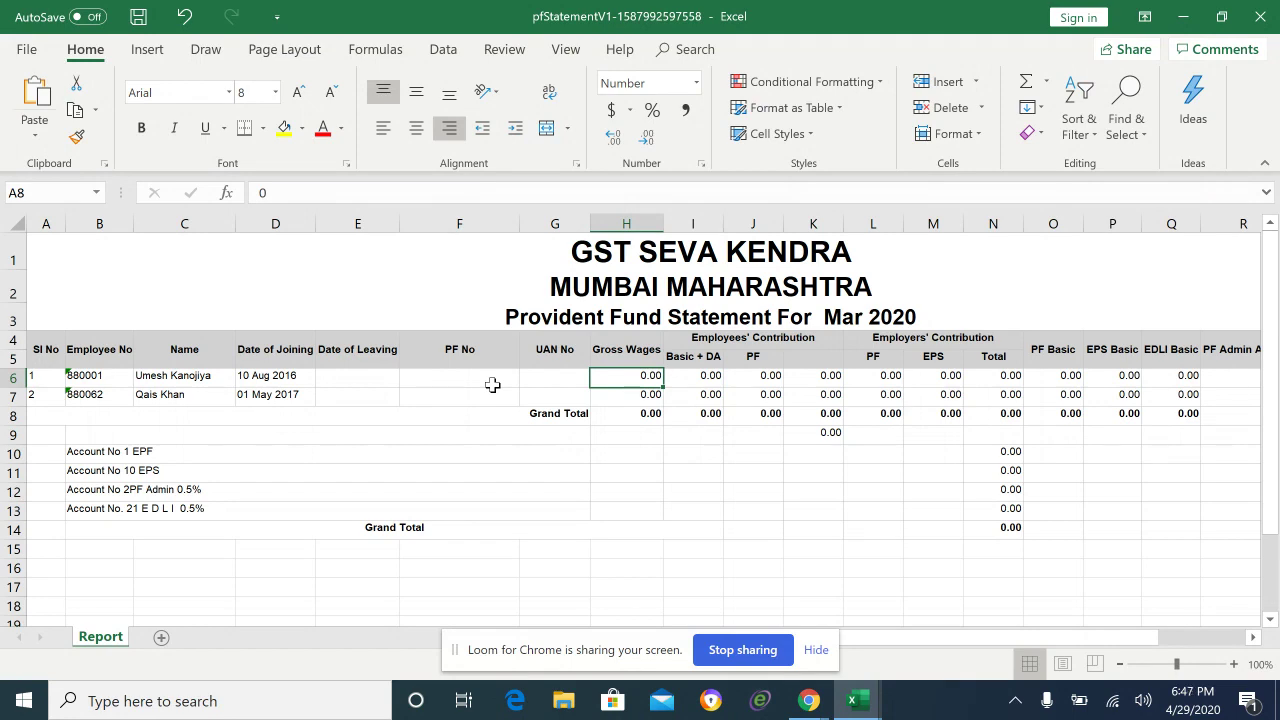
key("Left")
key("Left")
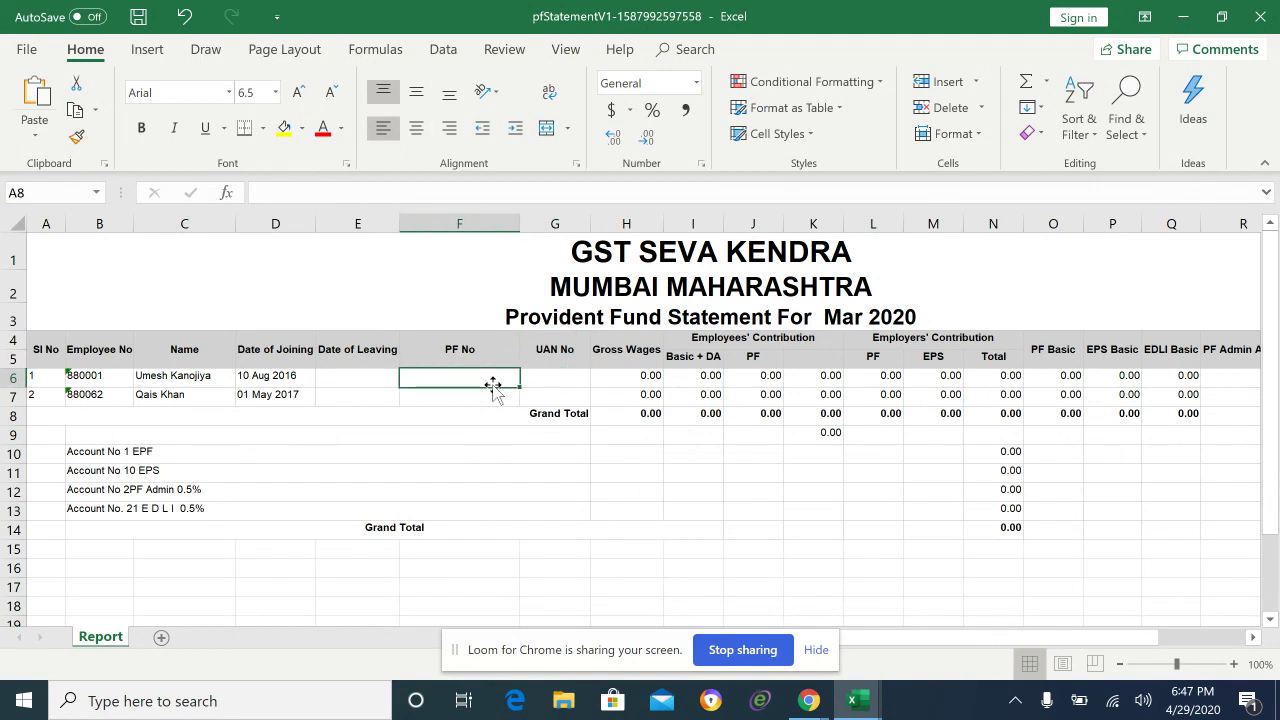
key("Right")
key("Up")
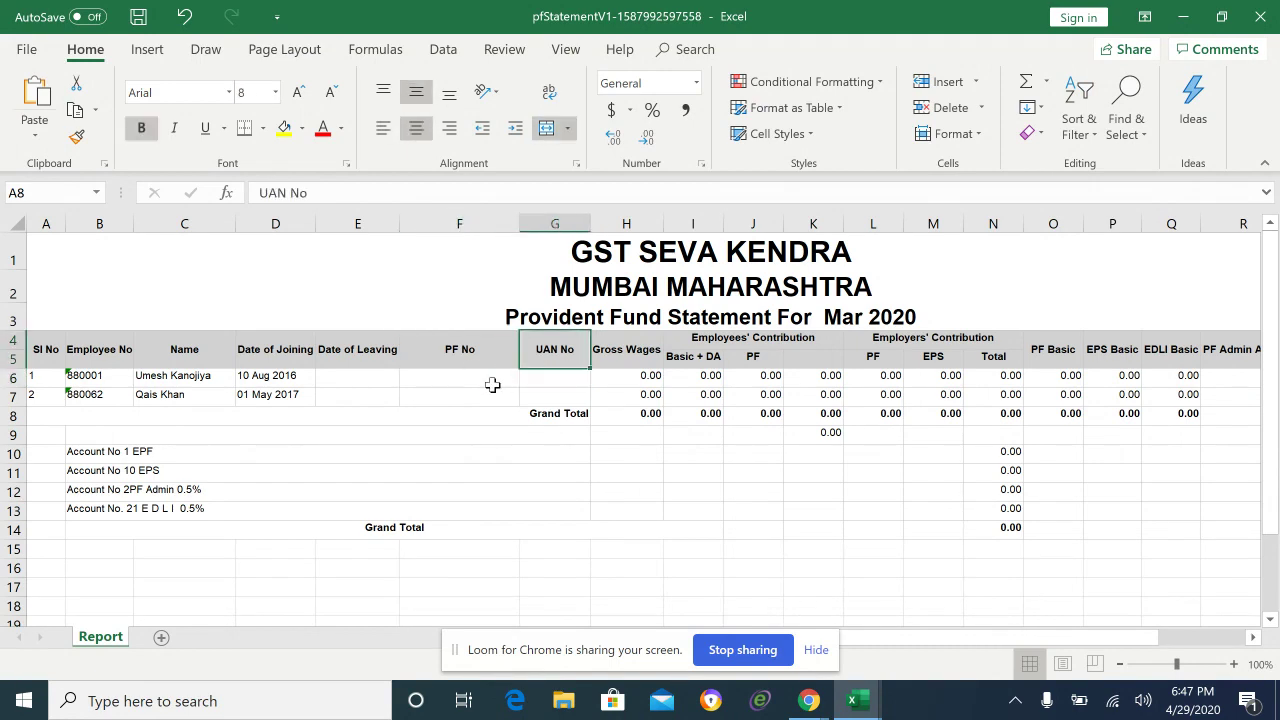
key("Down")
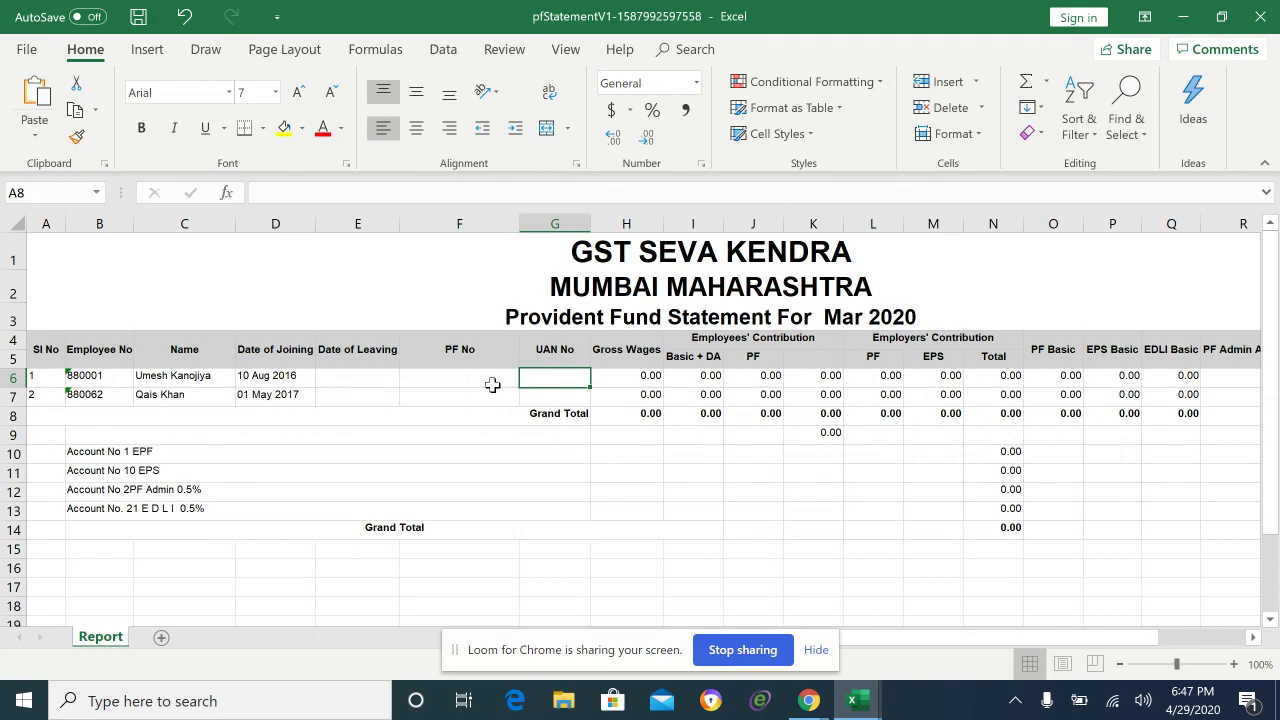
Compare the PF No and UAN No cells in the first employee's row
key("Left")
key("Right")
key("Left")
key("Right")
key("Left")
key("Right")
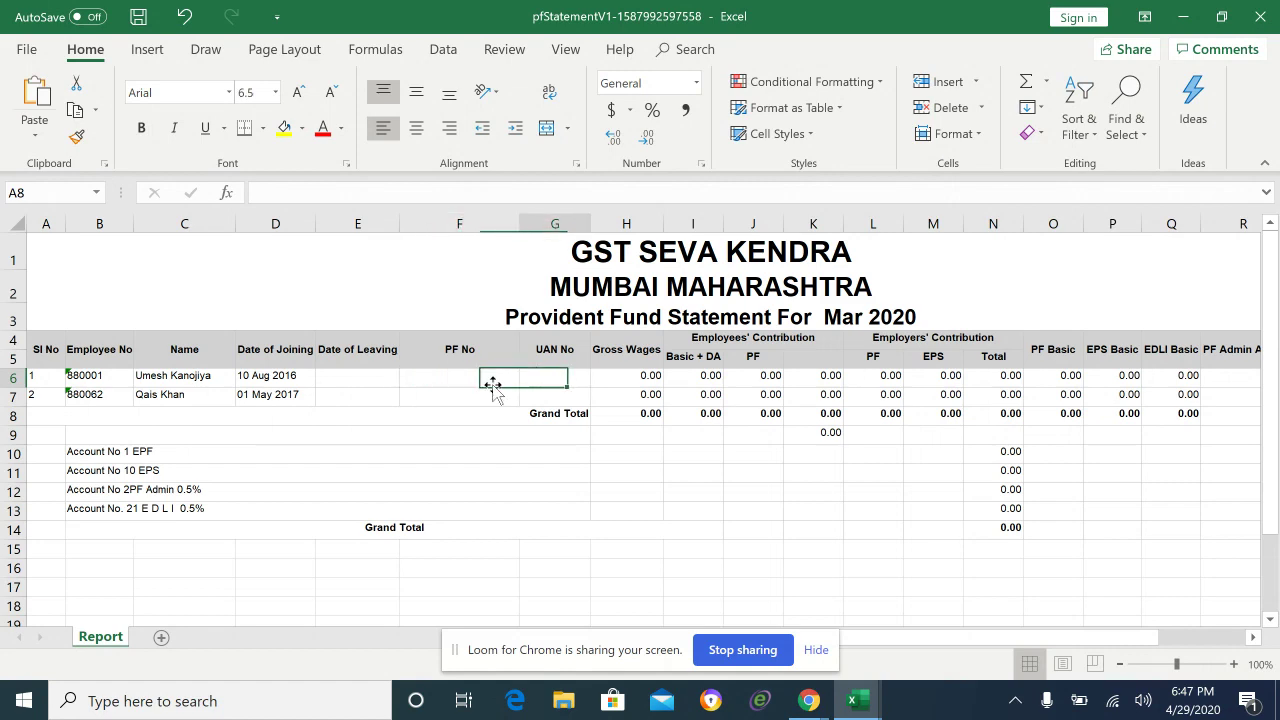
key("Left")
key("Right")
key("Left")
key("Right")
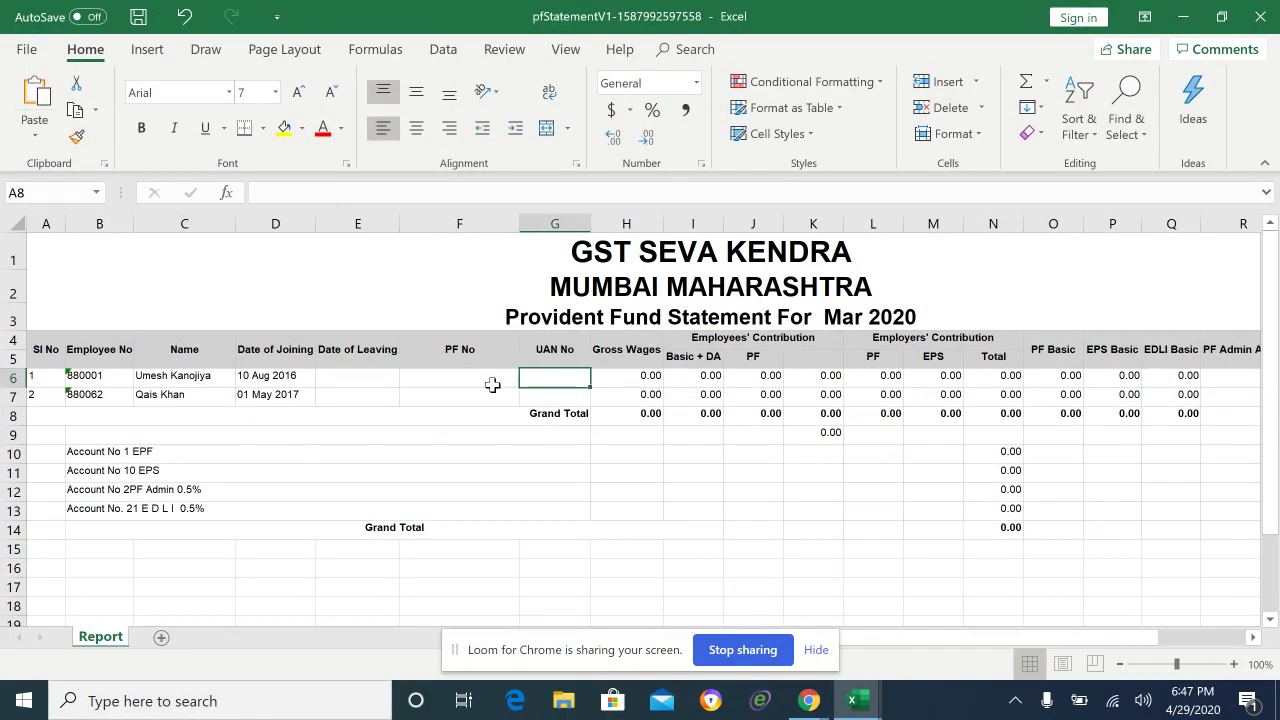
key("Left")
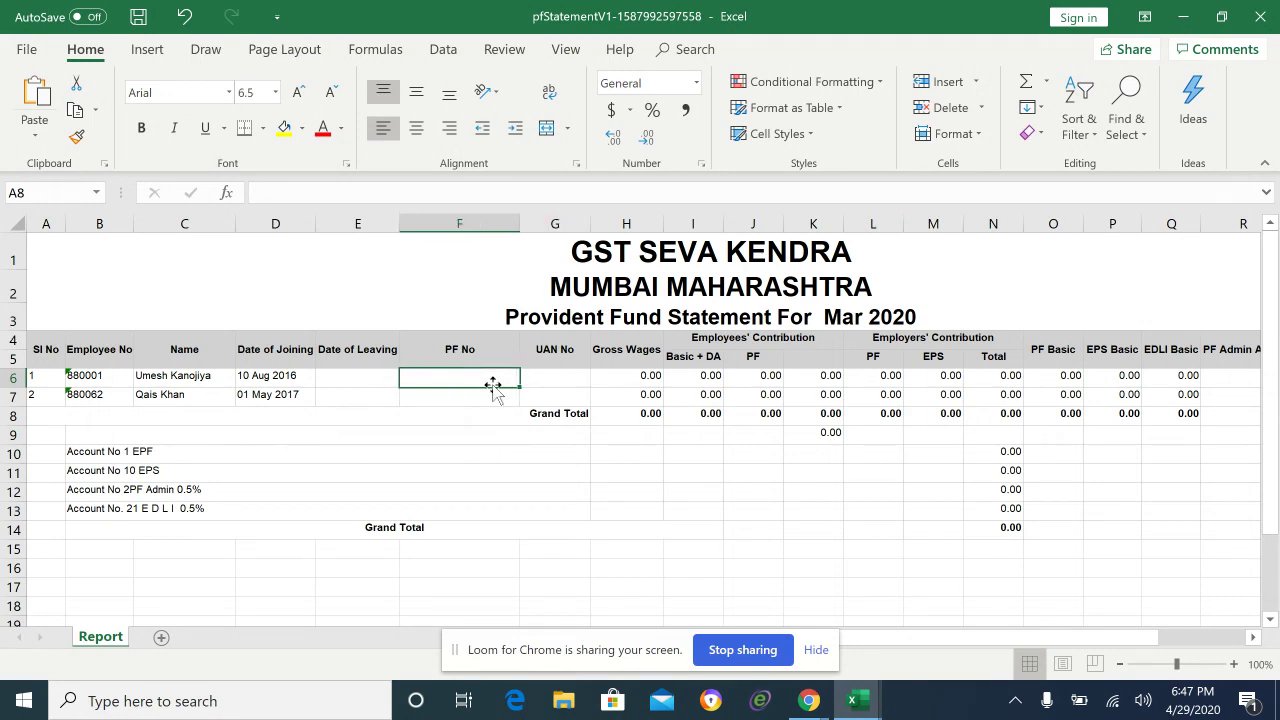
key("Right")
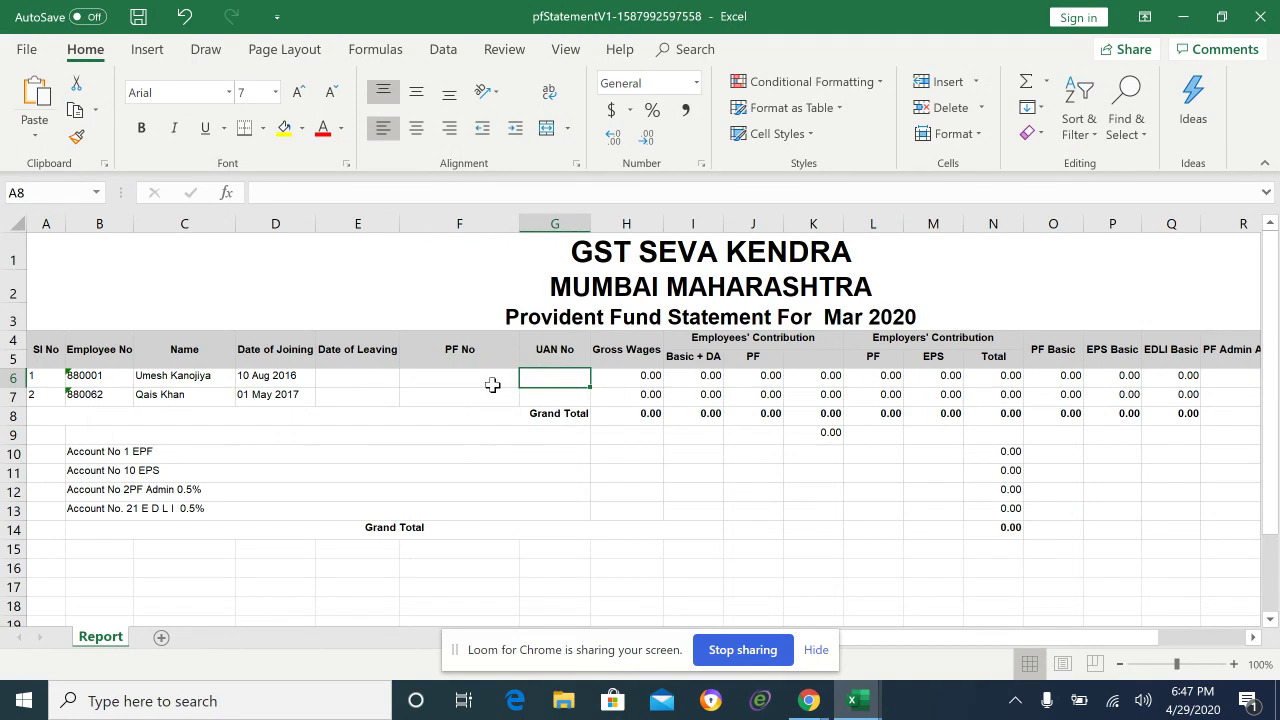
key("Left")
key("Right")
Examine the Gross Wages column, from its header through both employees' cells
key("Right")
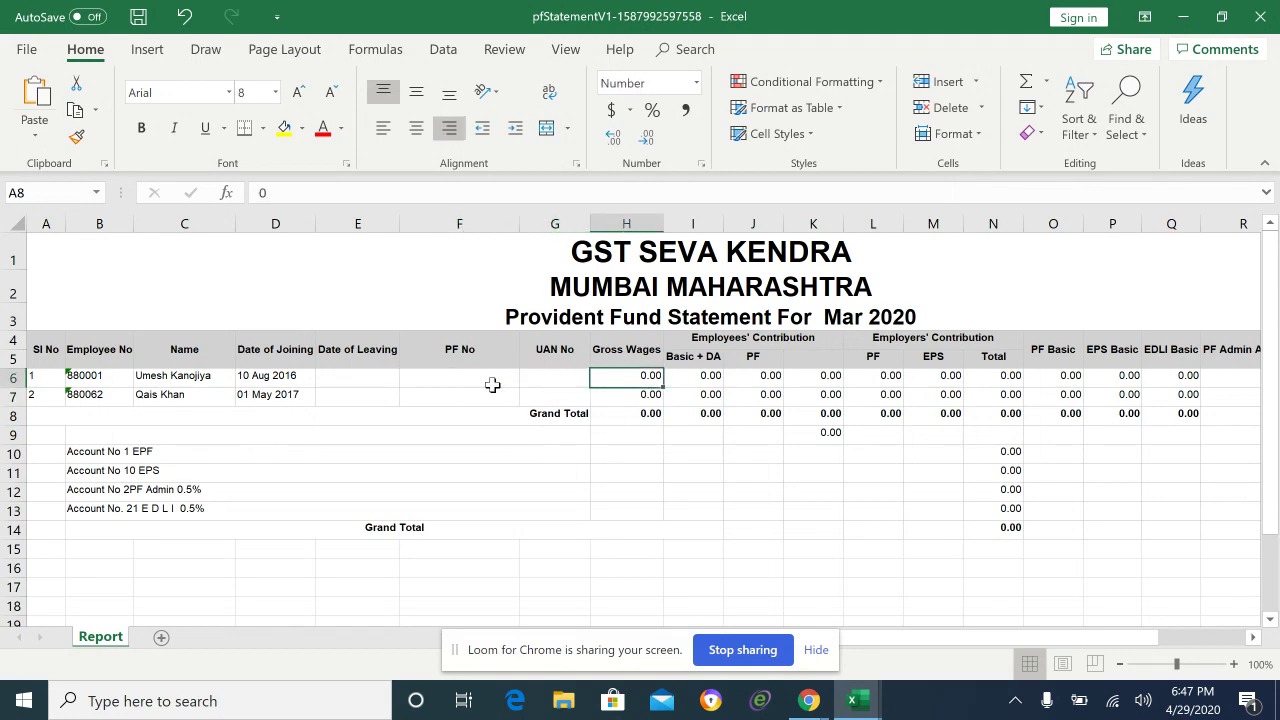
key("Right")
key("Left")
key("Down")
key("Up")
key("Up")
key("Down")
key("Down")
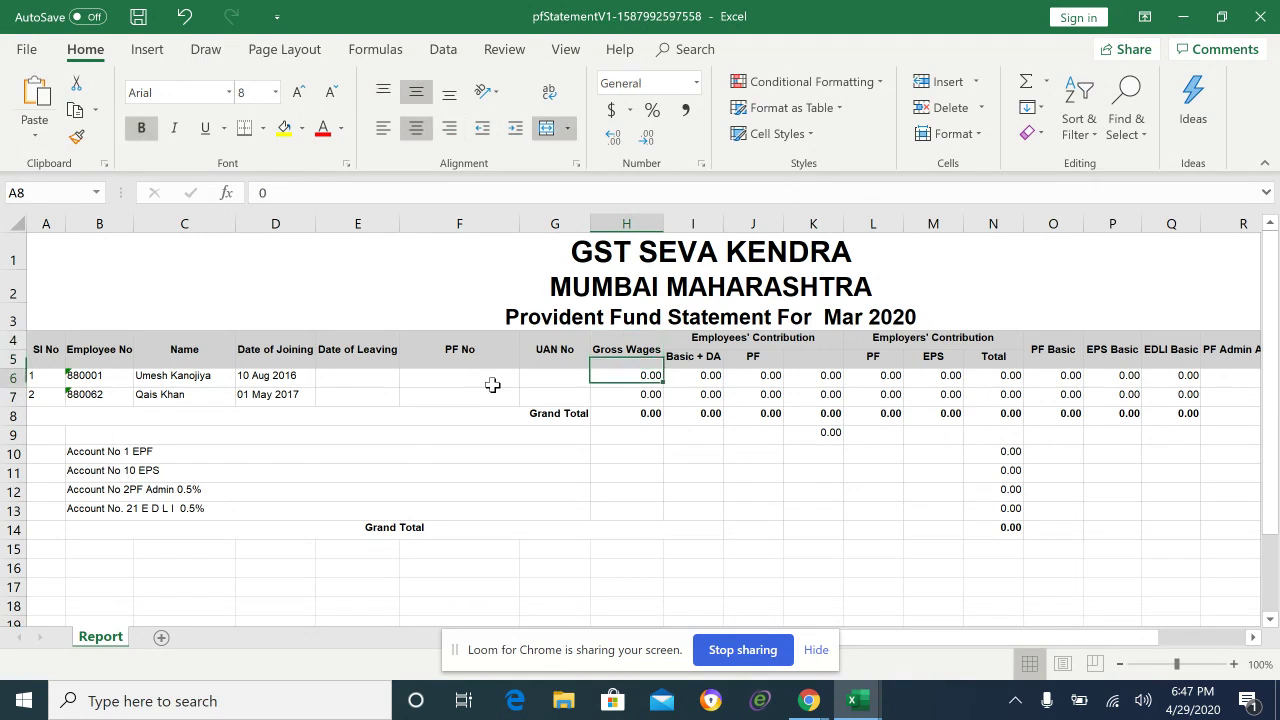
key("Up")
key("Up")
key("Down")
key("Down")
key("Down")
key("Up")
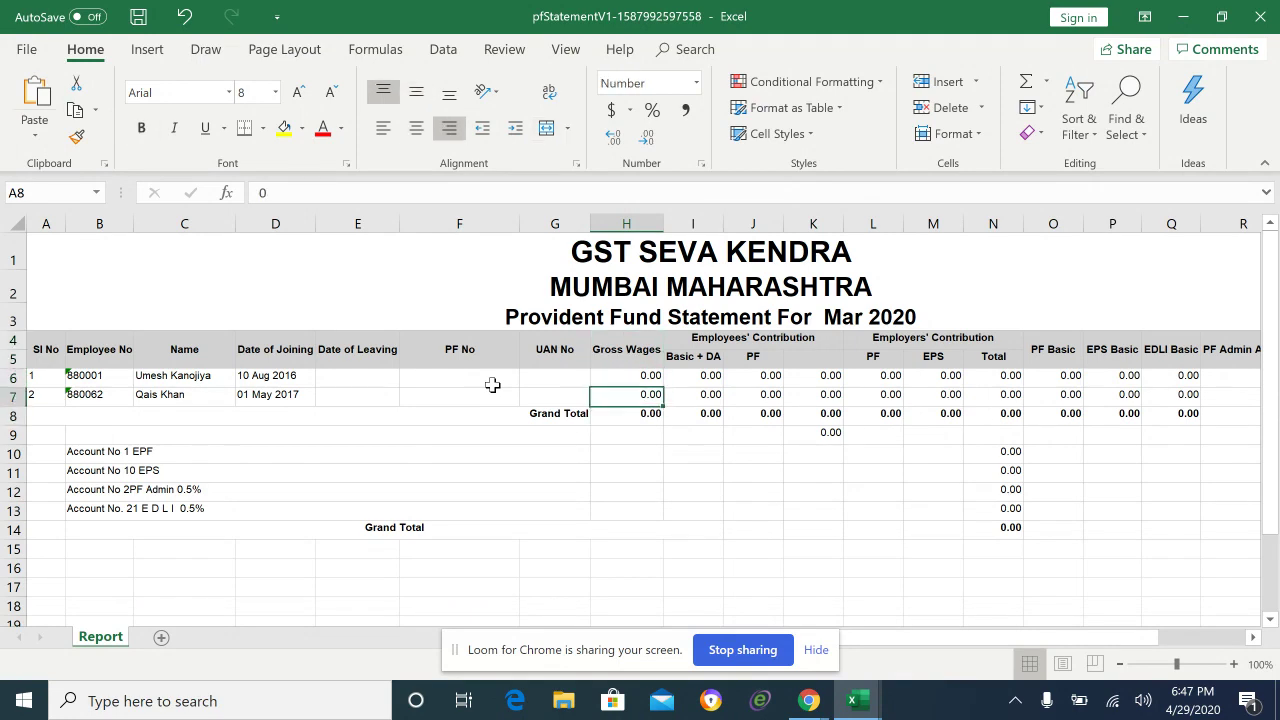
Compare the two employees' Gross Wages cells with the neighbouring Basic + DA cells
key("Up")
key("Down")
key("Up")
key("Up")
key("Right")
key("Down")
key("Left")
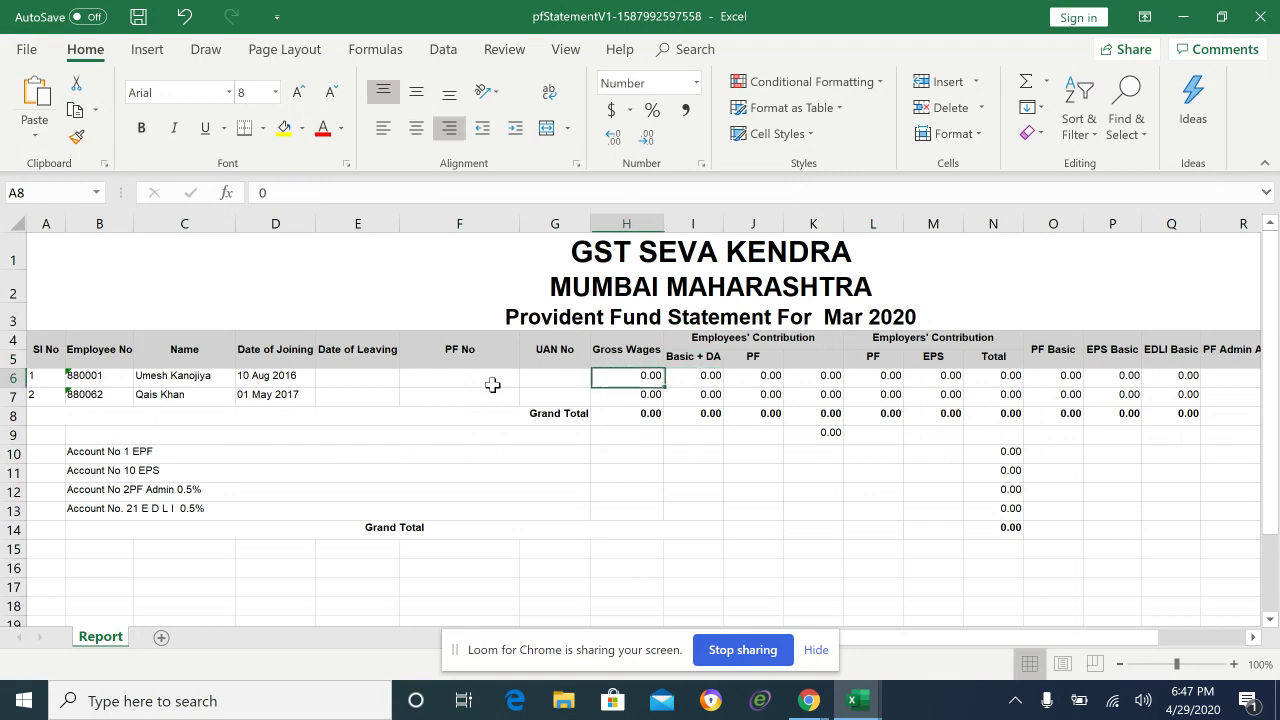
key("Down")
key("Up")
Examine the Basic + DA column under the Employees' Contribution heading, from its header through both employees' cells
key("Right")
key("Up")
key("Down")
key("Down")
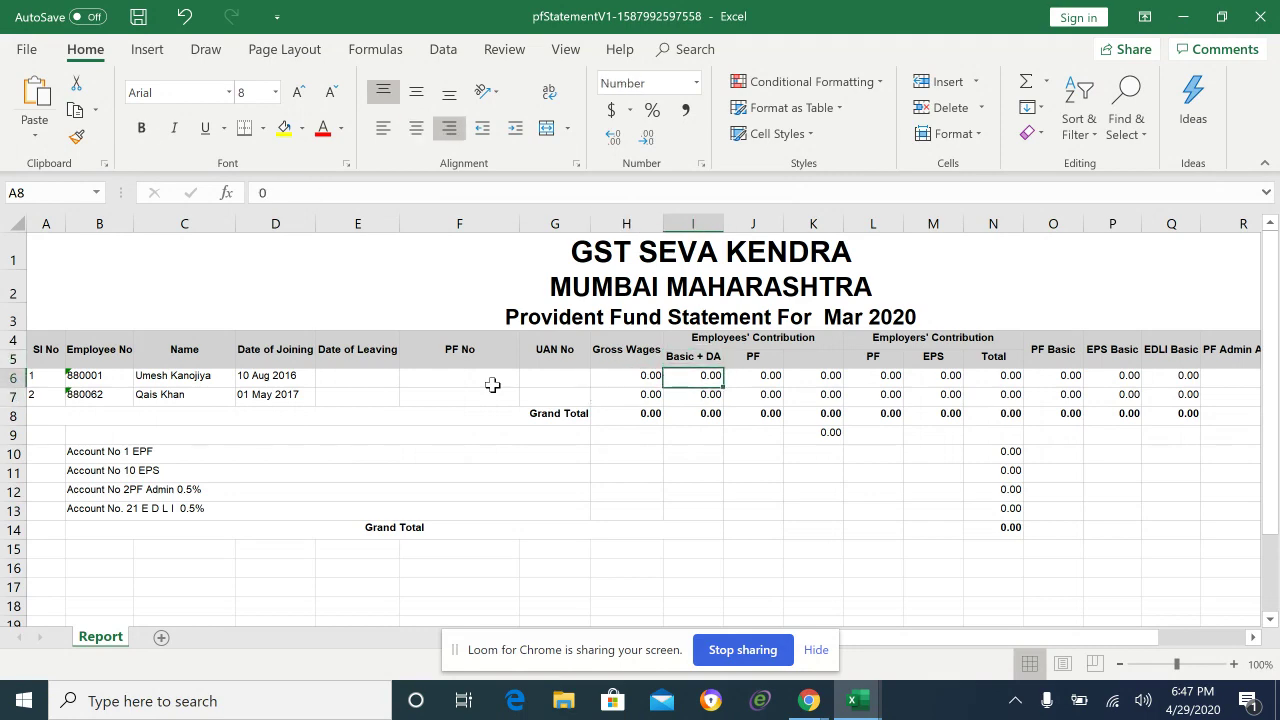
key("Up")
key("Down")
key("Up")
key("Down")
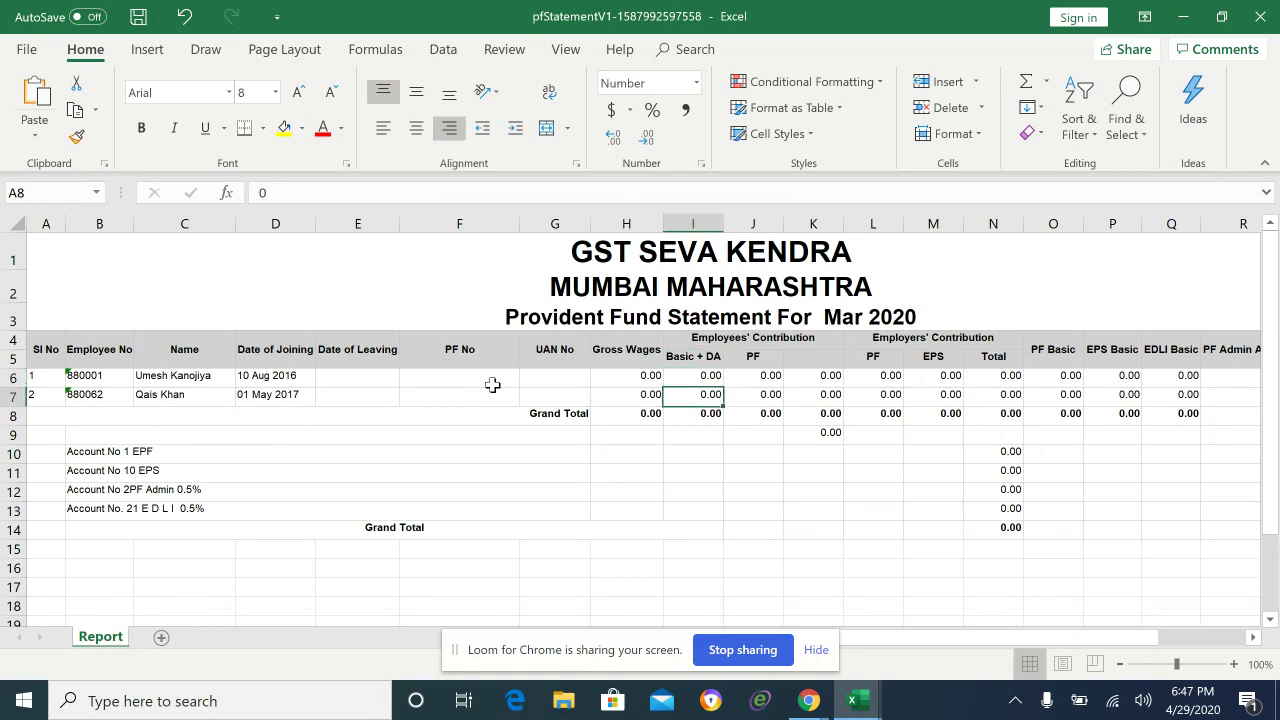
key("Up")
key("Up")
key("Up")
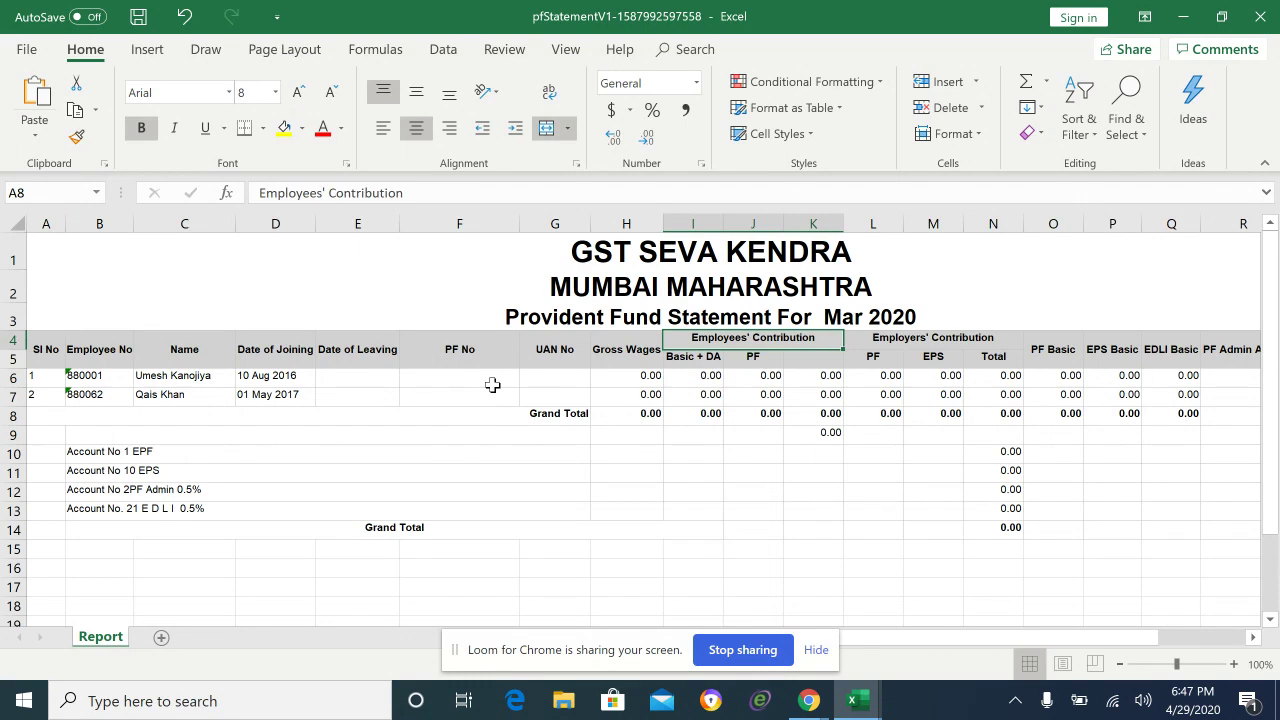
key("Down")
key("Down")
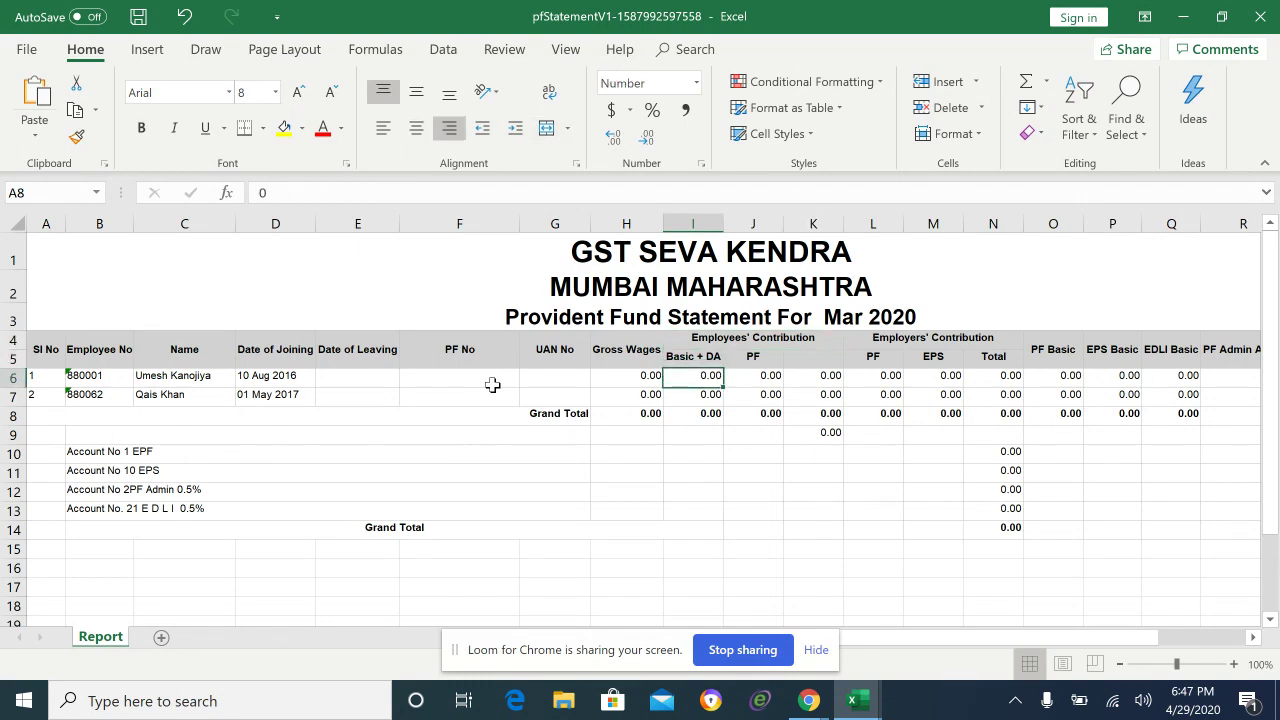
key("Down")
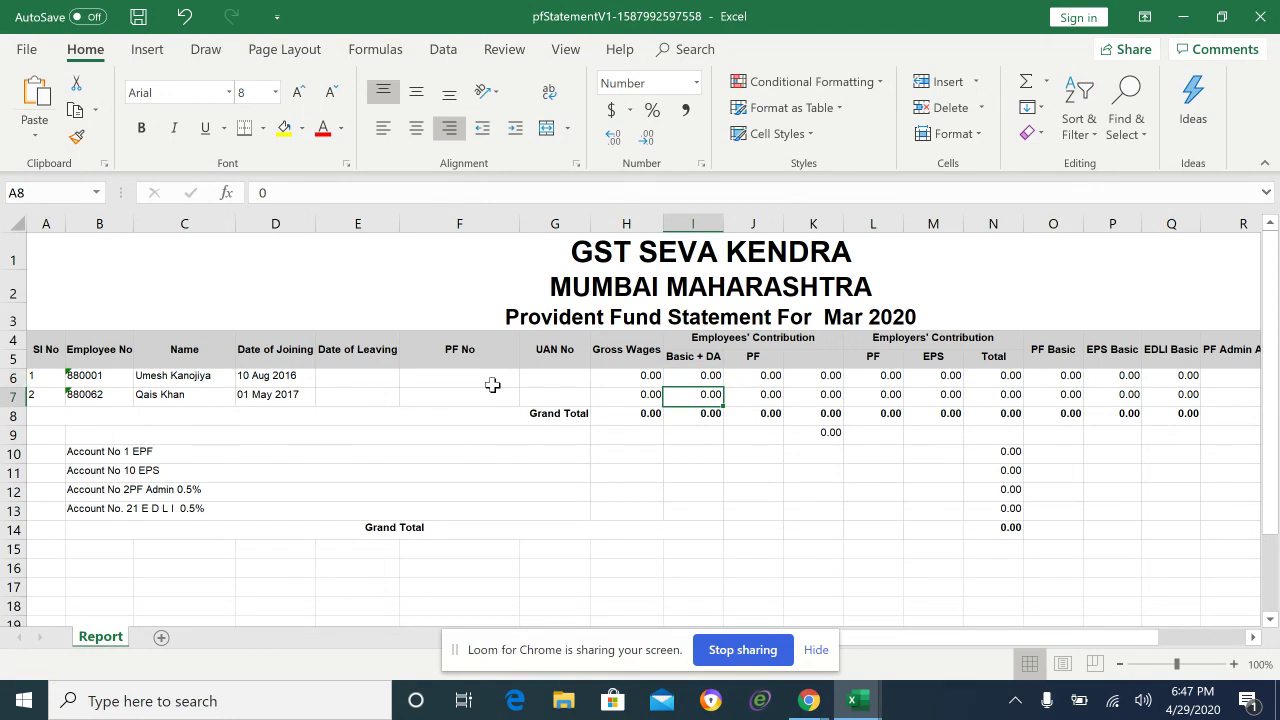
Enter sample Basic + DA amounts of 15000 for the first employee and 12000 for the second
key("Up")
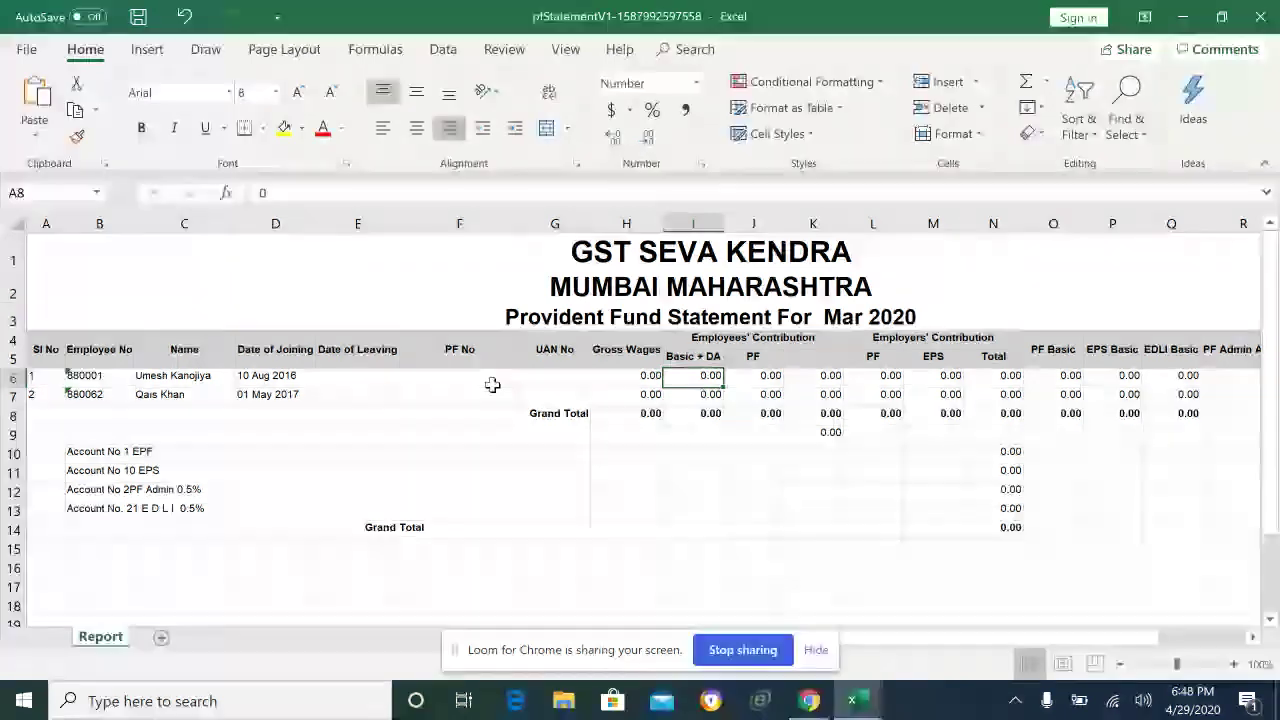
type("1")
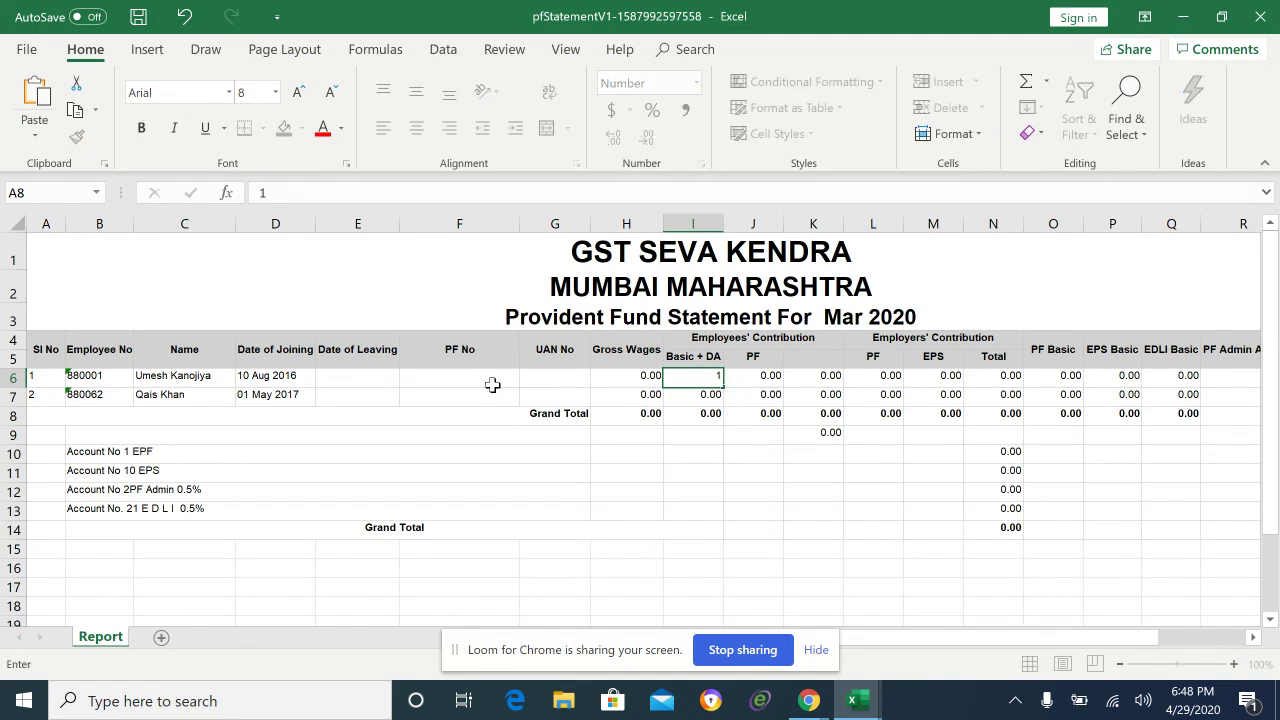
type("5000")
key("Return")
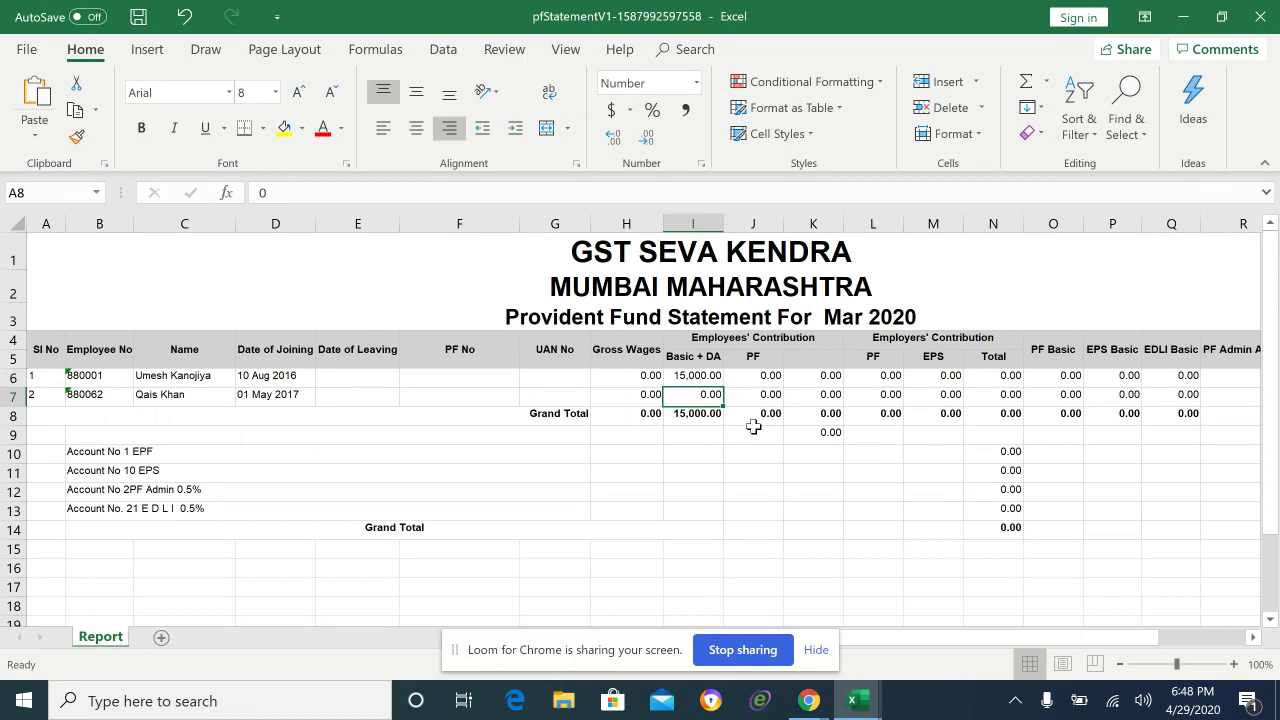
type("`")
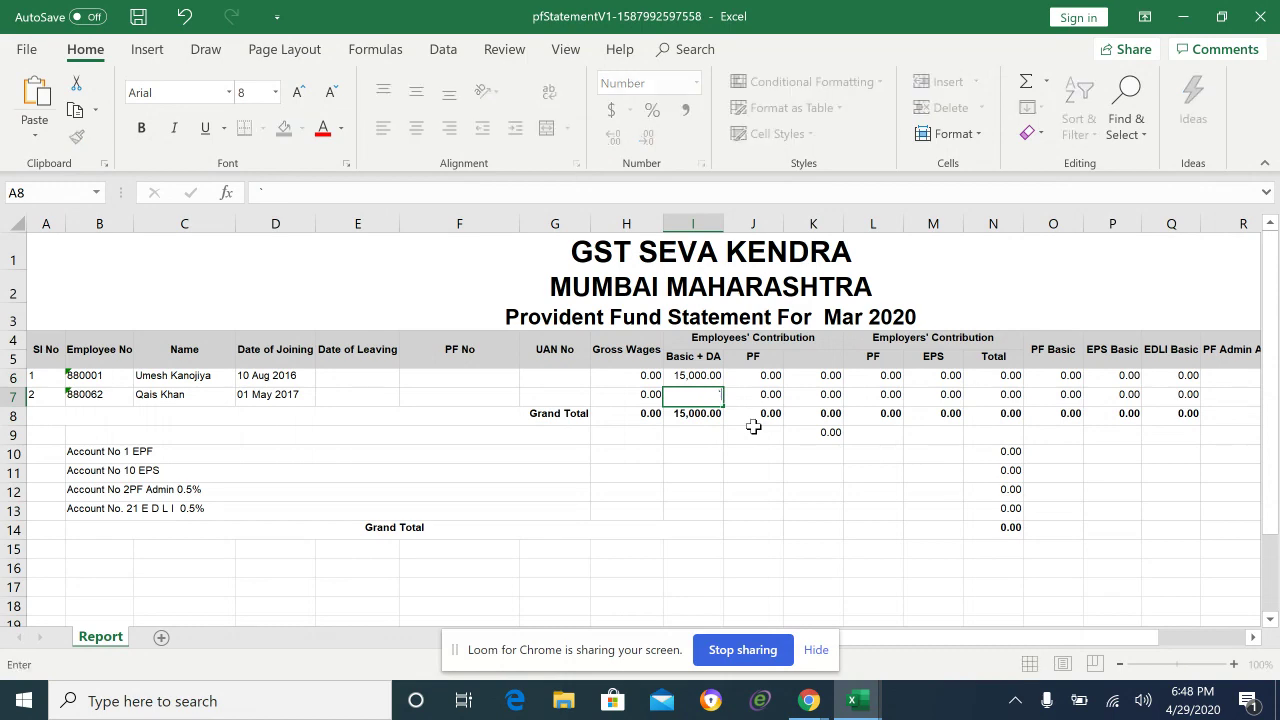
type("2000")
key("Return")
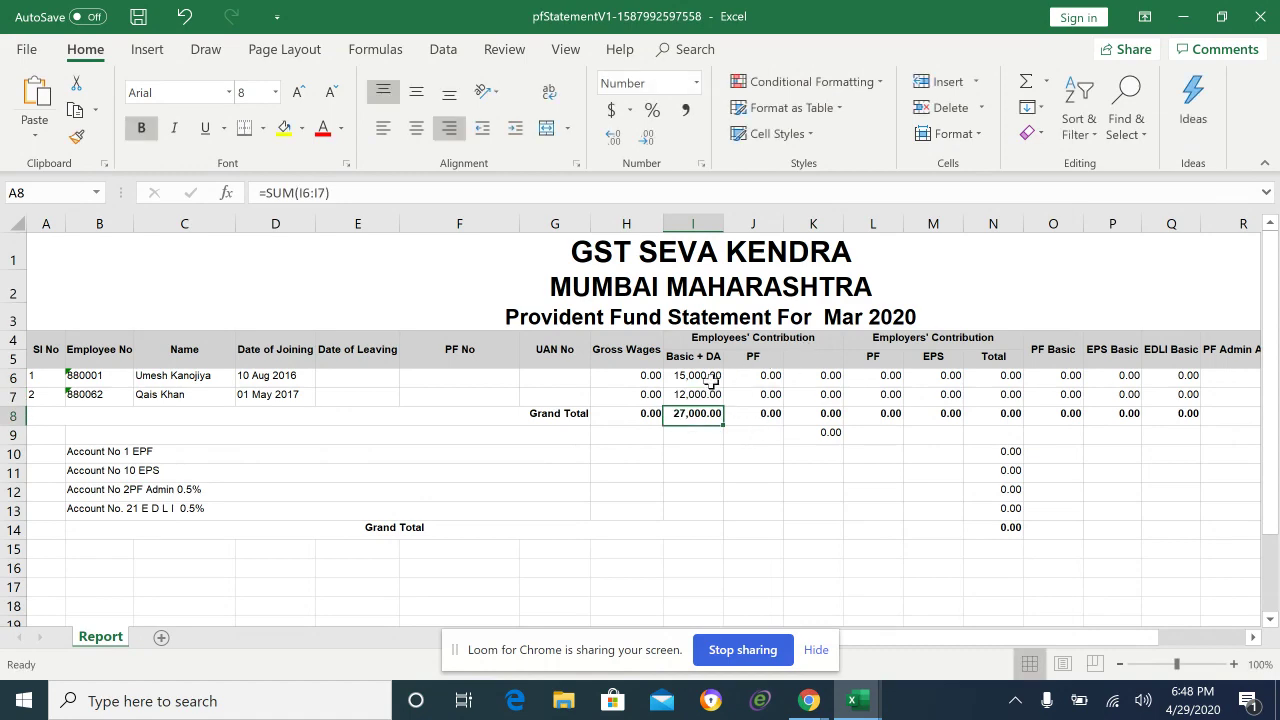
Compare both employees' Gross Wages cells with their Basic + DA amounts
left_click(634, 392)
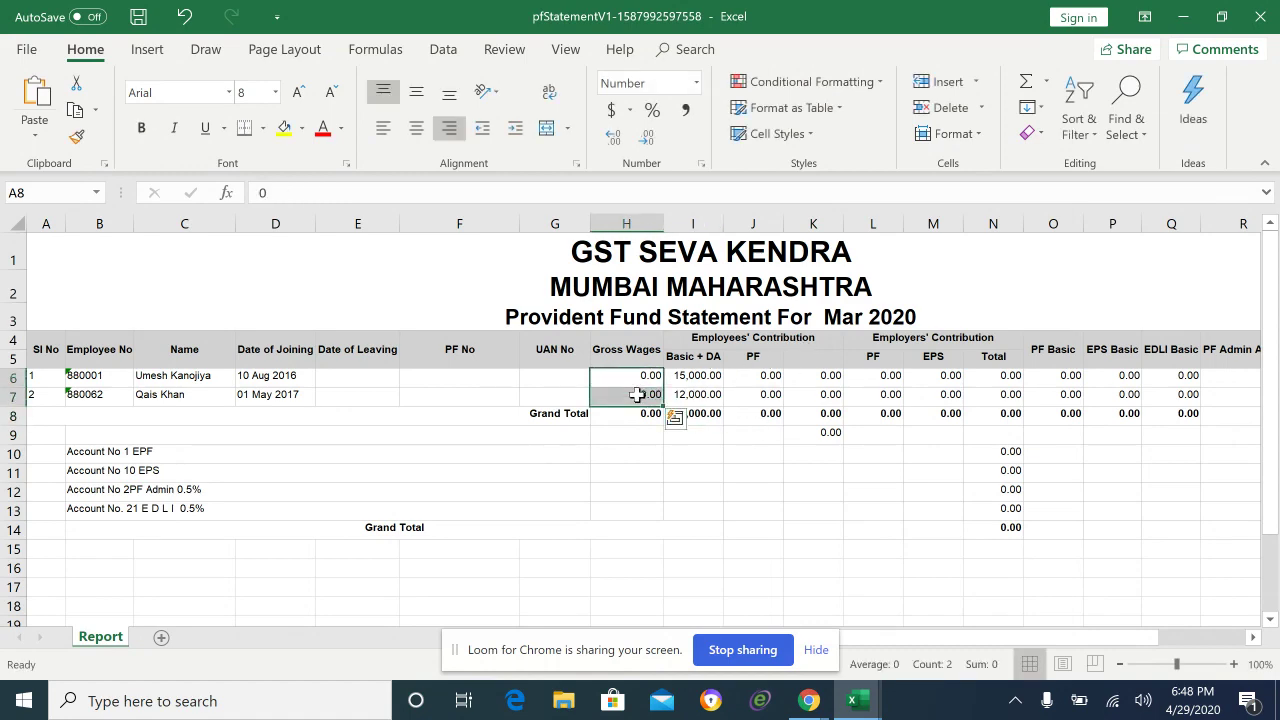
left_click(688, 379)
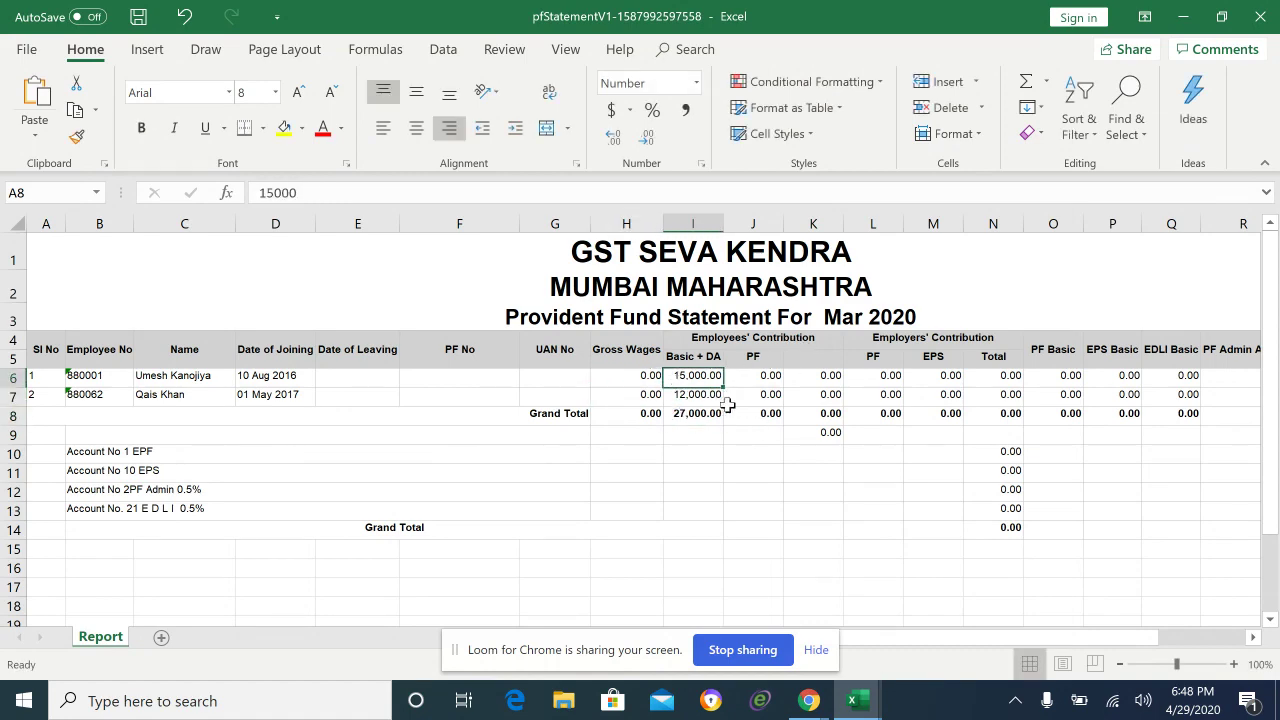
left_click(711, 400)
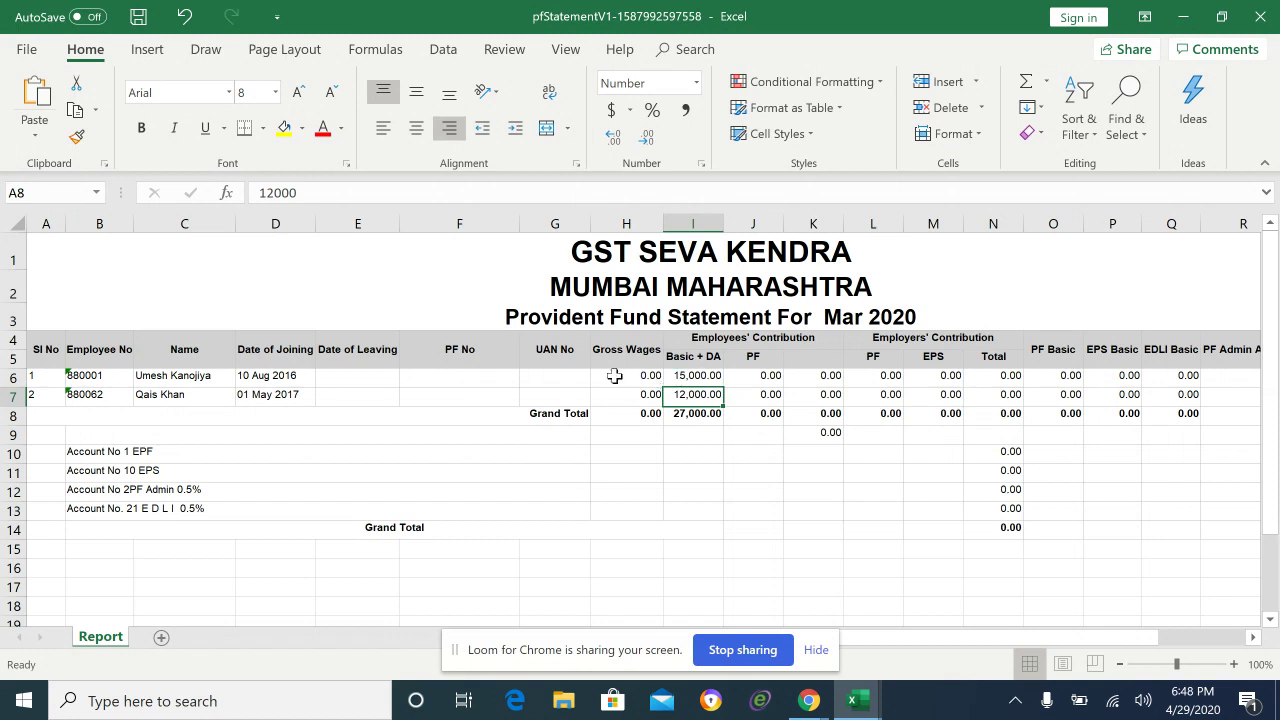
Calculate the first employee's own PF contribution in J6 as 12% of Basic + DA with =I6*12%
left_click(760, 375)
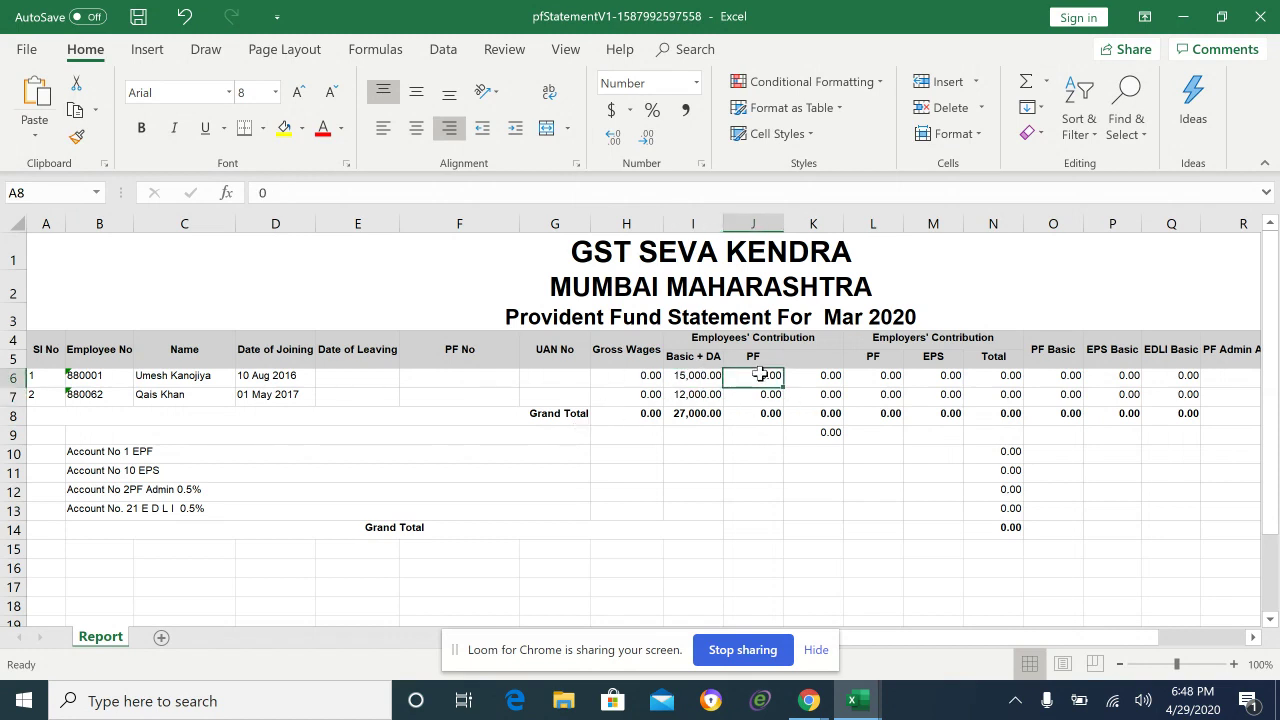
type("=")
key("Left")
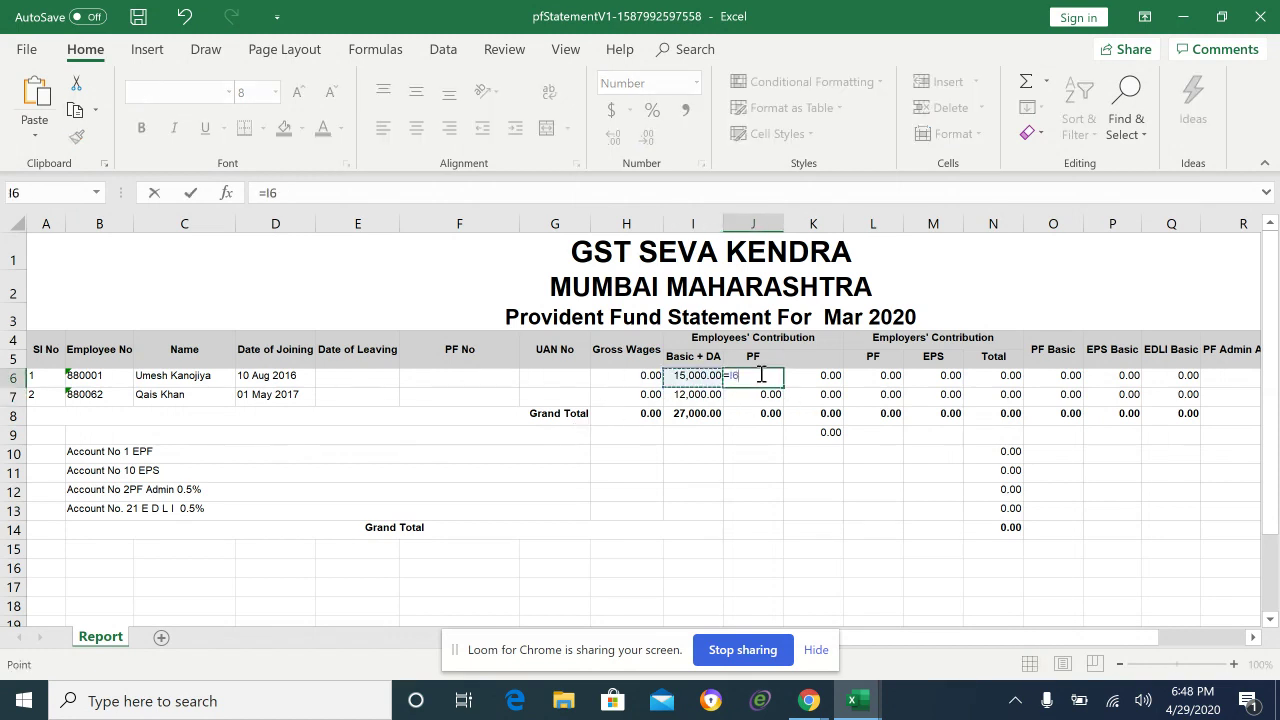
type("*12%")
key("Return")
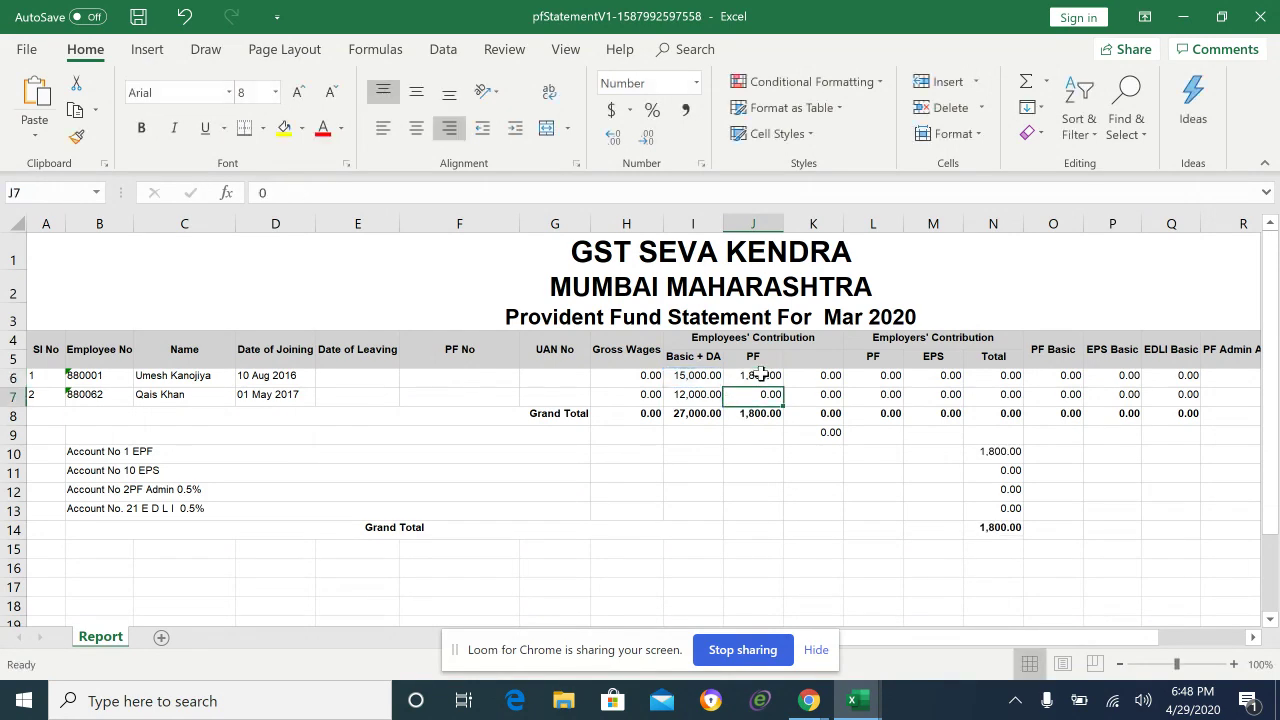
Check the first employee's Basic + DA and PF cells, and copy the 12% PF formula to the second employee's J7 cell
left_click(711, 375)
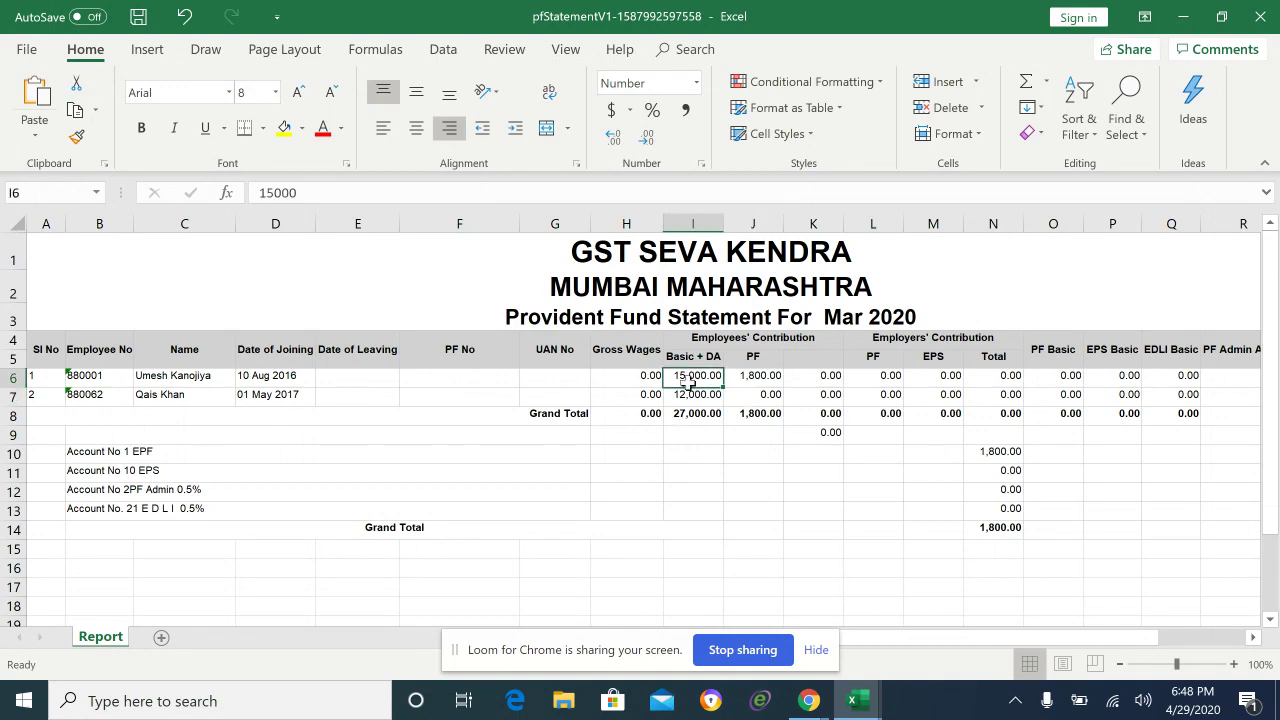
left_click(748, 378)
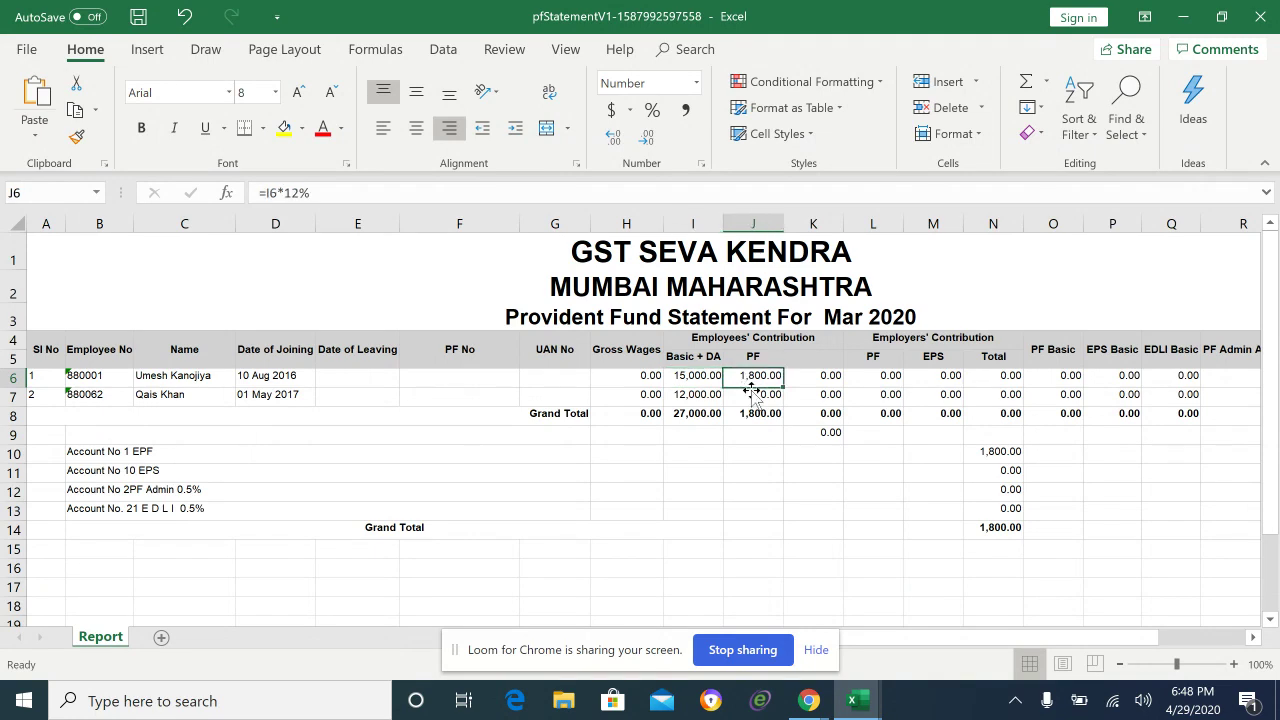
key("Down")
left_click(767, 380)
left_click(757, 396)
key("Up")
key("ctrl+c")
left_click(755, 397)
key("ctrl+v")
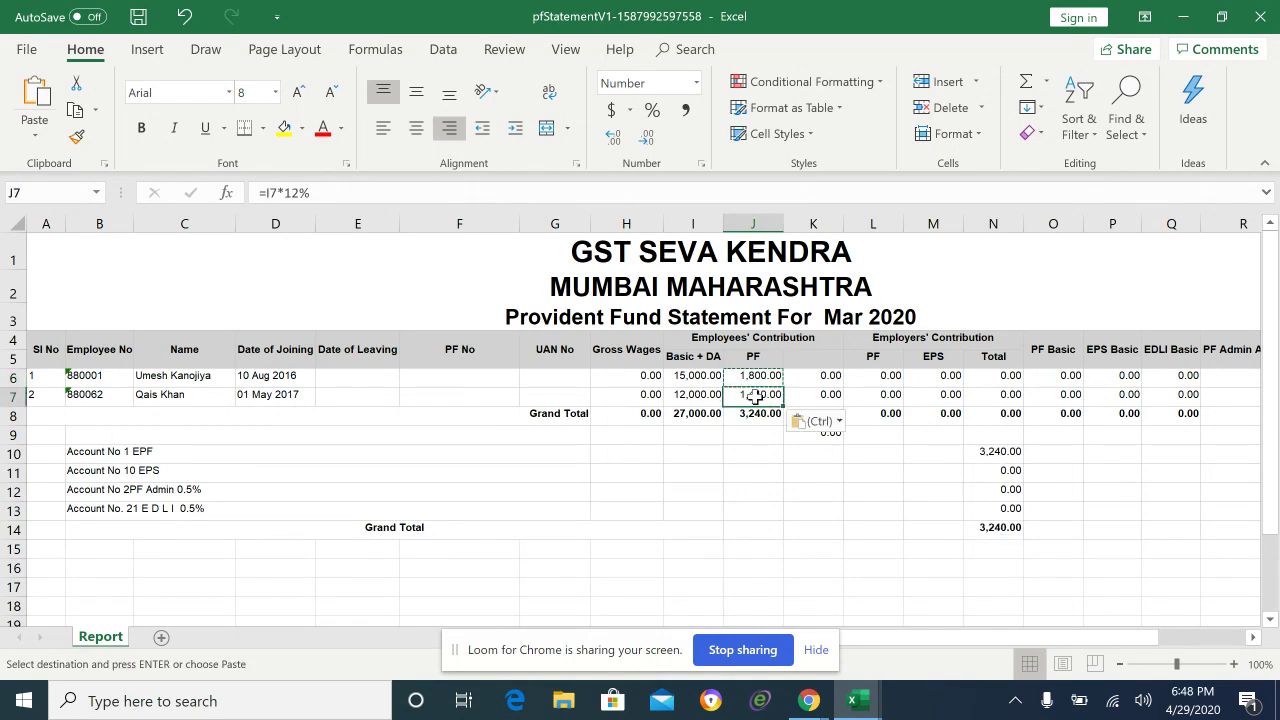
key("Right")
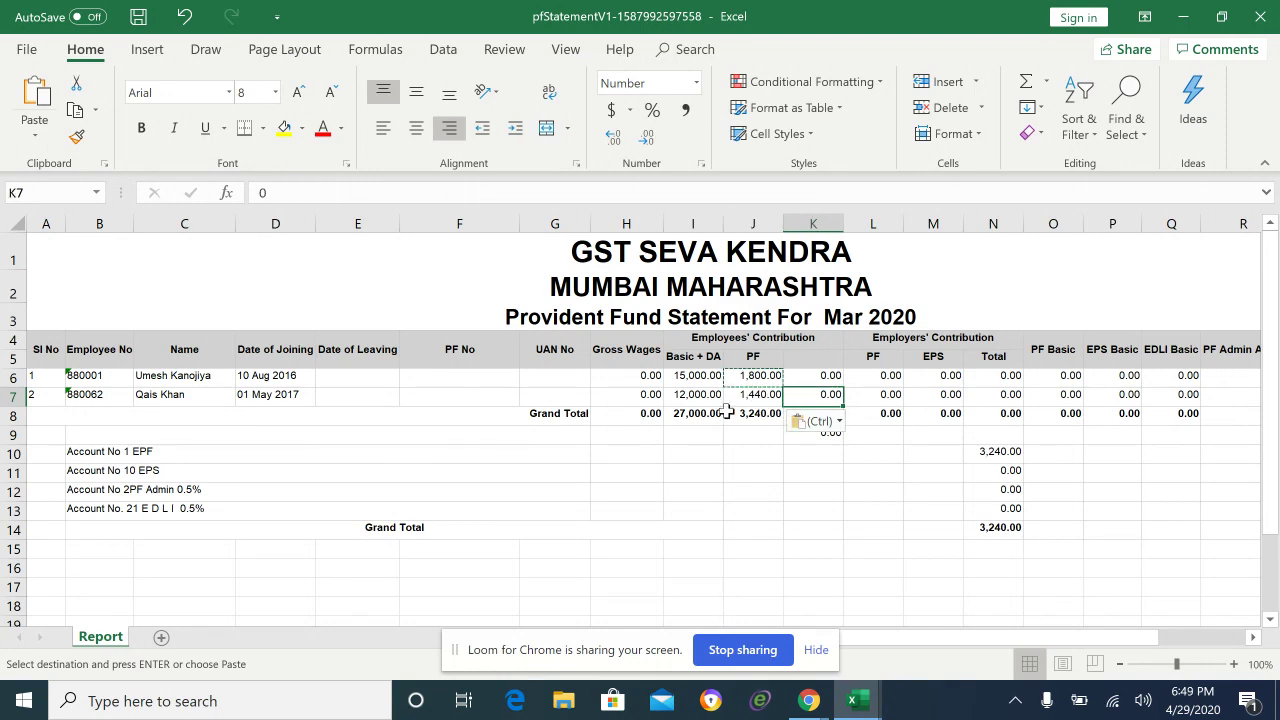
key("Escape")
Examine the Employers' Contribution heading and the PF column header beneath it
left_click(870, 394)
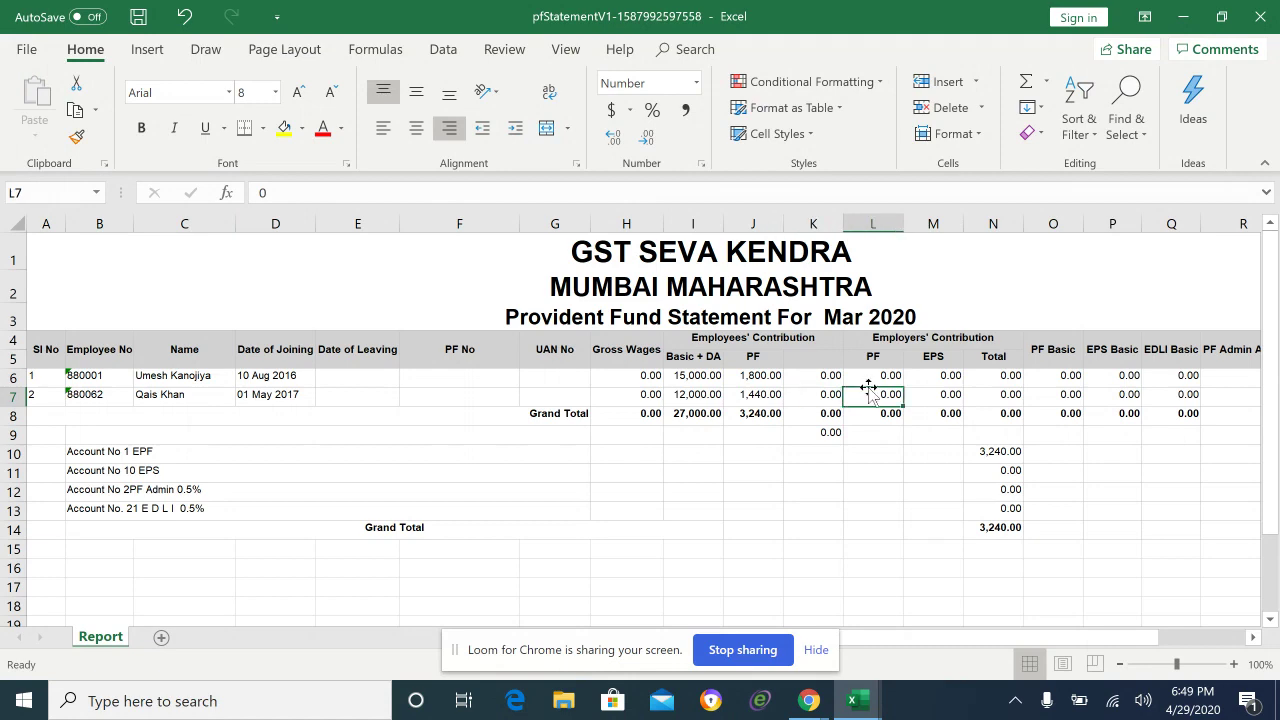
key("Up")
key("Up")
key("Up")
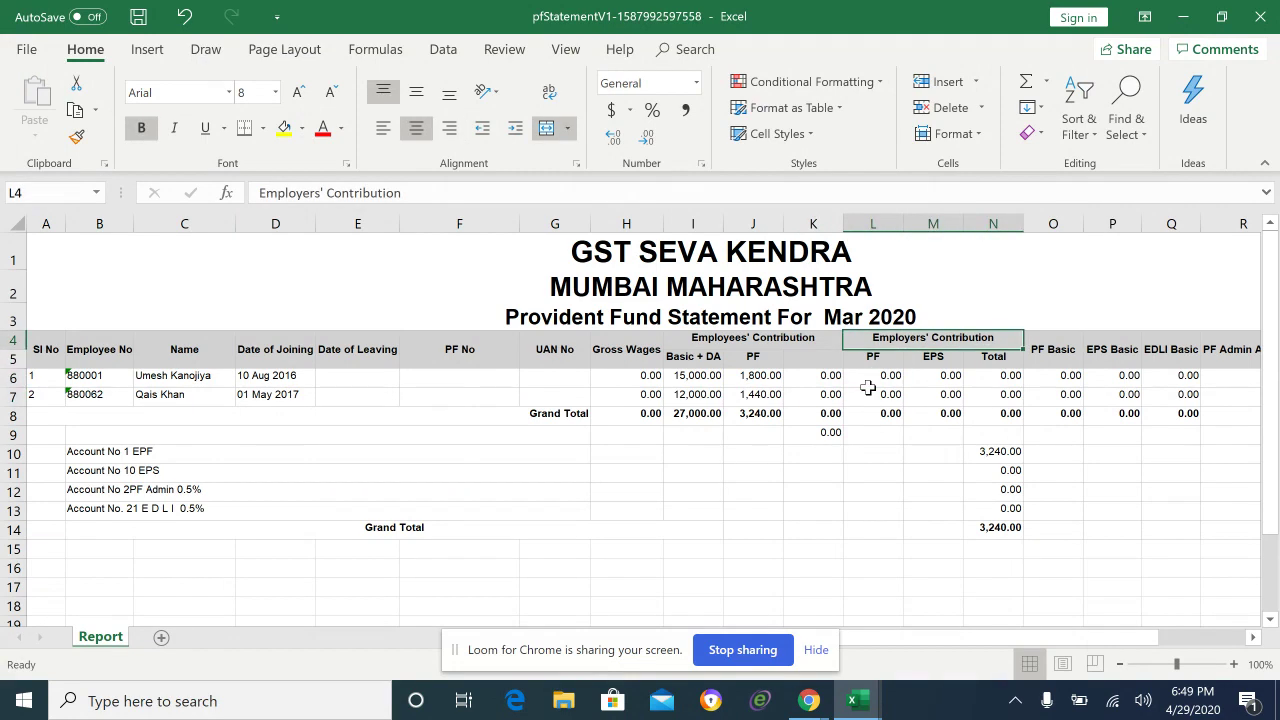
key("Down")
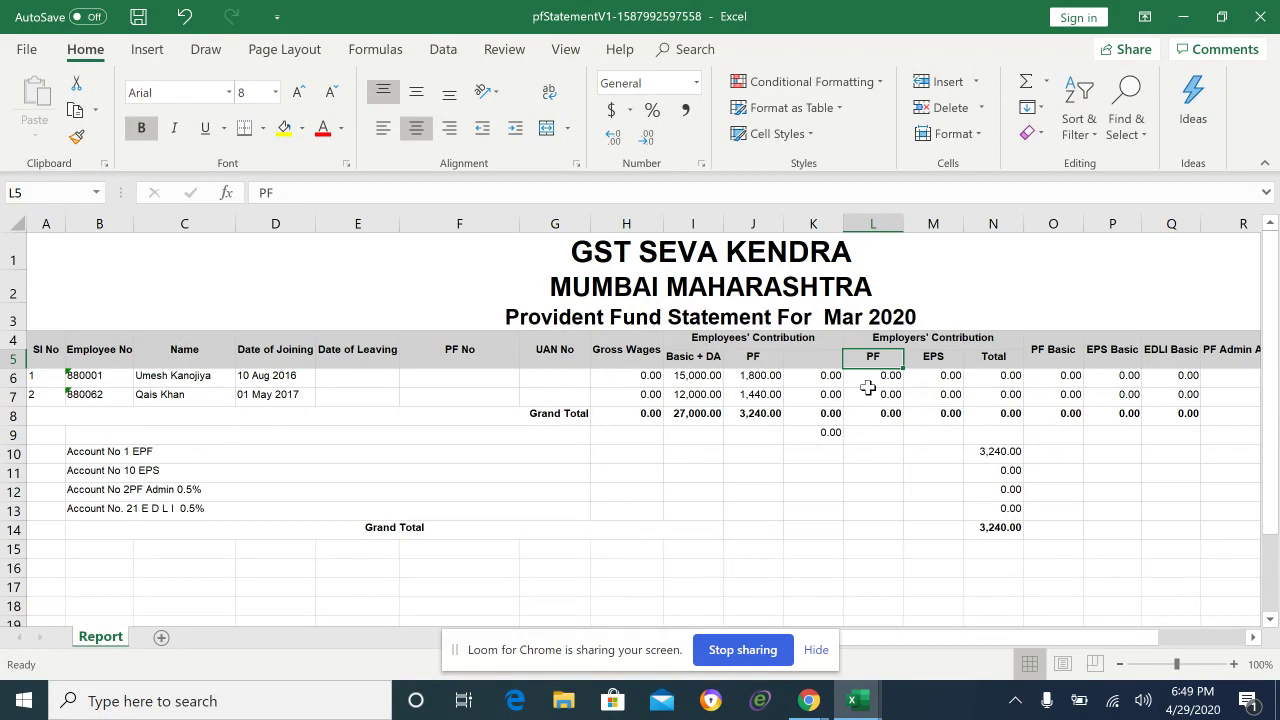
Calculate the first employee's employer EPS share in M6 as 8.33% of Basic + DA with =I6*8.33%
key("Down")
key("Right")
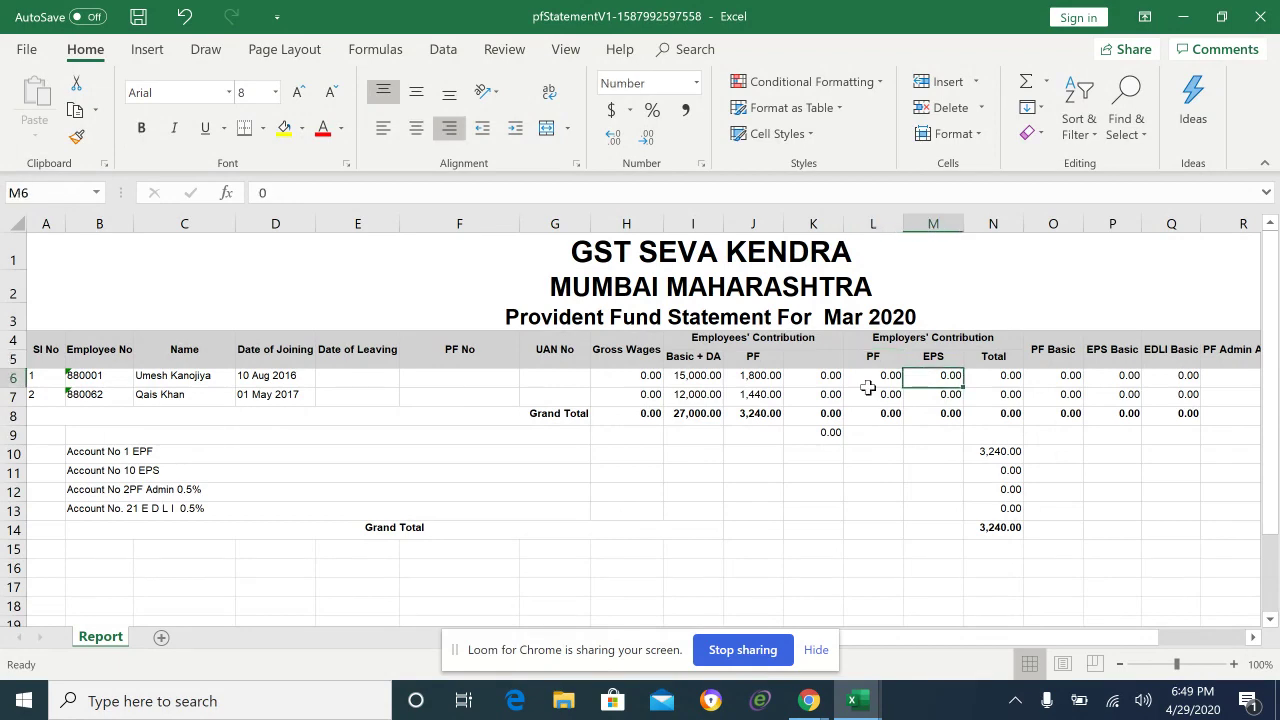
type("=")
key("Left")
key("Left")
key("Left")
key("Left")
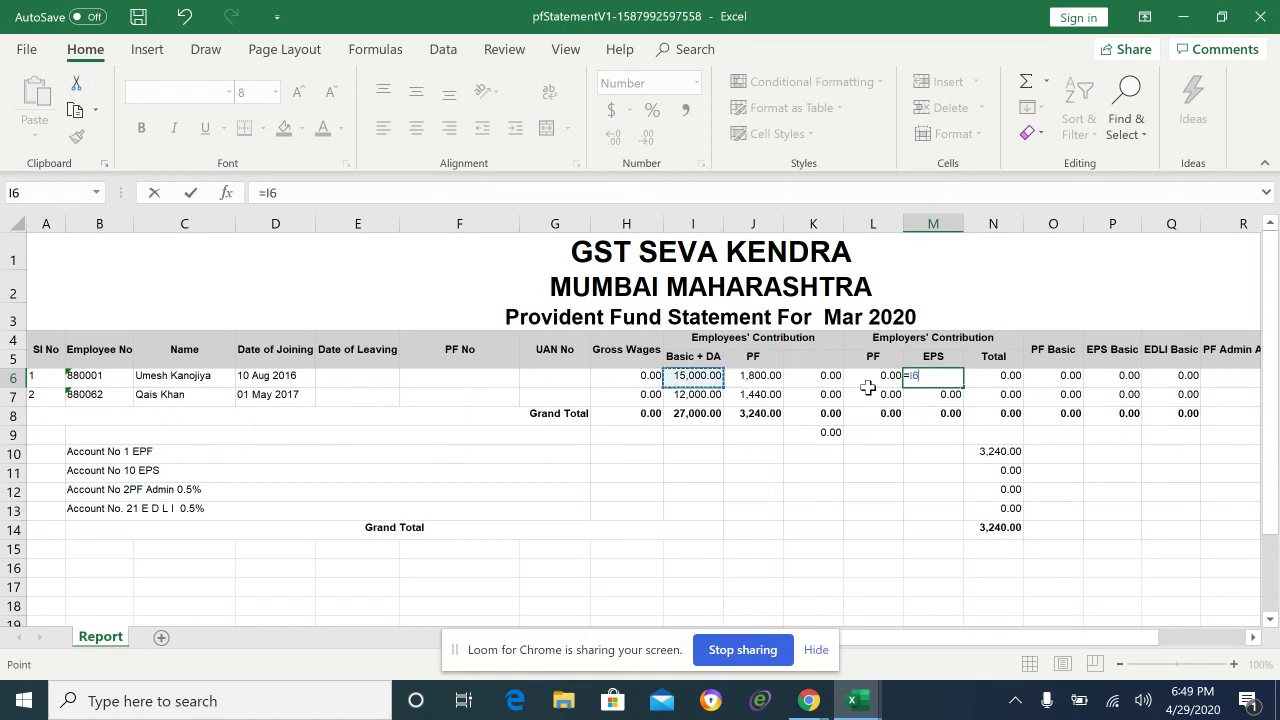
type("*8.33%")
key("Return")
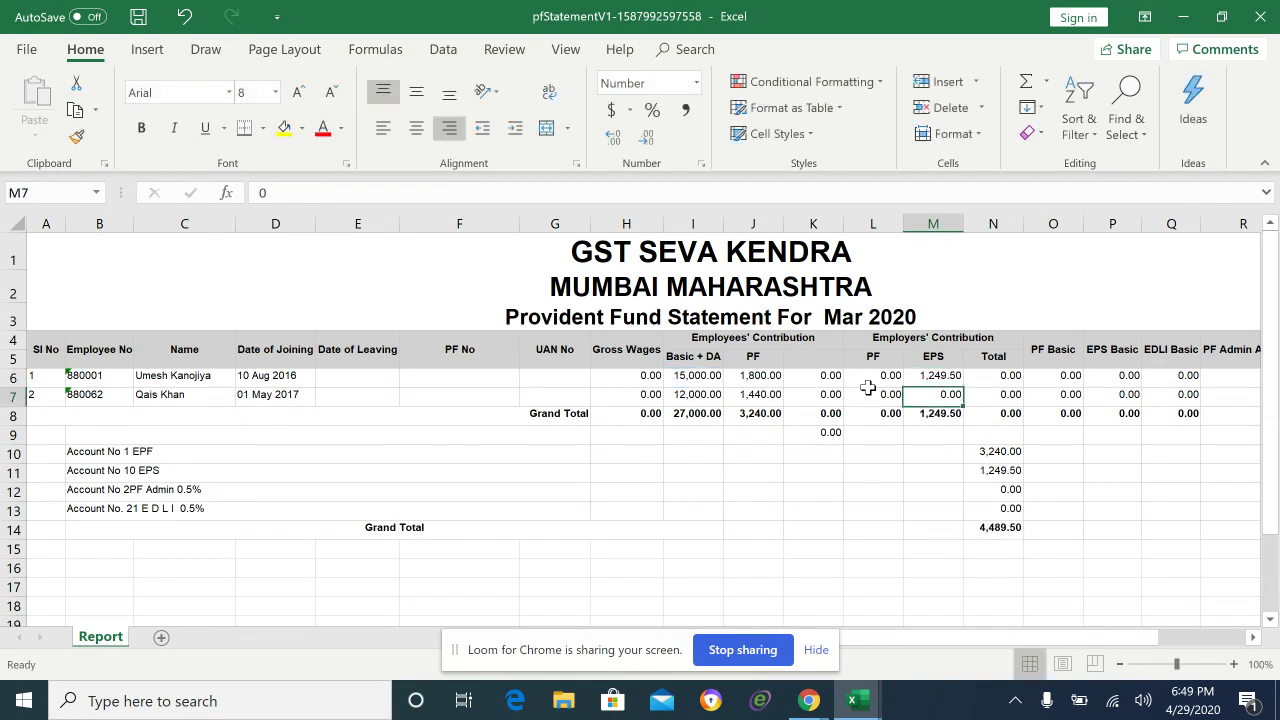
Copy the 8.33% EPS formula from M6 to the second employee's M7 cell
key("Up")
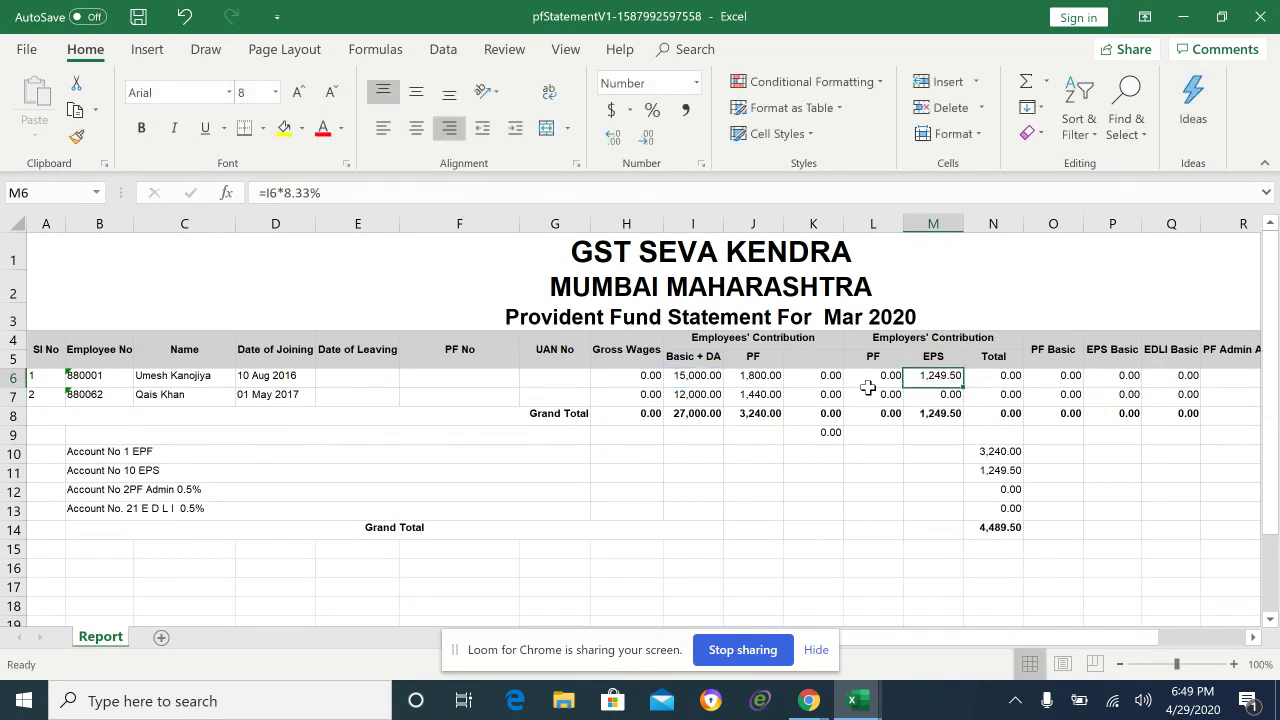
key("ctrl+c")
key("Down")
key("ctrl+v")
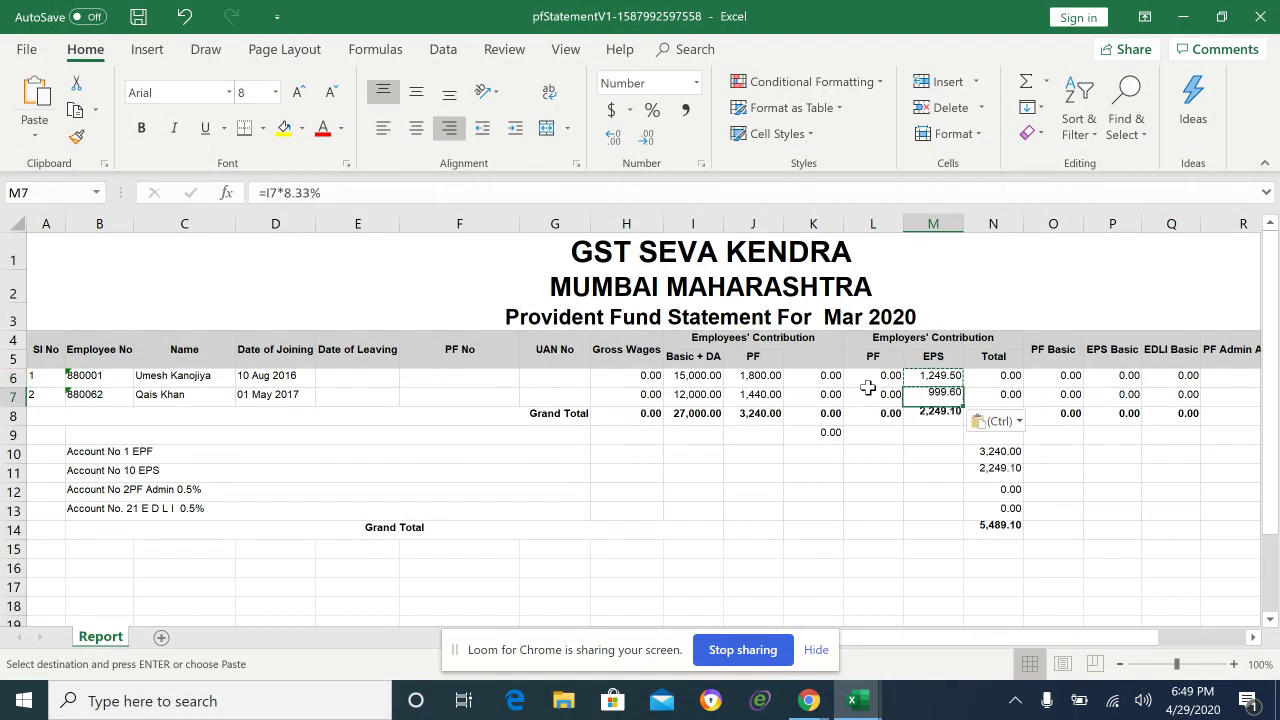
key("Down")
key("Up")
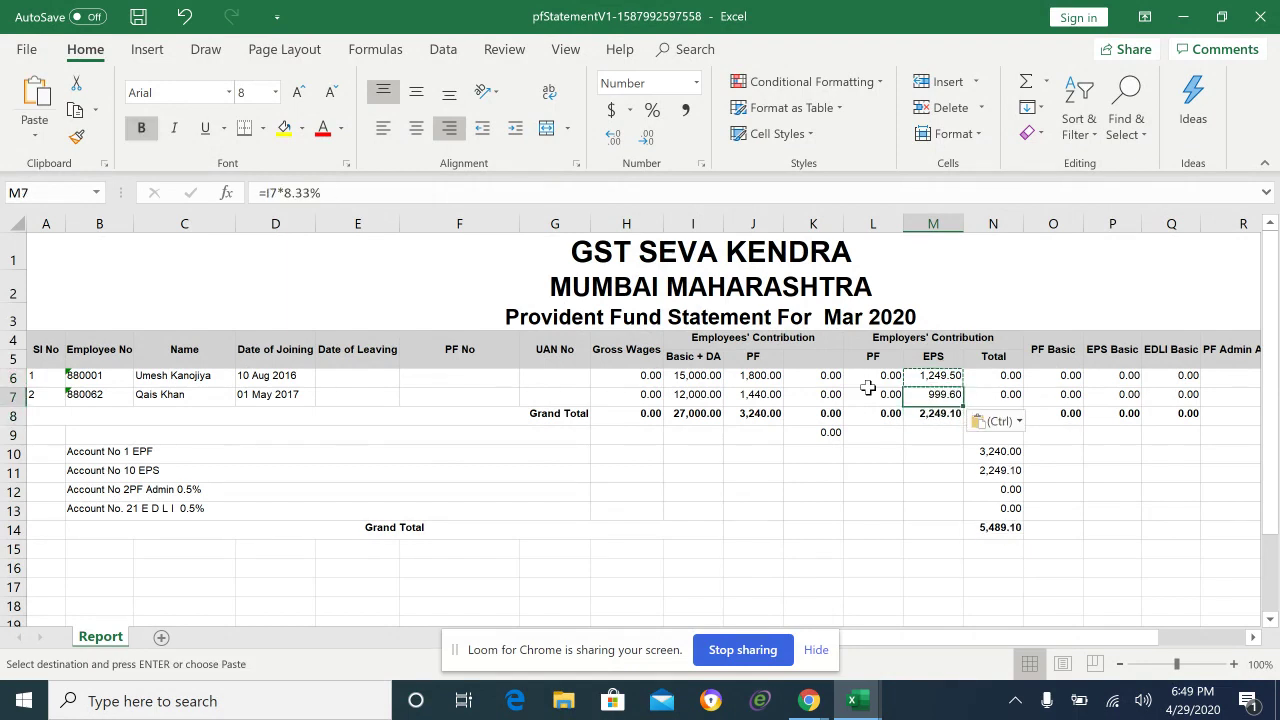
Calculate the first employee's employer PF share in L6 as 3.67% of Basic + DA with =I6*3.67%
key("Up")
key("Left")
key("Escape")
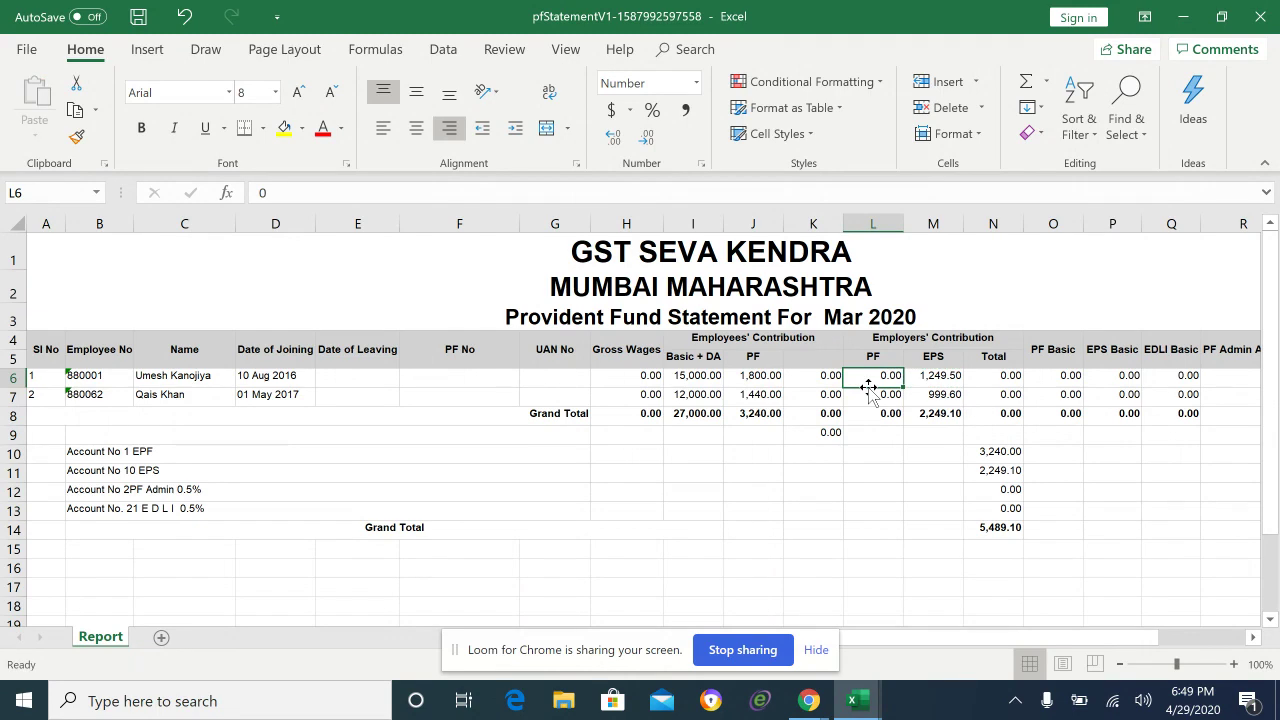
type("=")
key("Left")
key("Left")
key("Left")
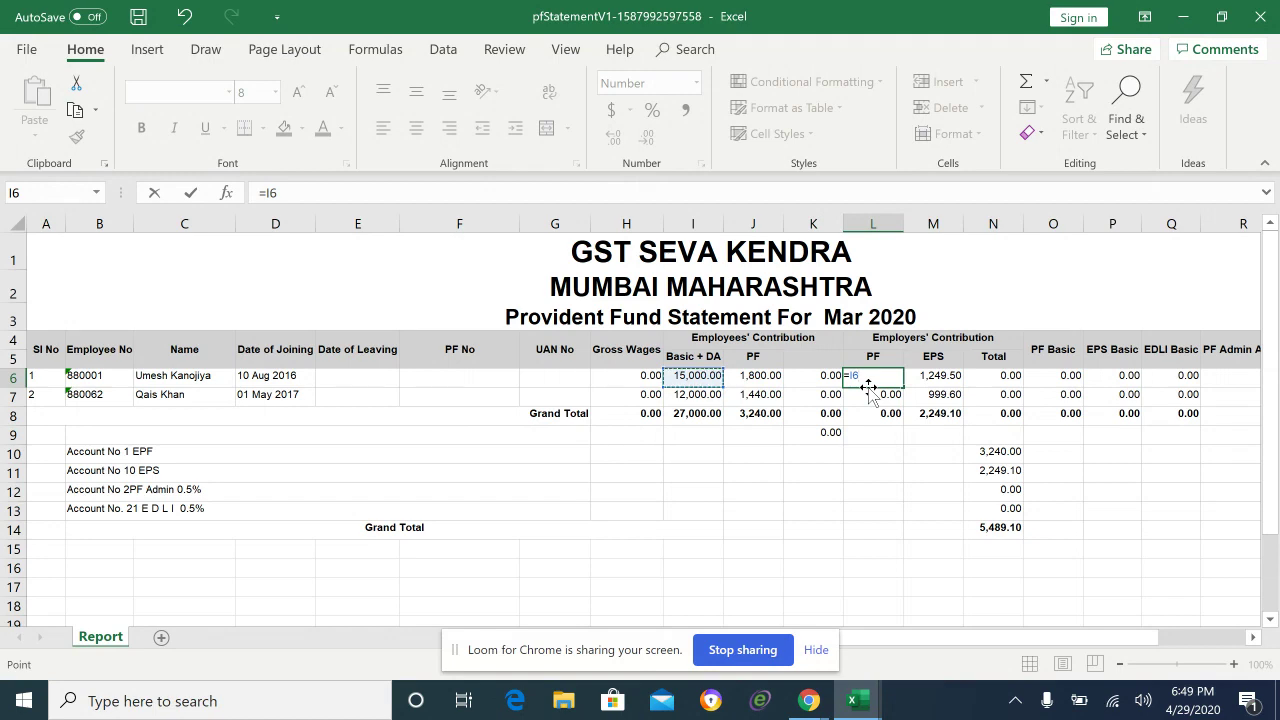
type("*3.67%")
key("Return")
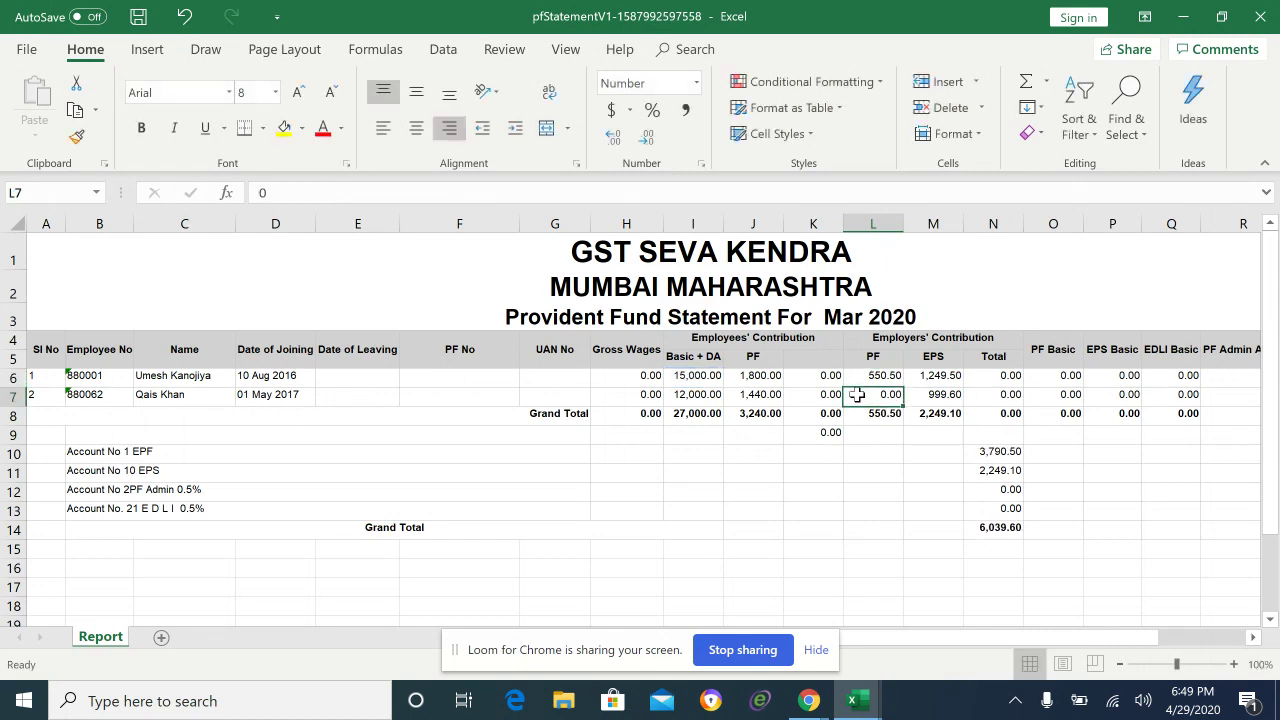
Copy the 3.67% employer PF formula from L6 to the second employee's L7 cell
key("Up")
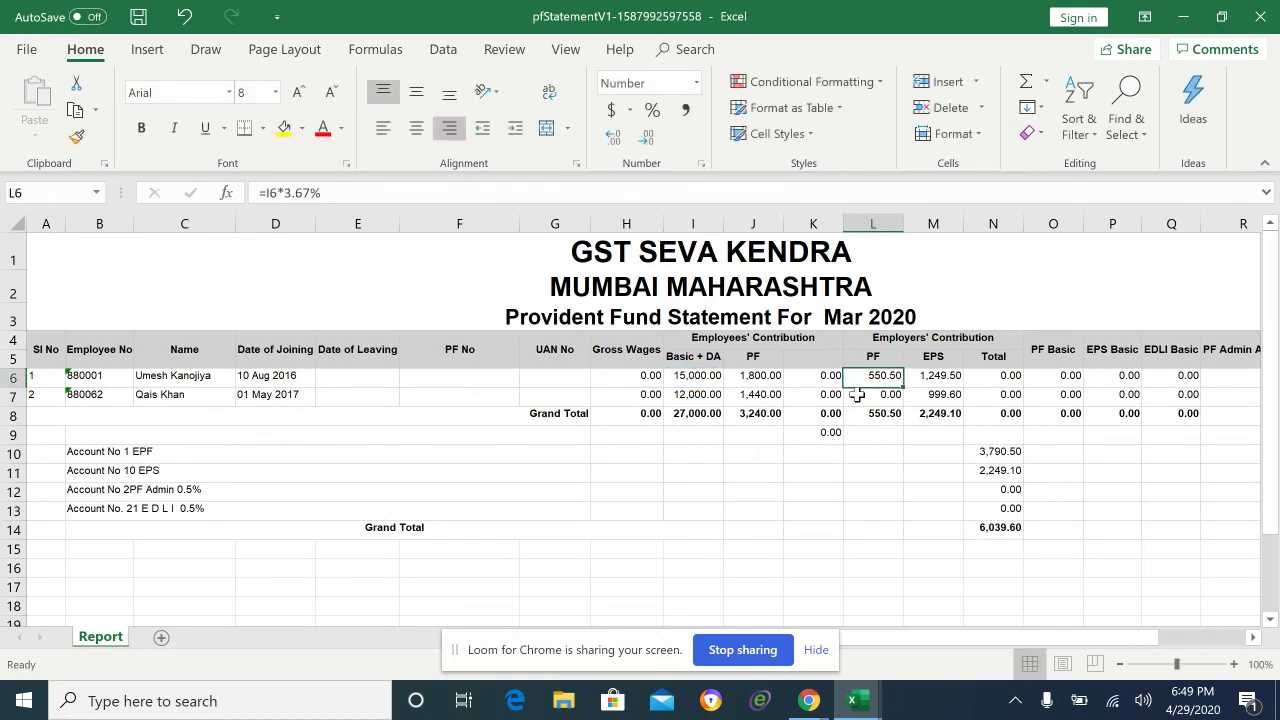
key("ctrl+c")
key("Down")
key("ctrl+v")
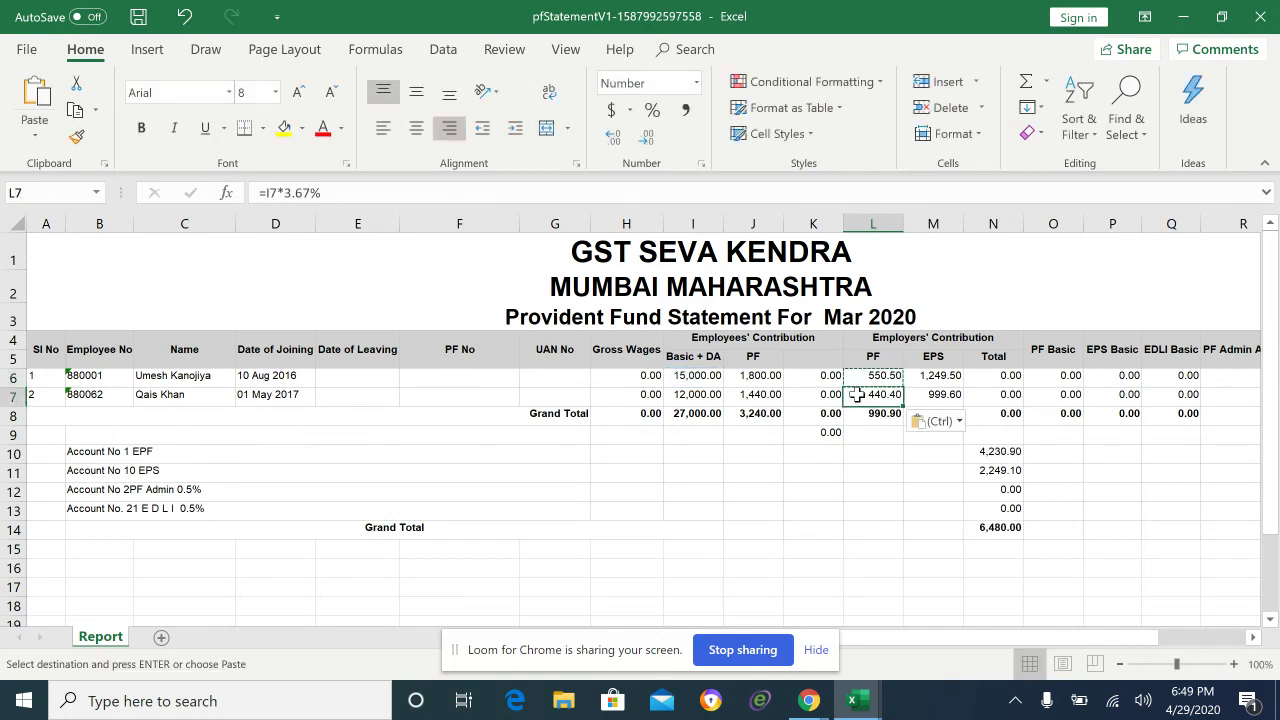
Examine the employer PF and EPS shares of both employees in L6:M7, including the formulas in L6 and M6
key("Escape")
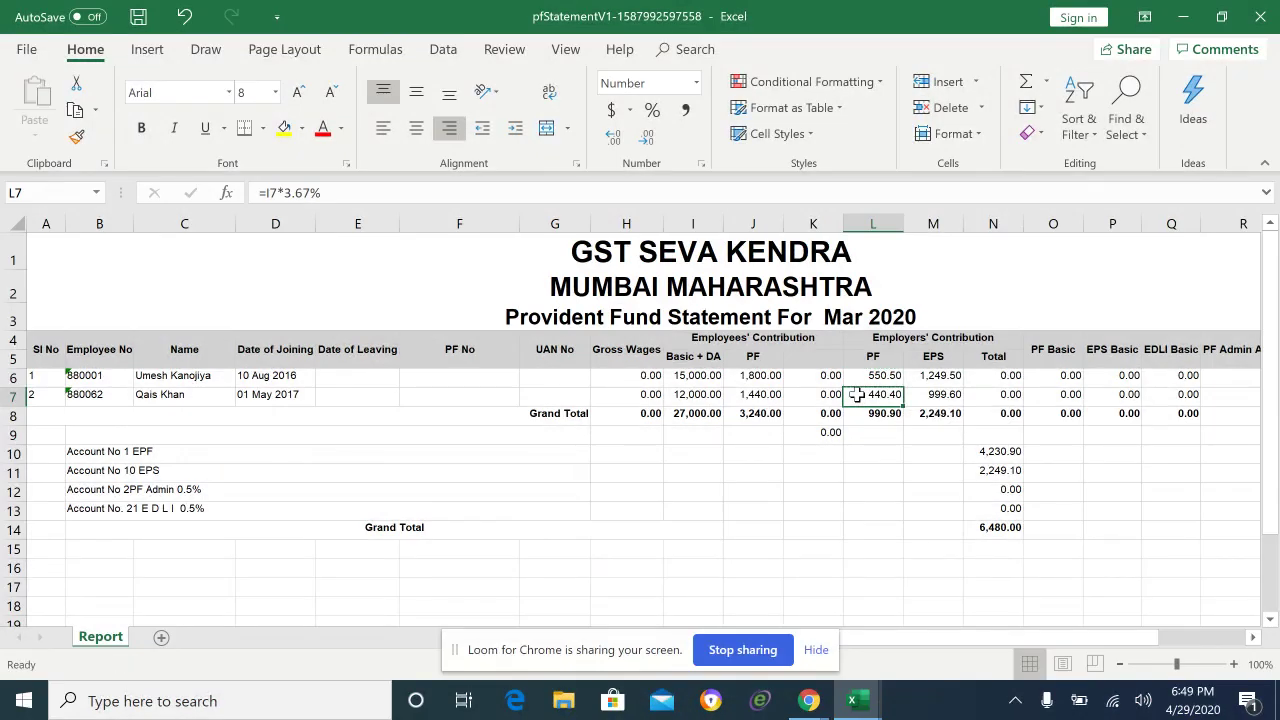
key("Right")
key("Up")
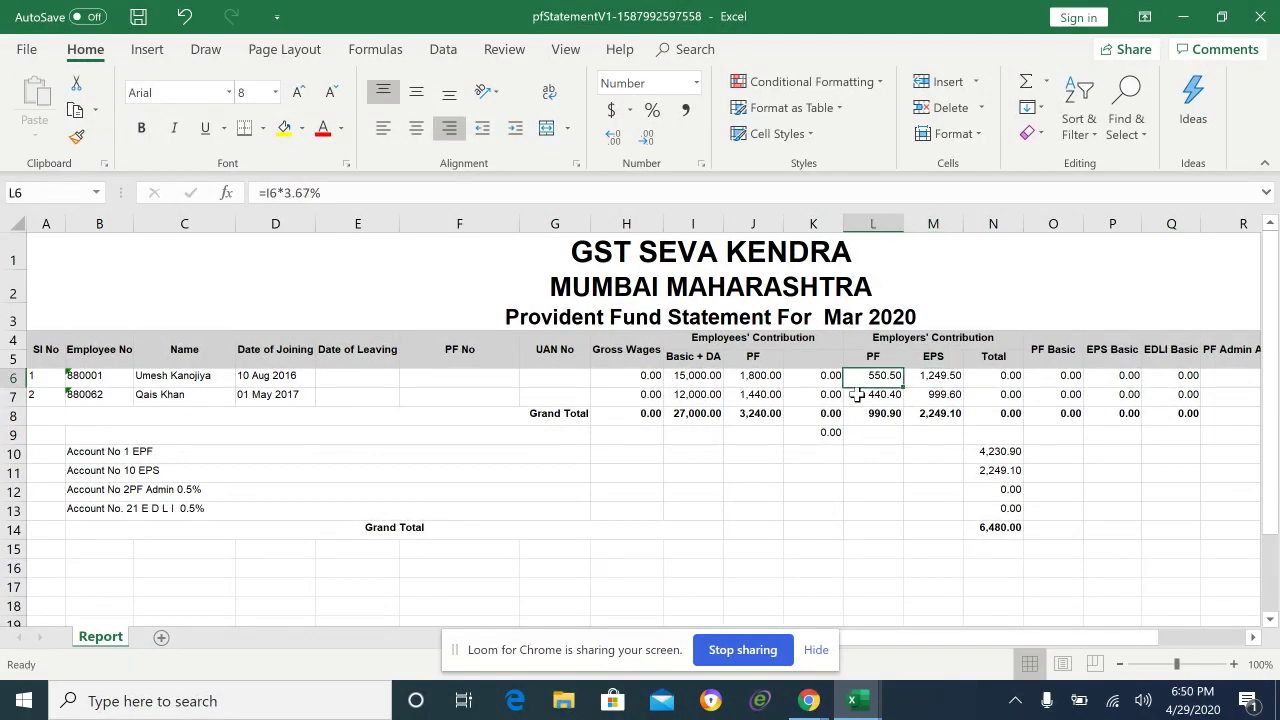
key("shift+Right")
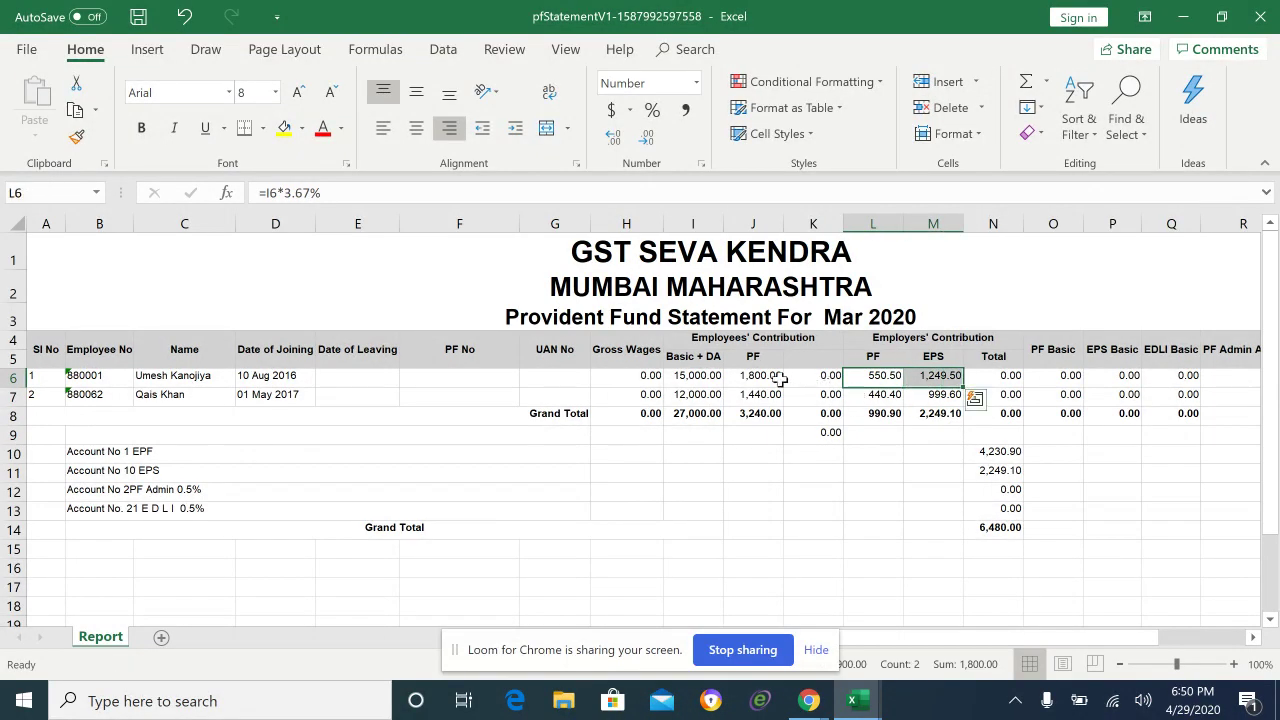
left_click(950, 394)
left_click(932, 372)
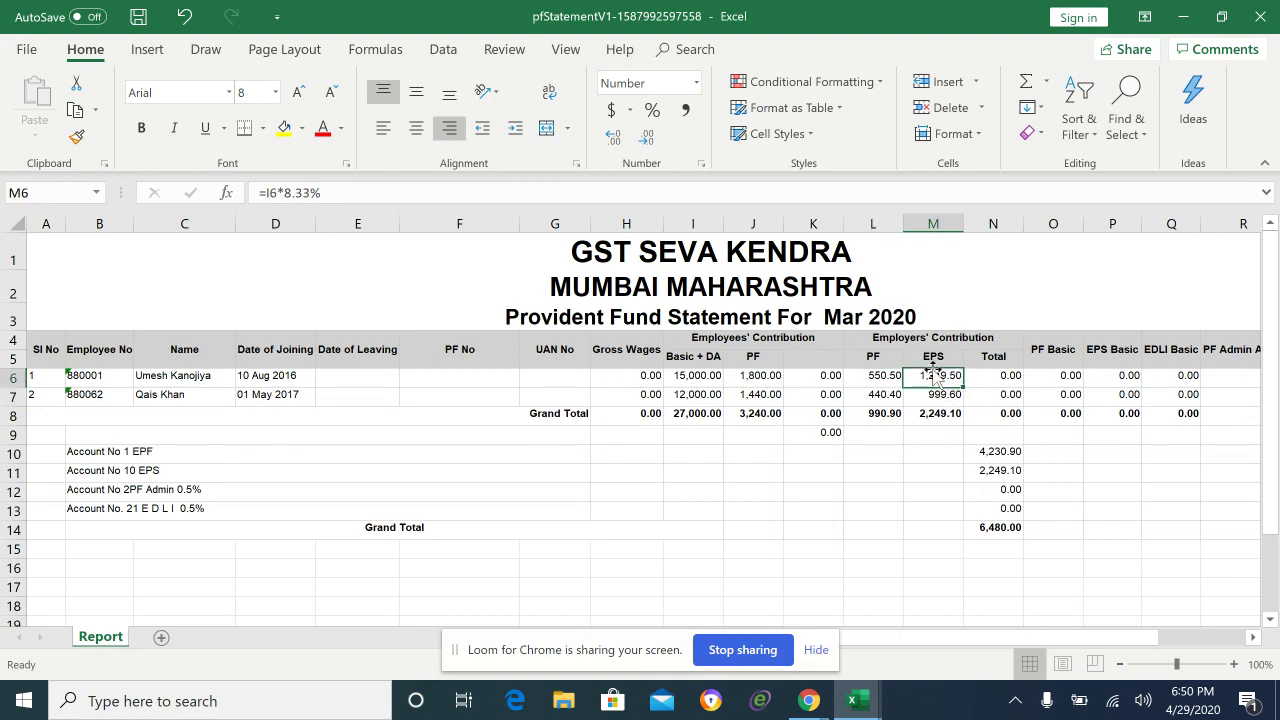
left_click(864, 380)
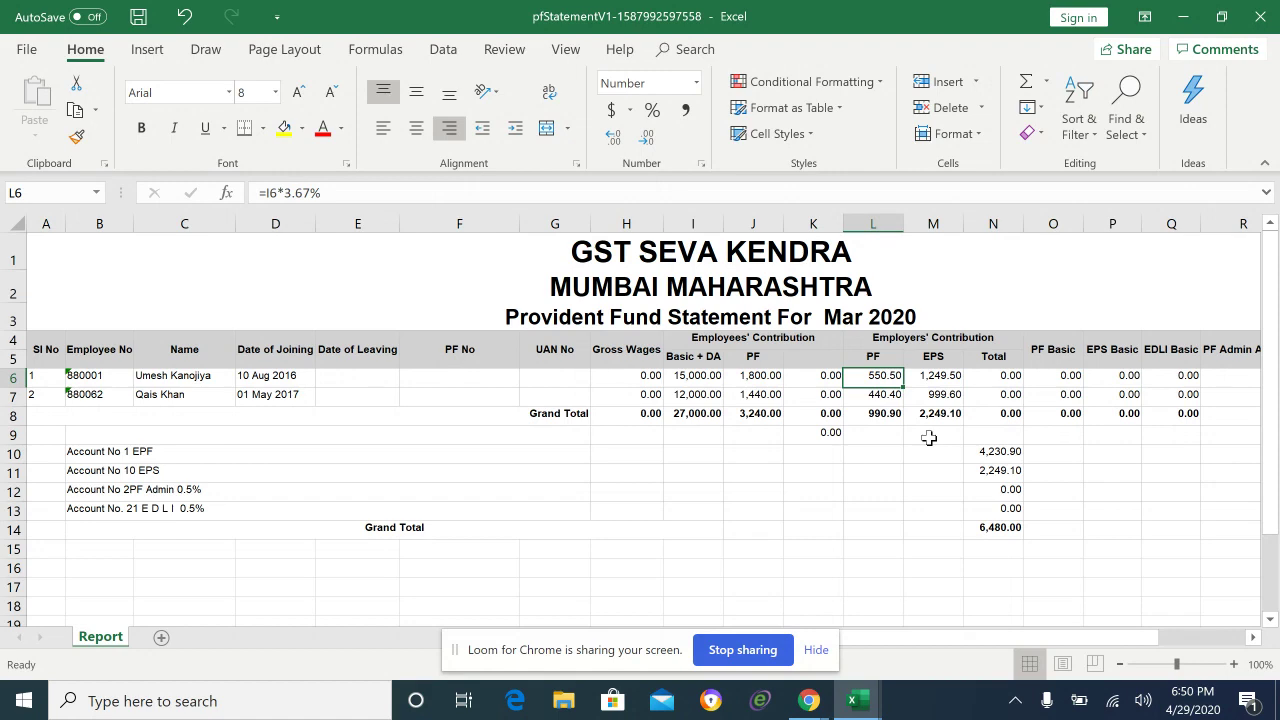
Review the first employee's row from employer EPS across Total and the Basic columns to EDLI Contribution 21
key("Right")
key("Right")
key("Left")
key("Left")
key("Right")
key("Right")
key("Right")
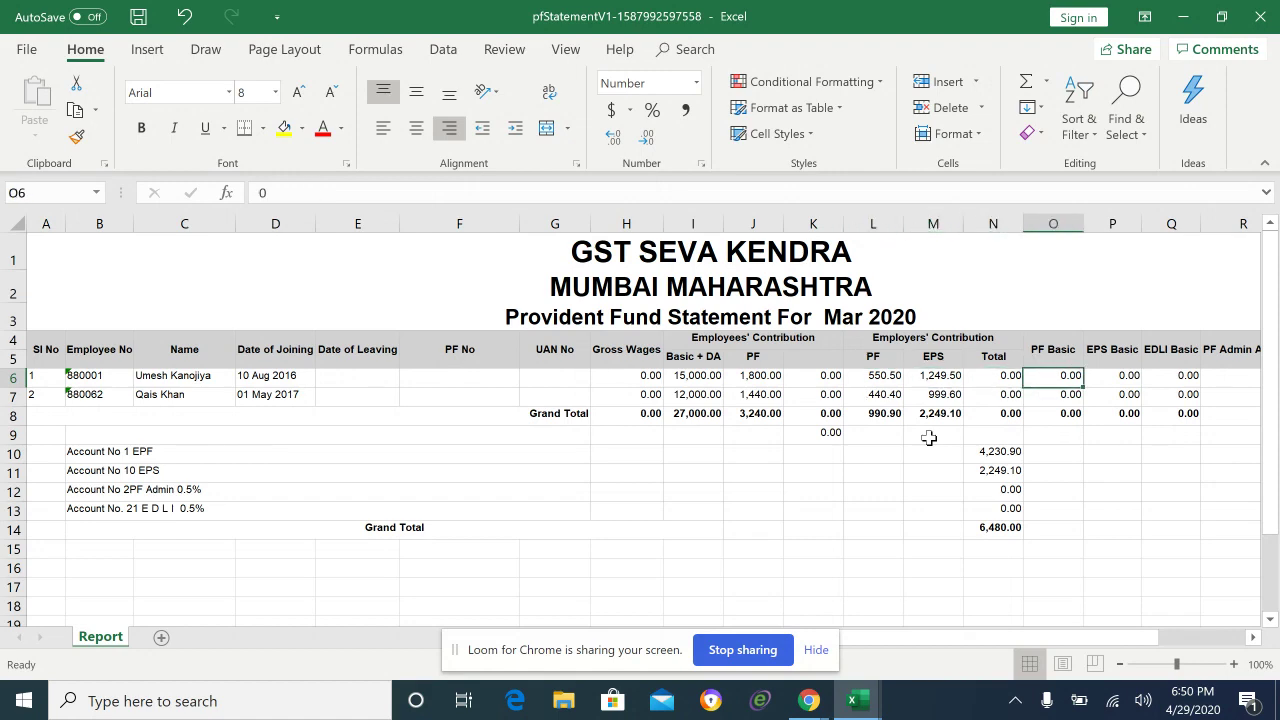
key("Left")
key("Right")
key("Right")
key("Right")
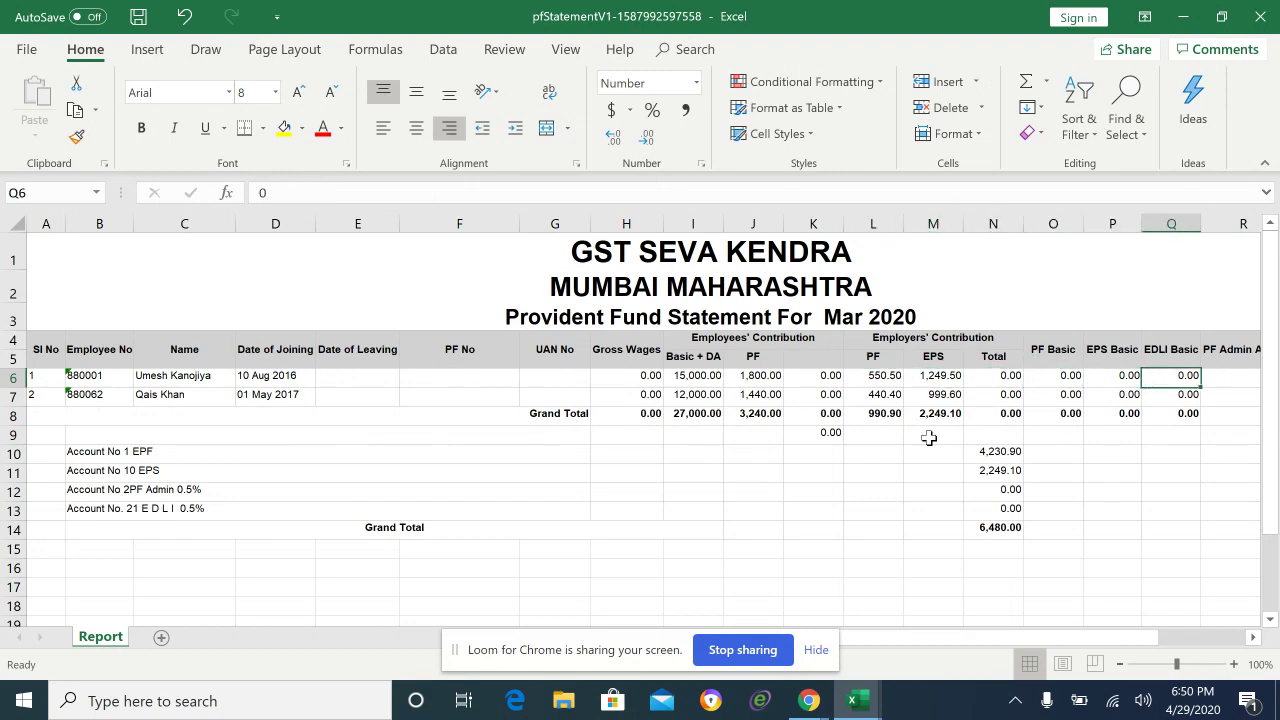
key("Right")
key("Right")
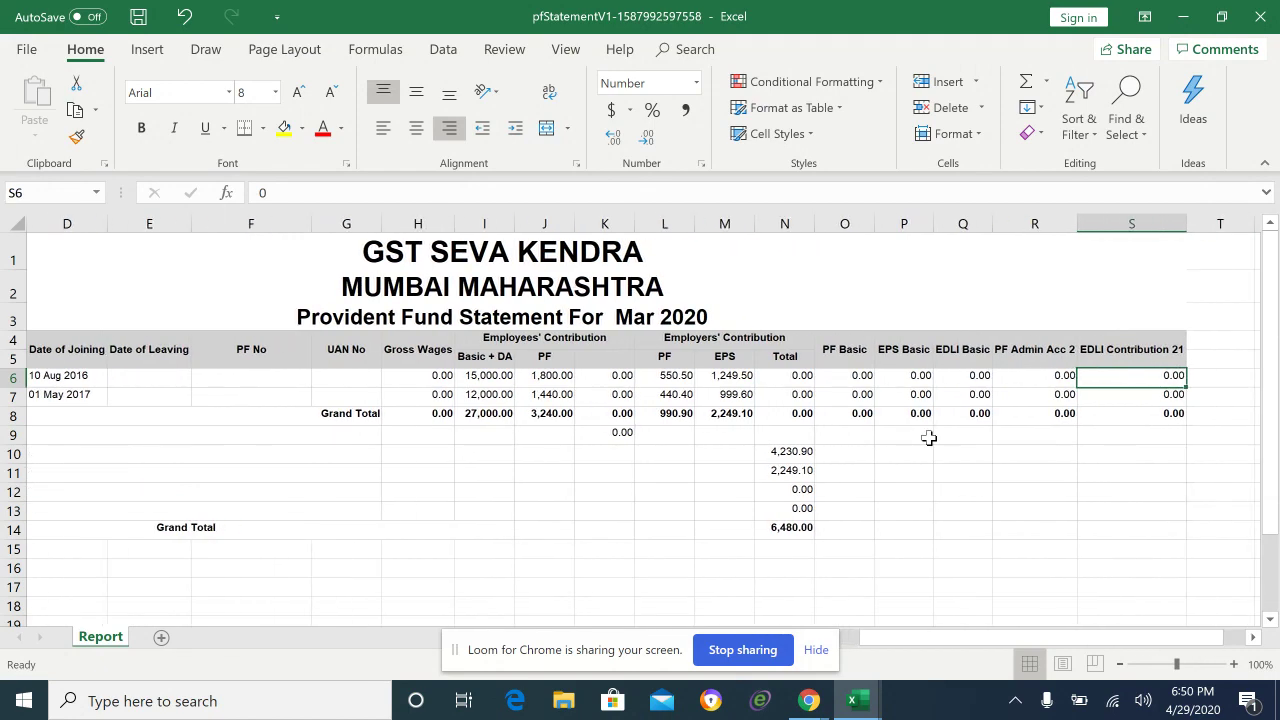
Compare the first employee's employer EPS cell M6 with the PF Admin Acc 2 and EDLI Contribution 21 cells
key("Left")
key("Left")
key("Left")
key("Left")
key("Left")
key("Left")
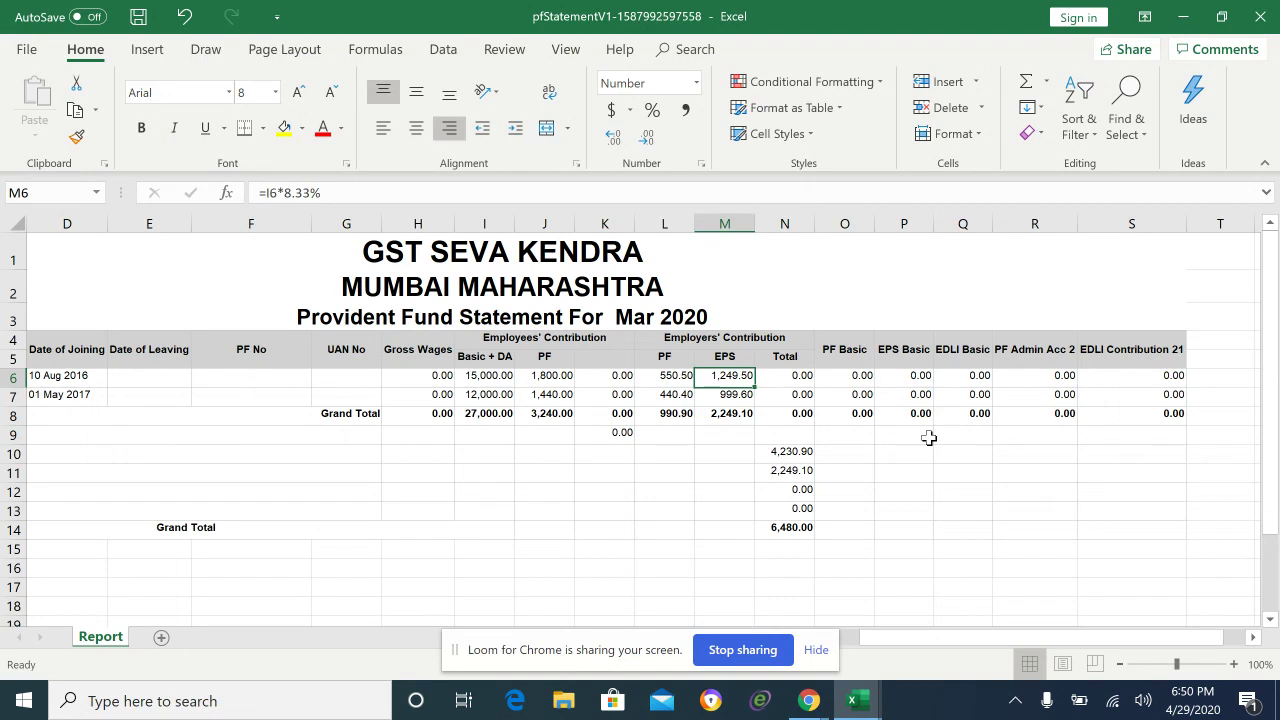
key("Right")
key("Right")
key("Right")
key("Right")
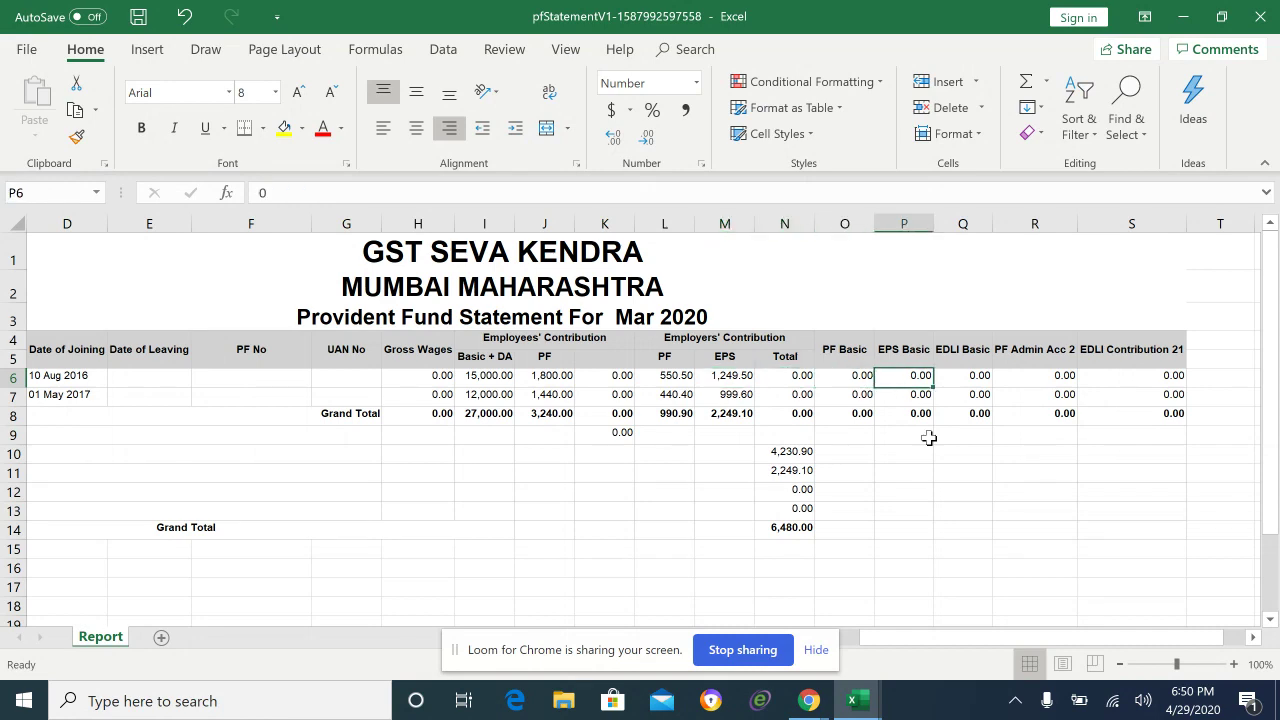
key("Right")
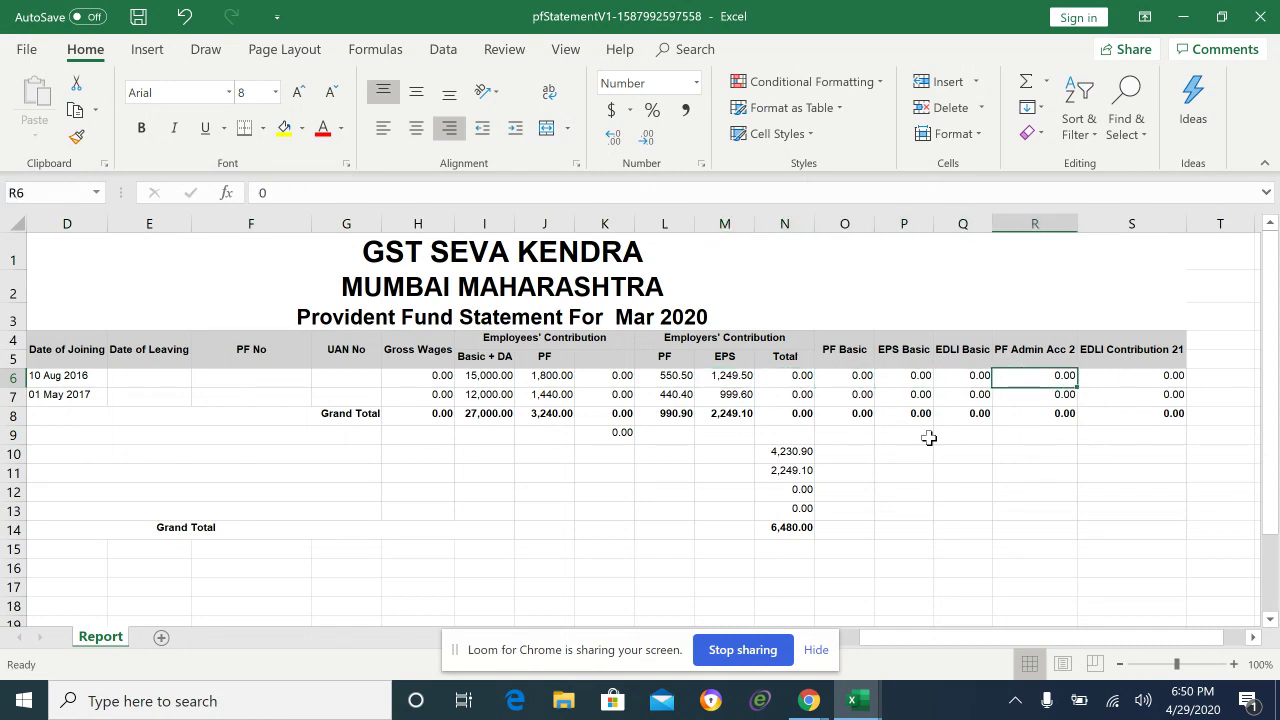
key("Right")
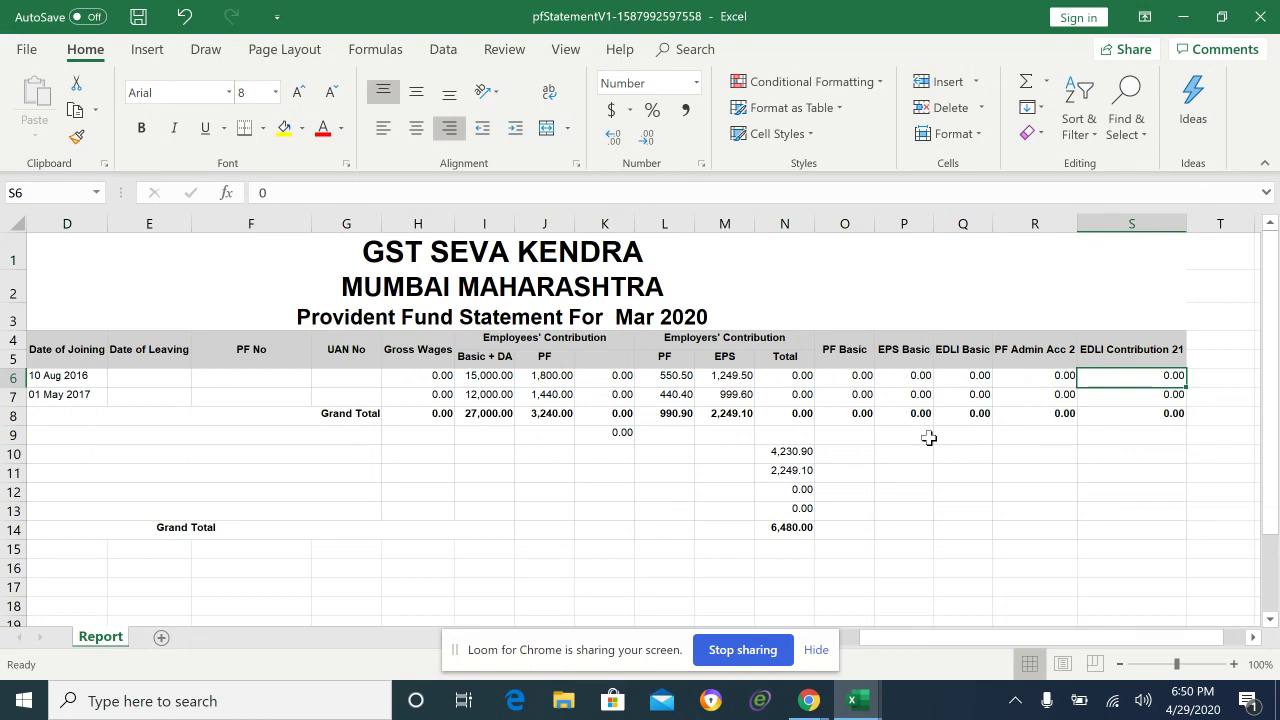
Review the first employee's Basic + DA in I6 and the employees' PF contribution column J
key("Left")
key("Left")
key("Left")
key("Left")
key("Left")
key("Left")
key("Left")
key("Left")
key("Left")
key("Left")
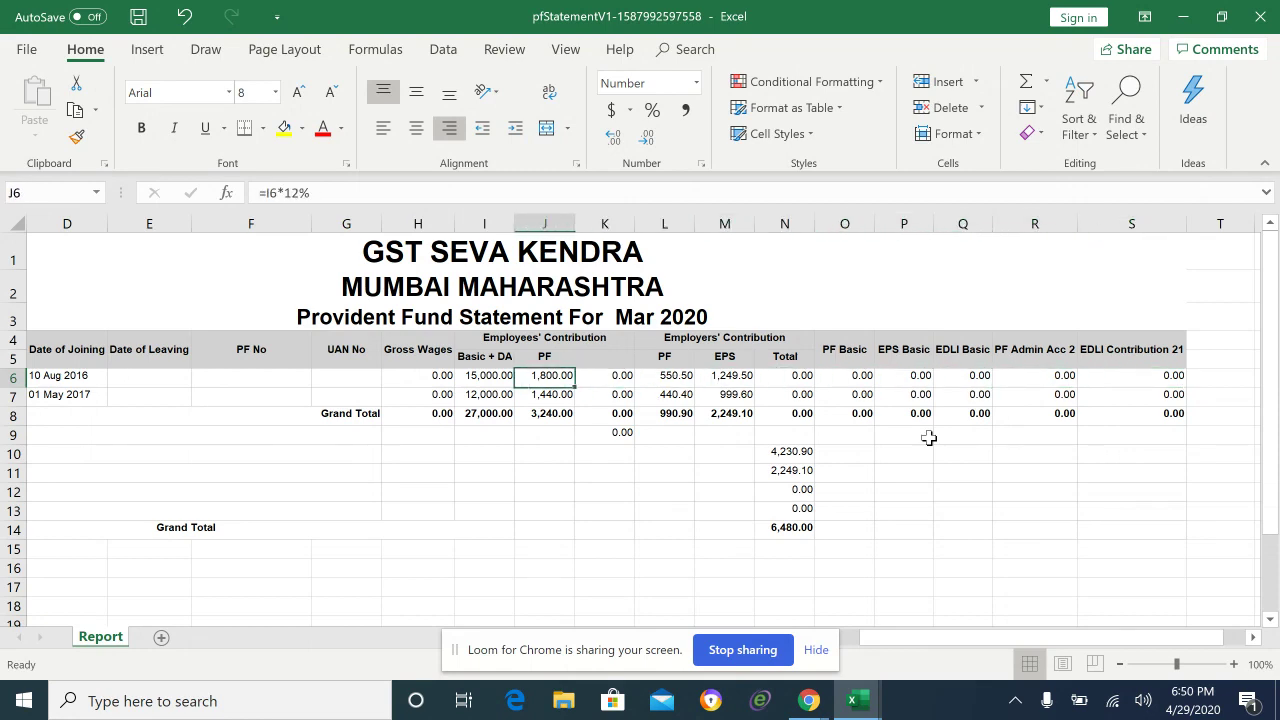
key("Down")
key("Down")
key("Up")
key("Up")
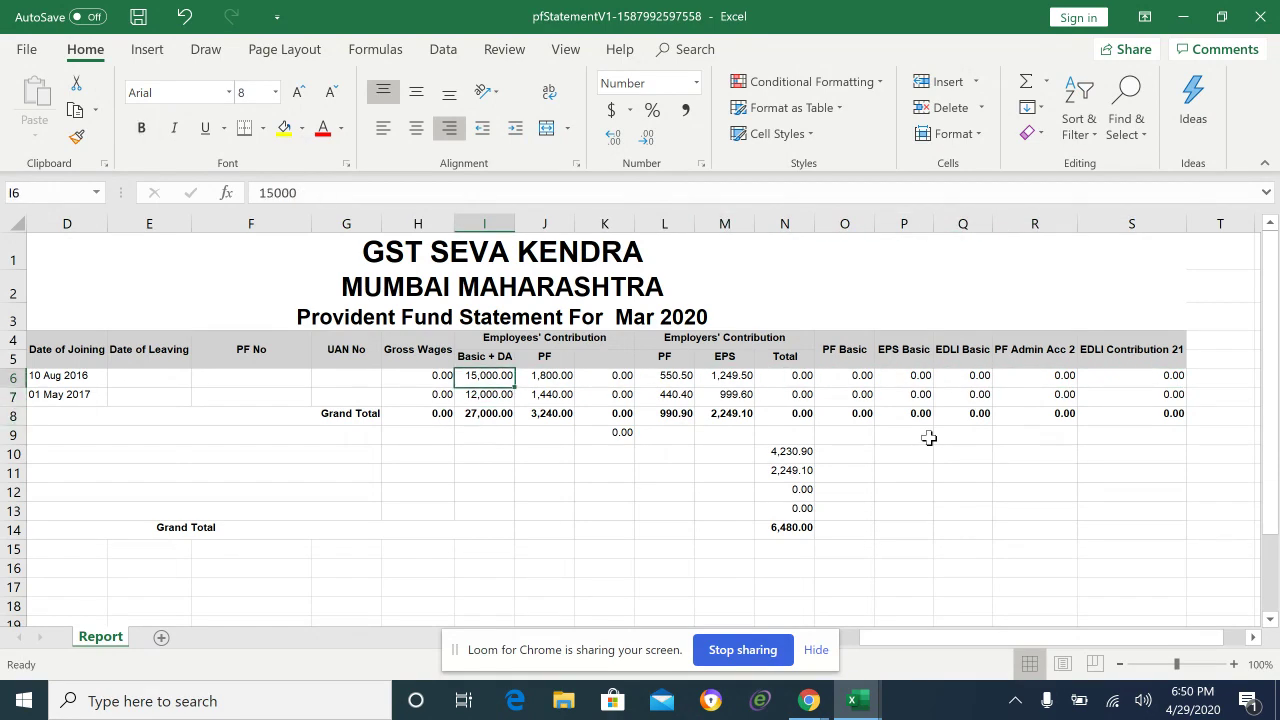
Examine the first employee's PF Admin Acc 2 and EDLI Contribution 21 cells, R6 and S6
key("Right")
key("Right")
key("Right")
key("Right")
key("Right")
key("Right")
key("Right")
key("Right")
key("Right")
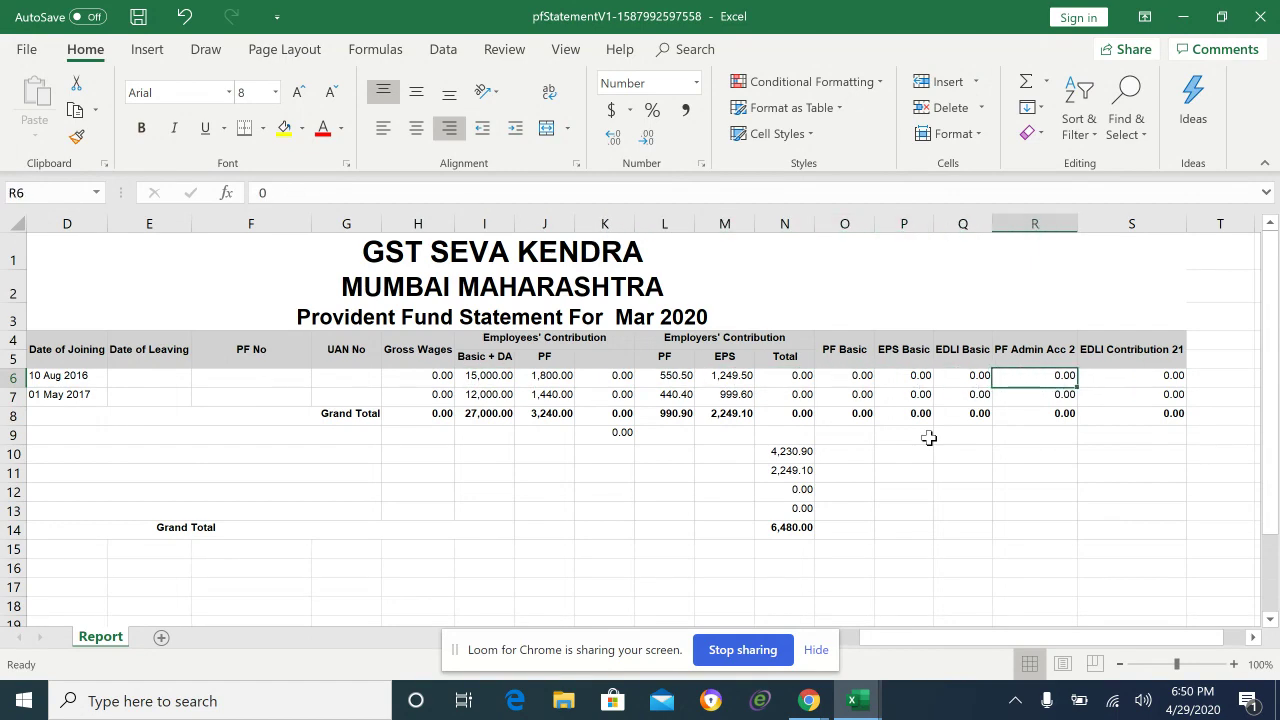
key("Right")
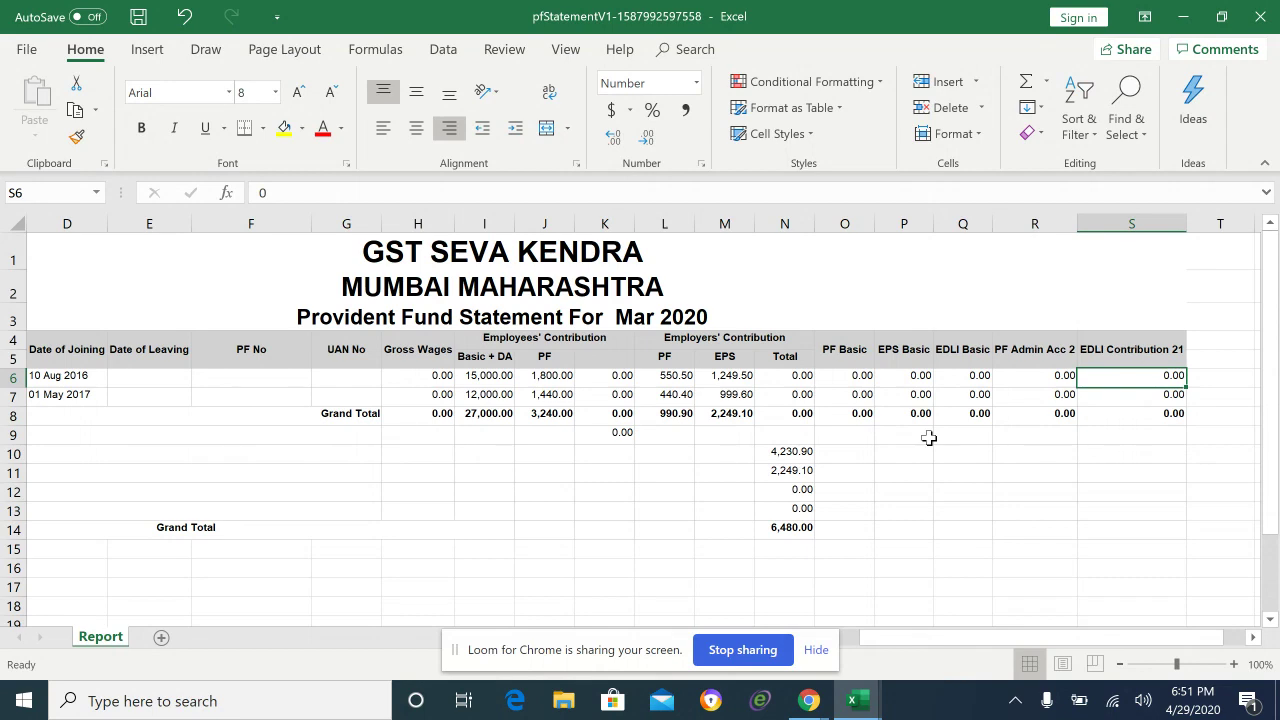
key("Left")
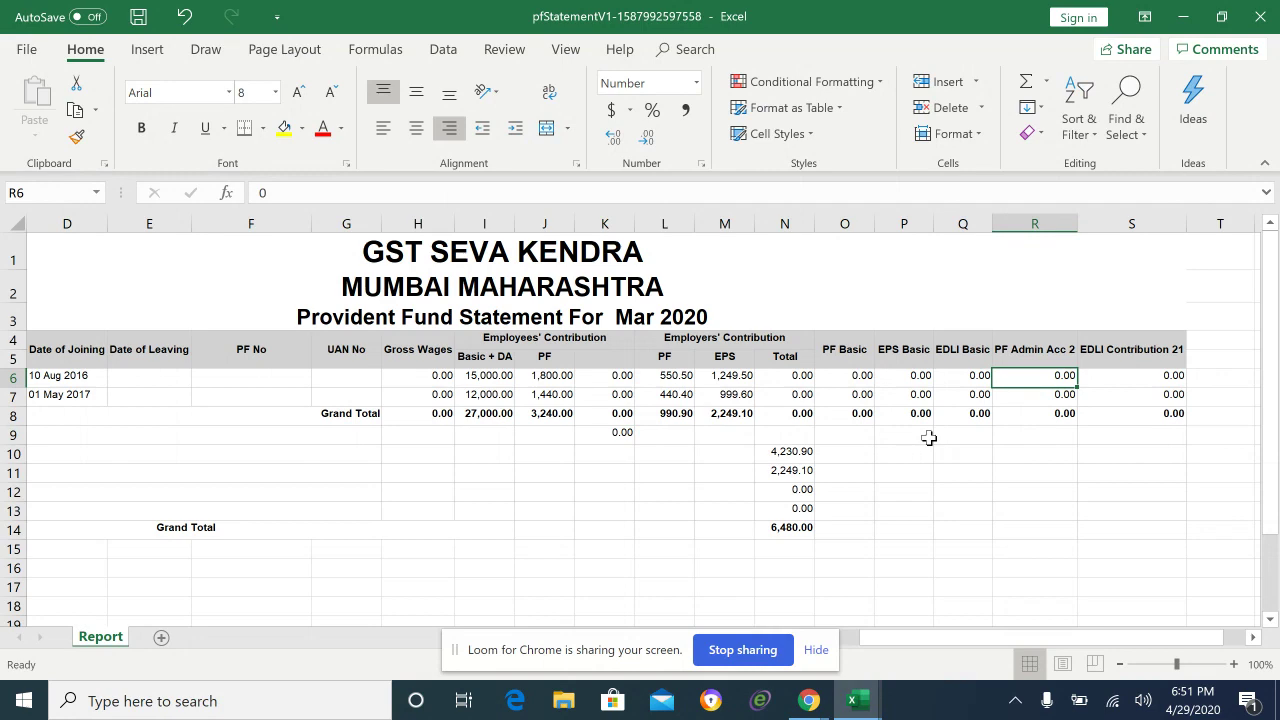
Calculate the first employee's PF Admin Acc 2 charge in R6 as 0.5% of Basic + DA with =I6*0.5%
key("Down")
key("Down")
key("Right")
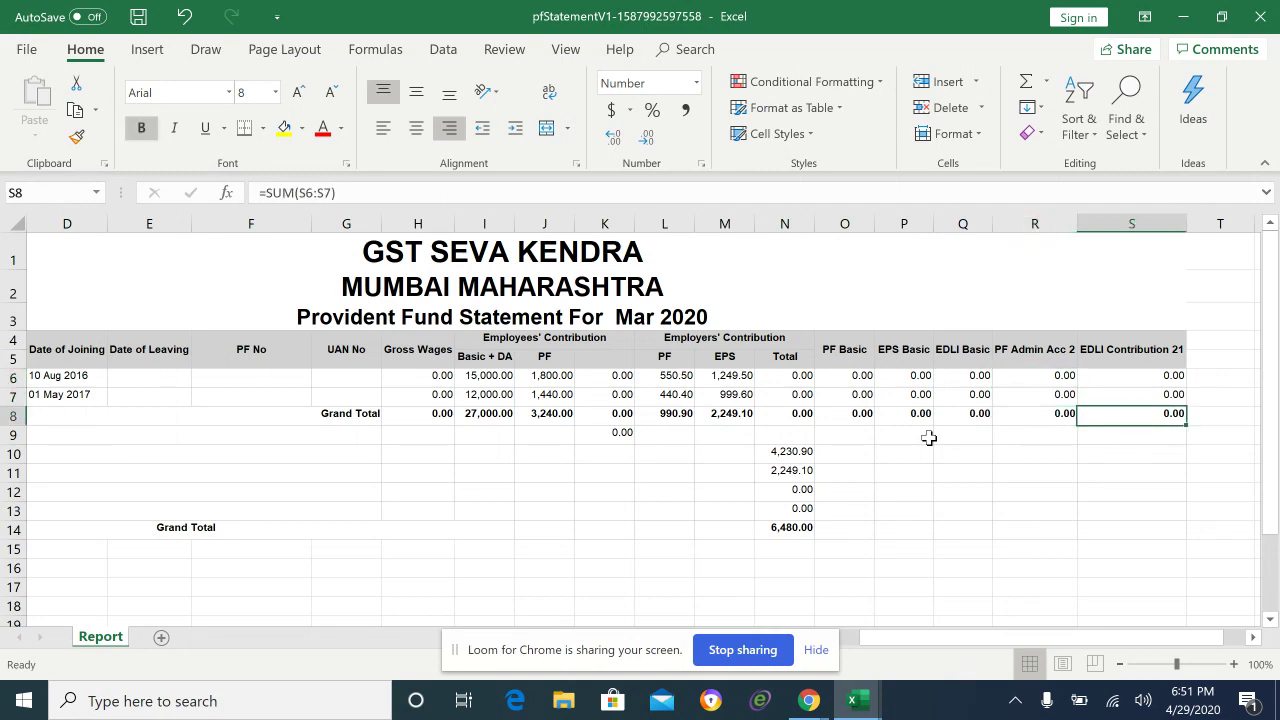
key("Up")
key("Up")
key("Left")
type("=")
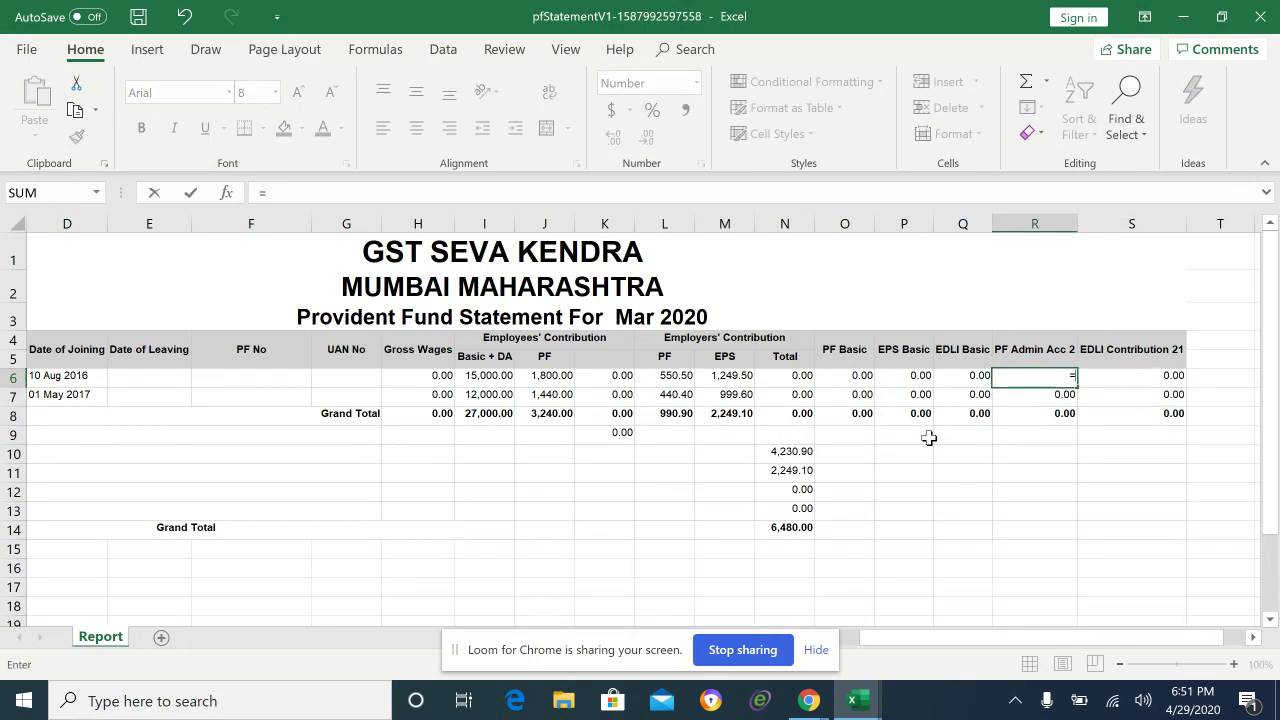
key("Left")
key("Left")
key("Left")
key("Left")
key("Left")
key("Left")
key("Left")
key("Left")
key("Left")
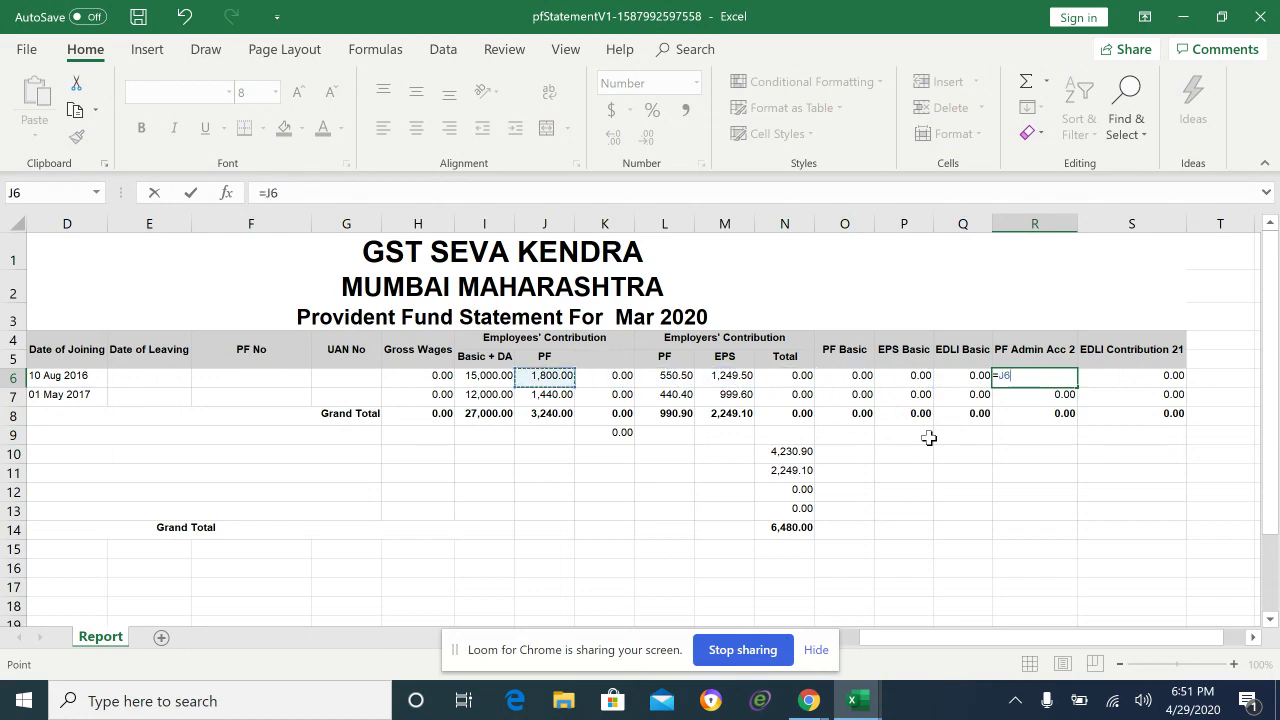
type("*")
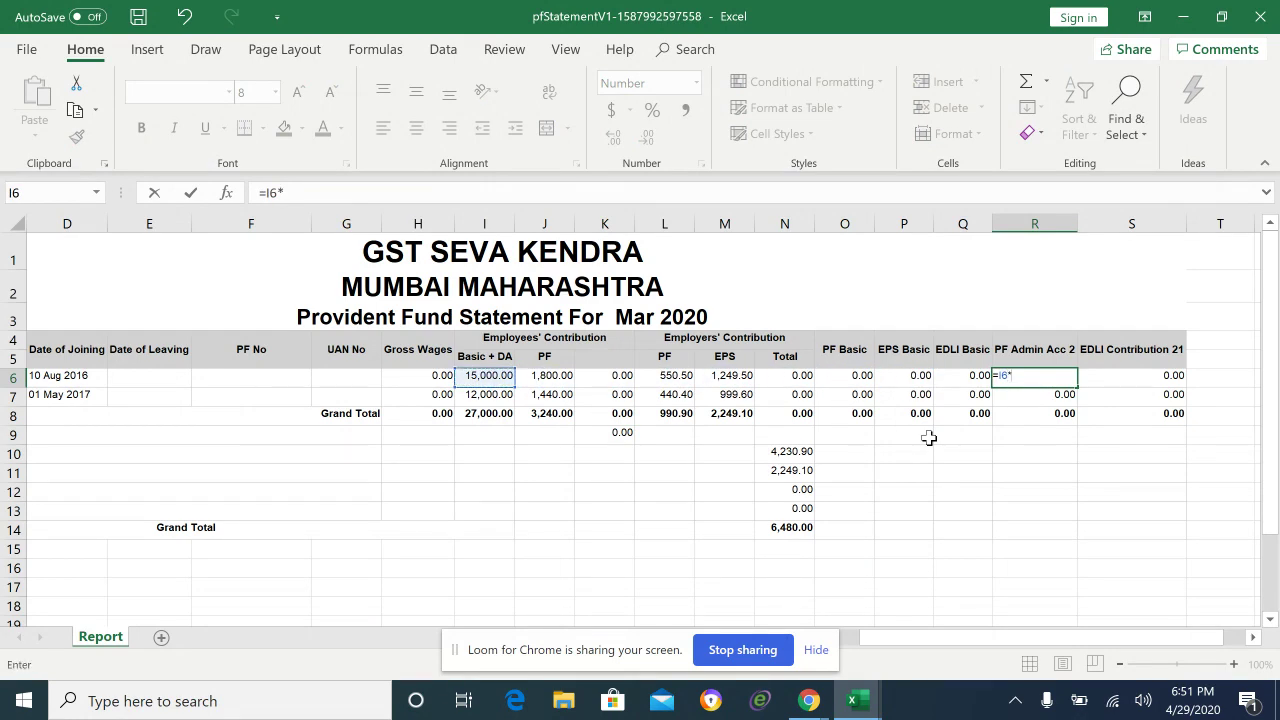
type("0.5")
key("Return")
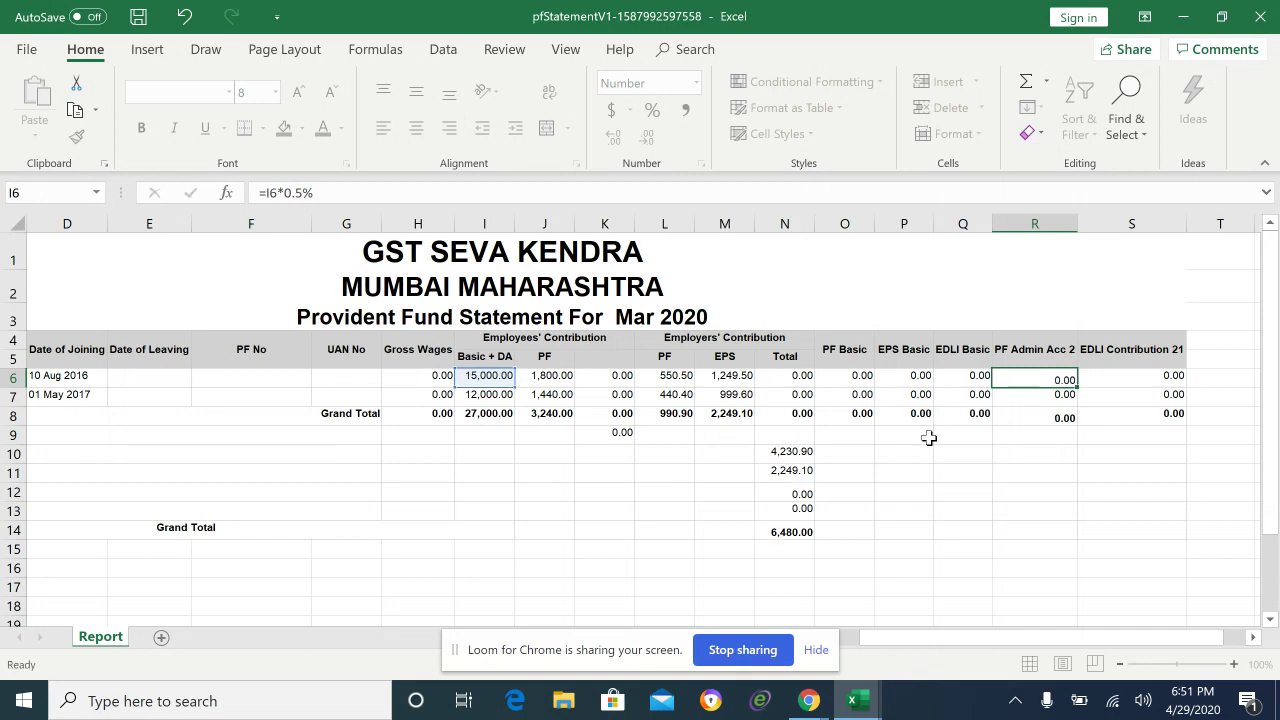
Copy the 0.5% PF admin formula from R6 to the second employee's R7 cell
key("Up")
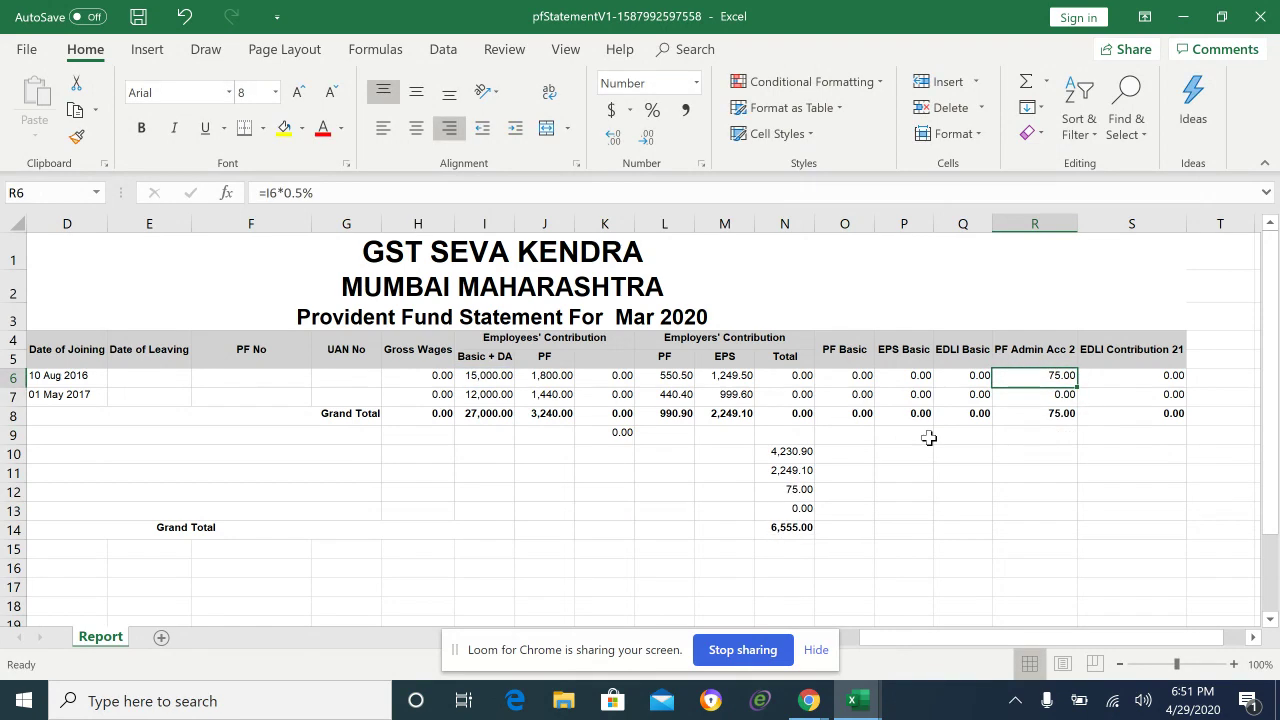
key("ctrl+c")
key("Down")
key("ctrl+v")
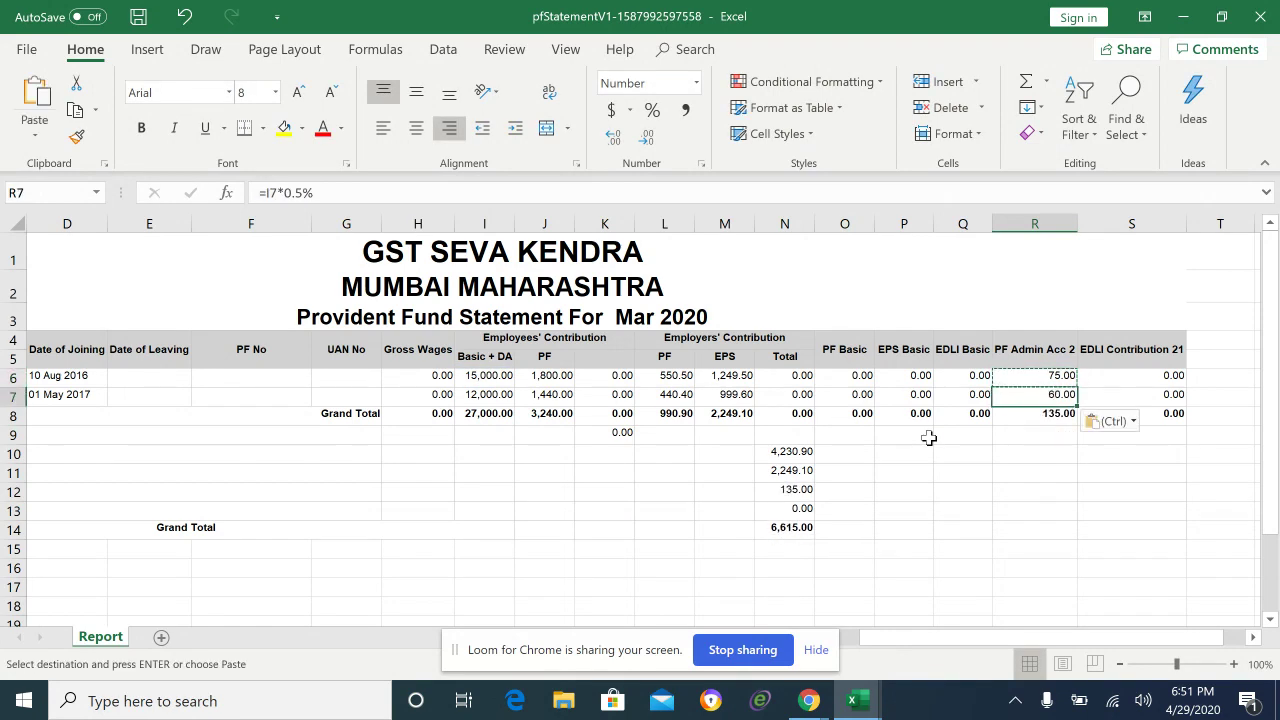
key("Escape")
Calculate the first employee's EDLI Contribution 21 in S6 as 0.5% of Basic + DA with =I6*0.5%
key("Right")
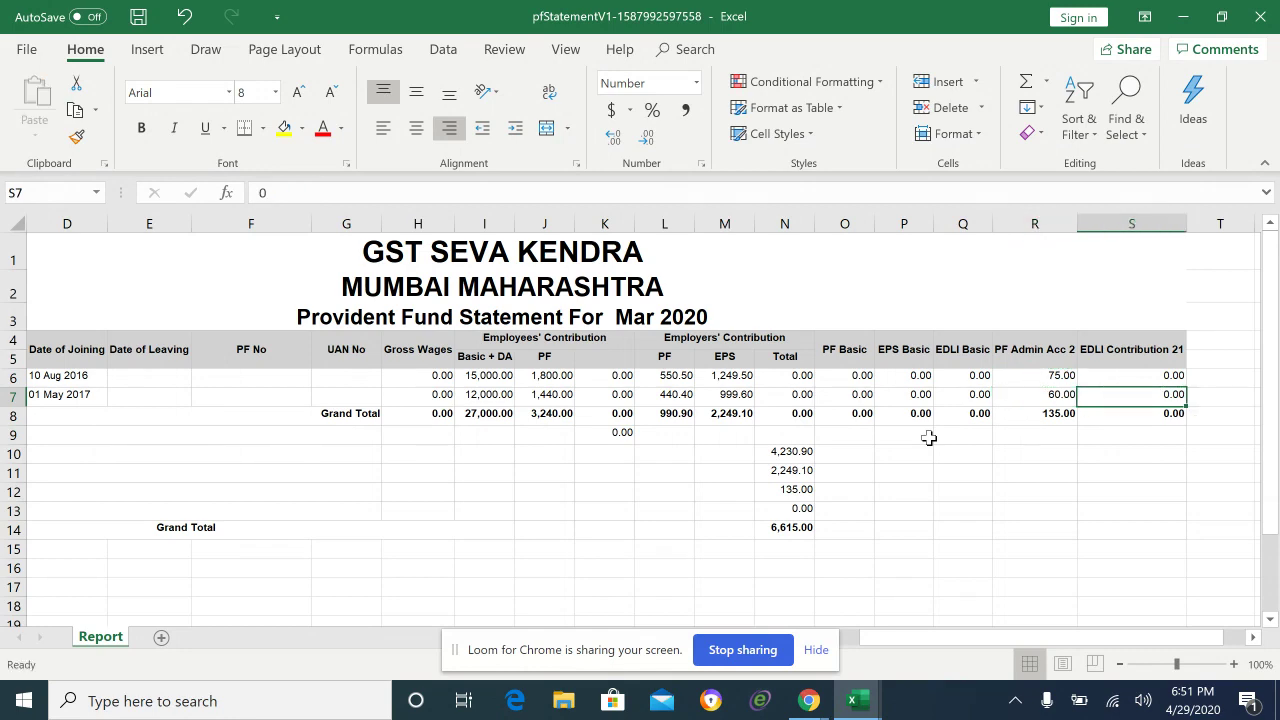
key("Up")
type("=")
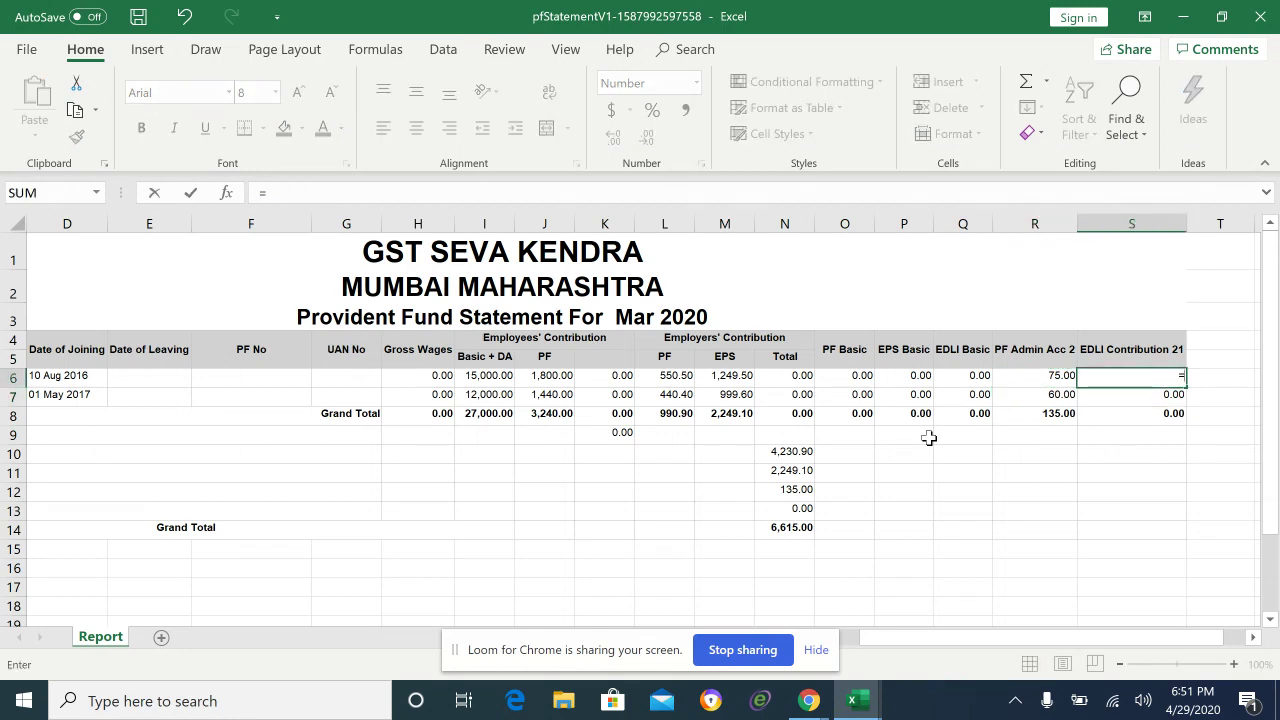
key("Left")
key("Left")
key("Left")
key("Left")
key("Left")
key("Left")
key("Left")
key("Left")
key("Left")
key("Left")
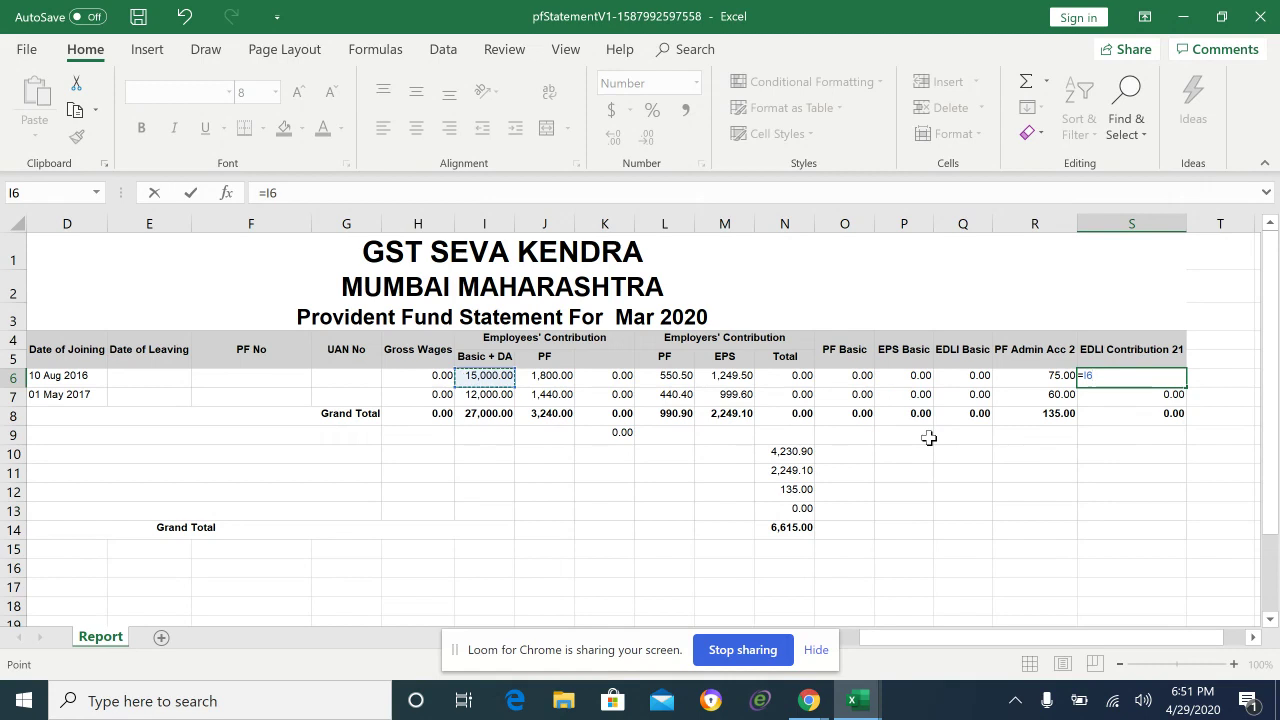
type("*0.5%")
key("ctrl+Return")
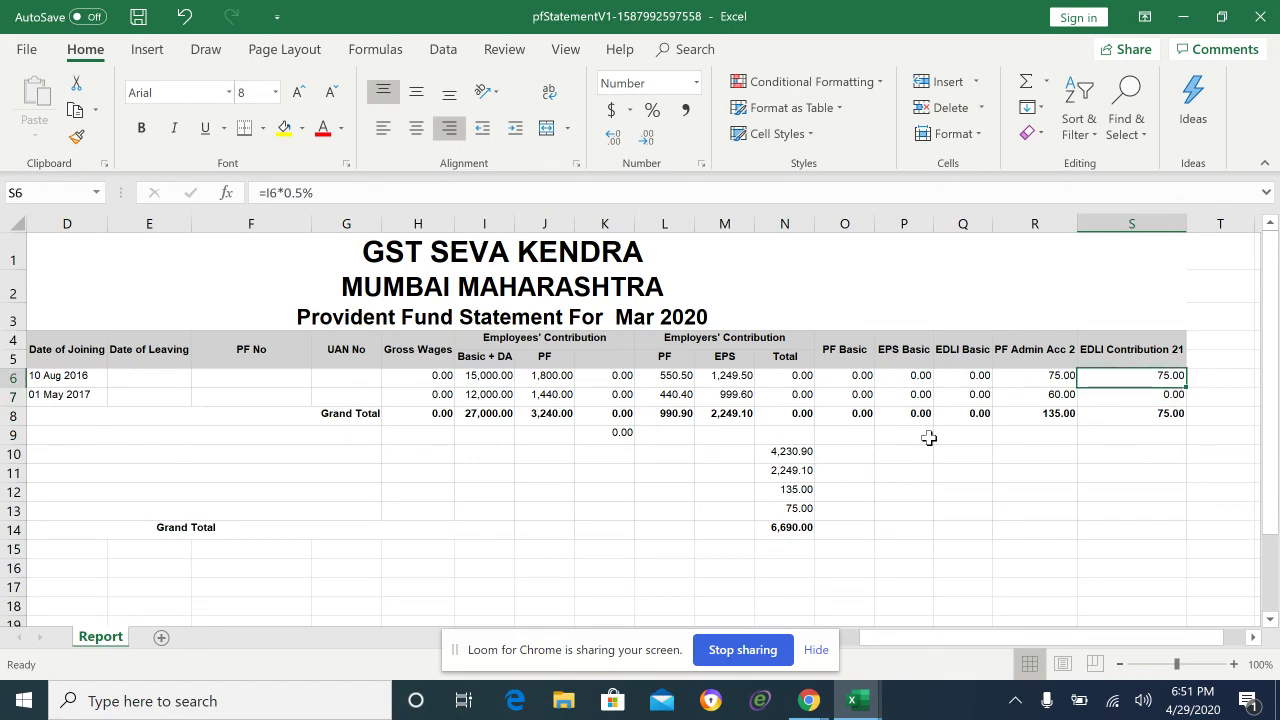
Copy the 0.5% EDLI formula from S6 to the second employee's S7 cell
key("ctrl+c")
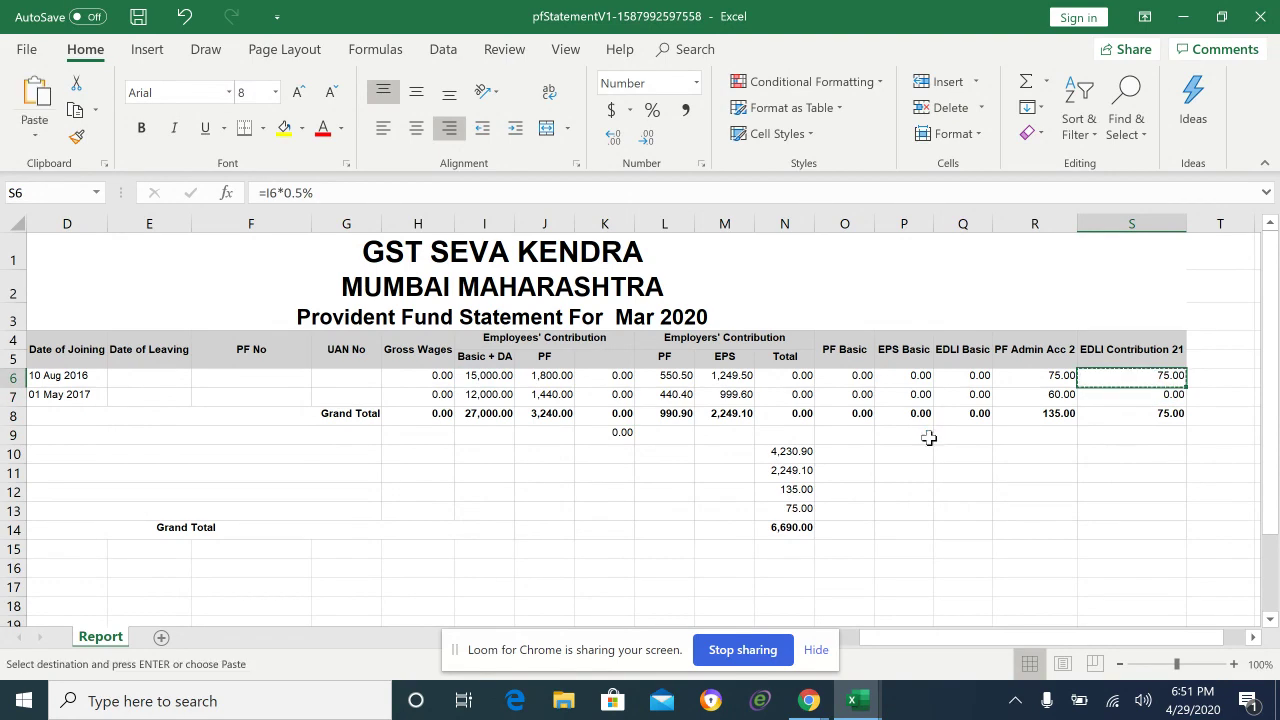
key("Down")
key("ctrl+v")
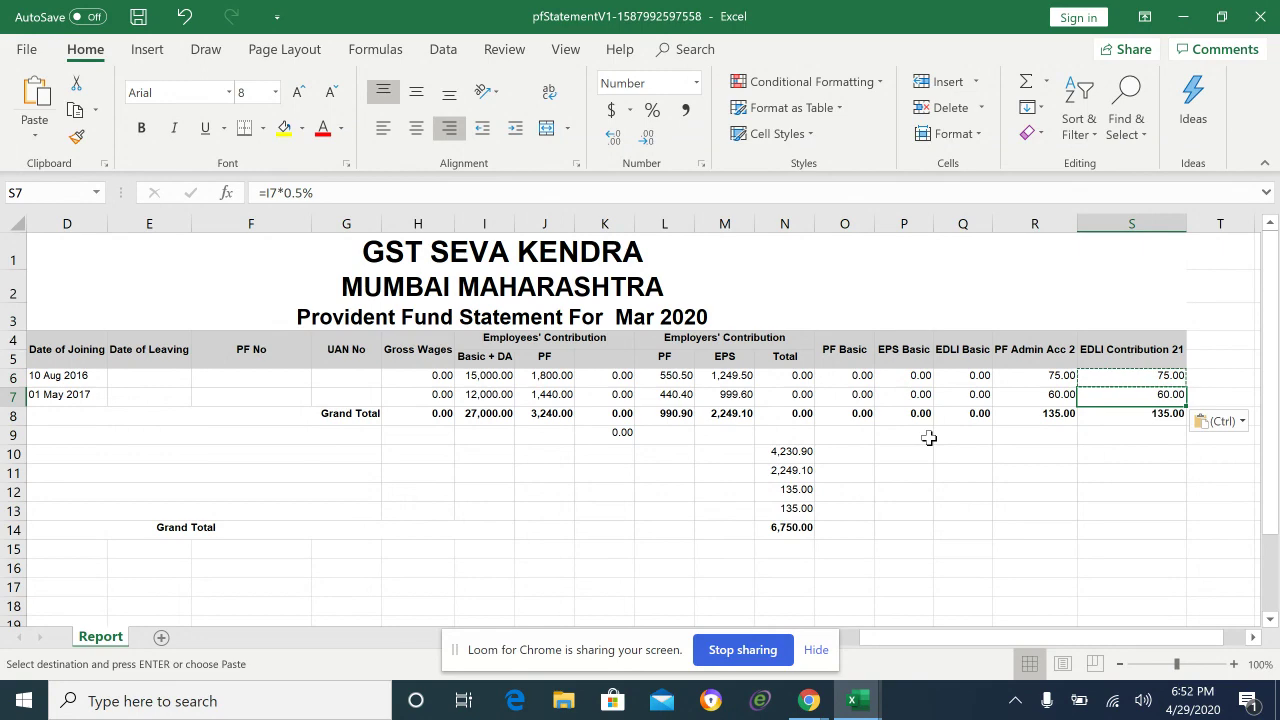
key("Escape")
Review the employers' contribution columns and the Grand Total formulas for employer EPS and PF in row 8
key("Down")
key("Down")
key("Left")
key("Left")
key("Left")
key("Left")
key("Left")
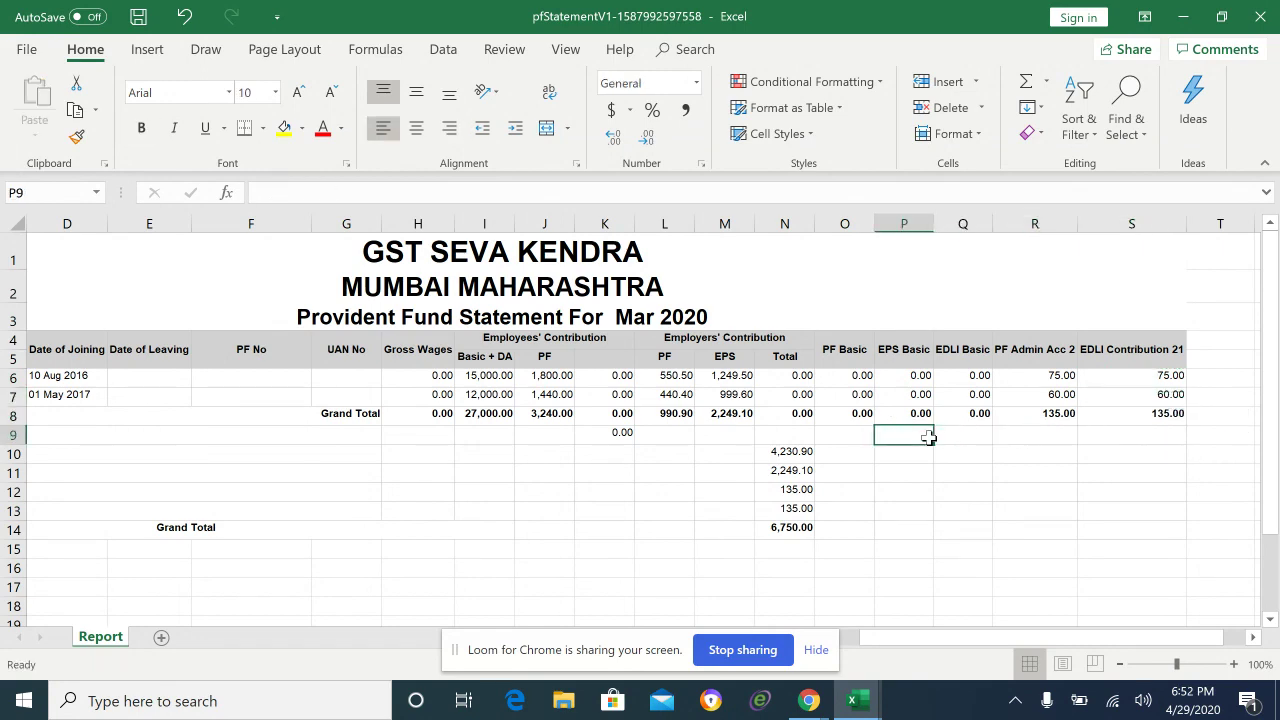
key("Left")
key("Up")
key("Up")
key("Up")
key("Up")
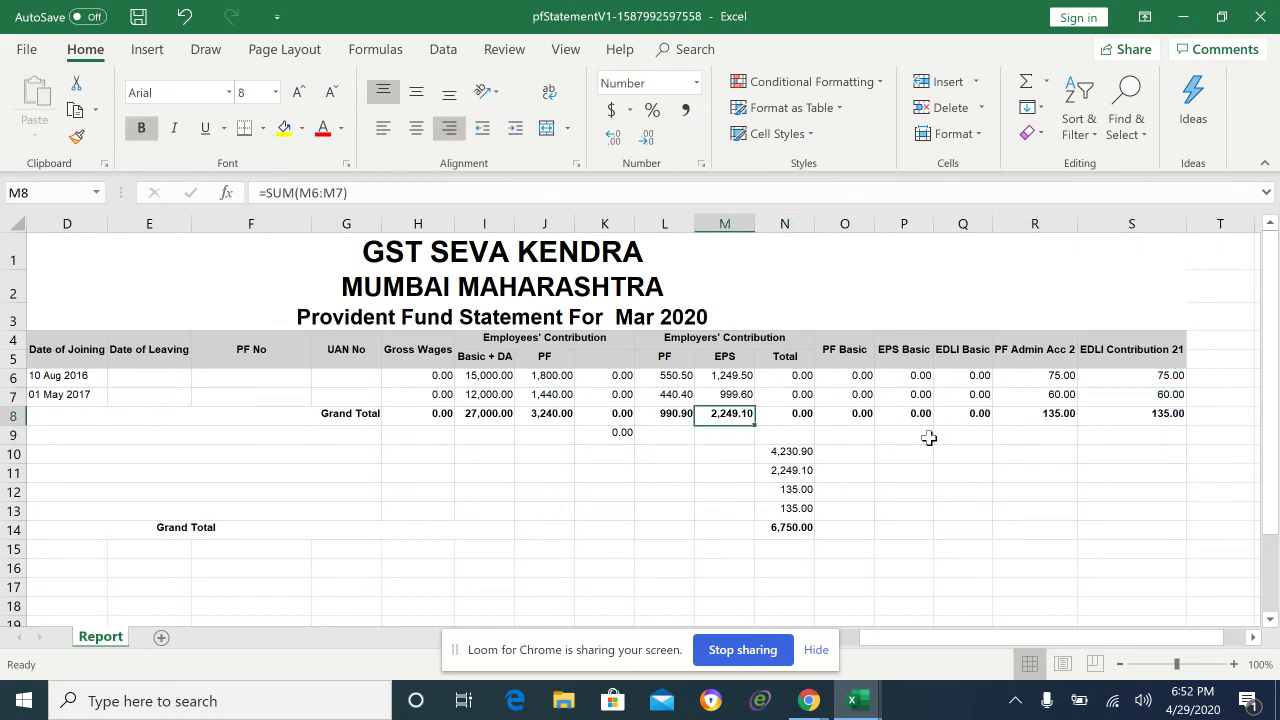
key("Left")
key("Down")
key("Down")
key("Down")
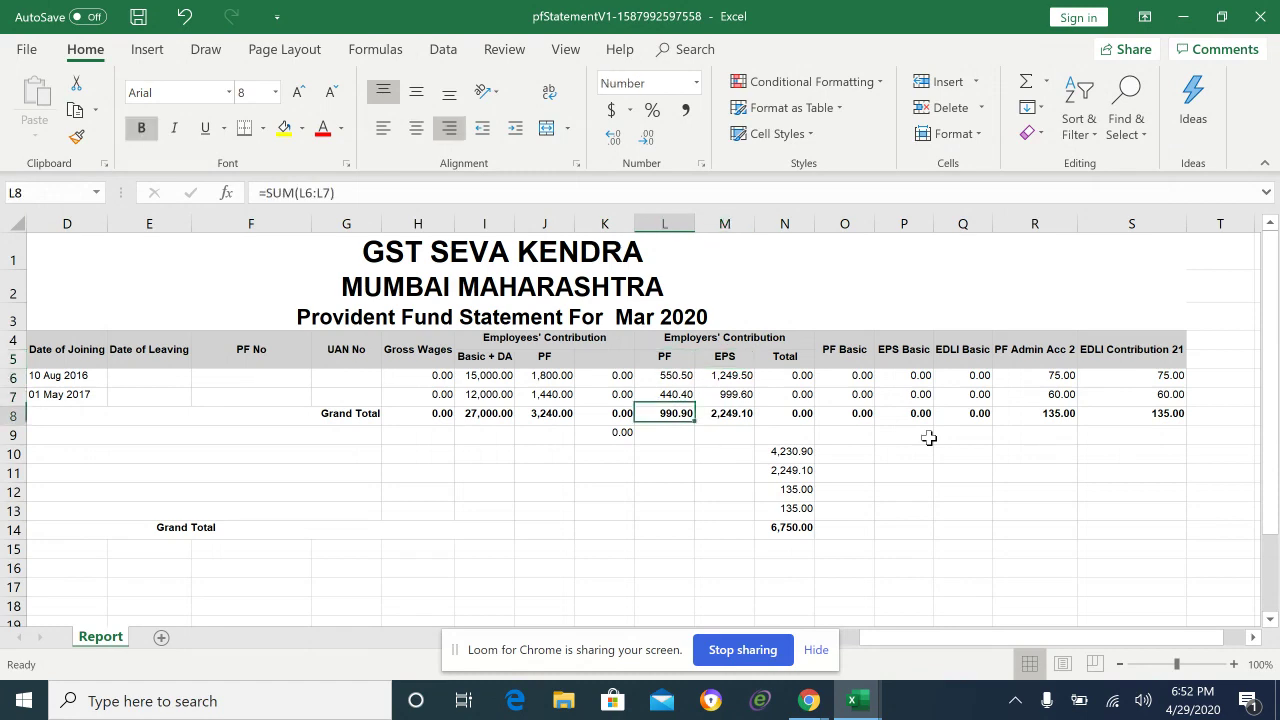
Review the Account No 1 EPF row of the account-wise summary below the employee table
key("Down")
key("Down")
key("Left")
key("Left")
key("ctrl+Left")
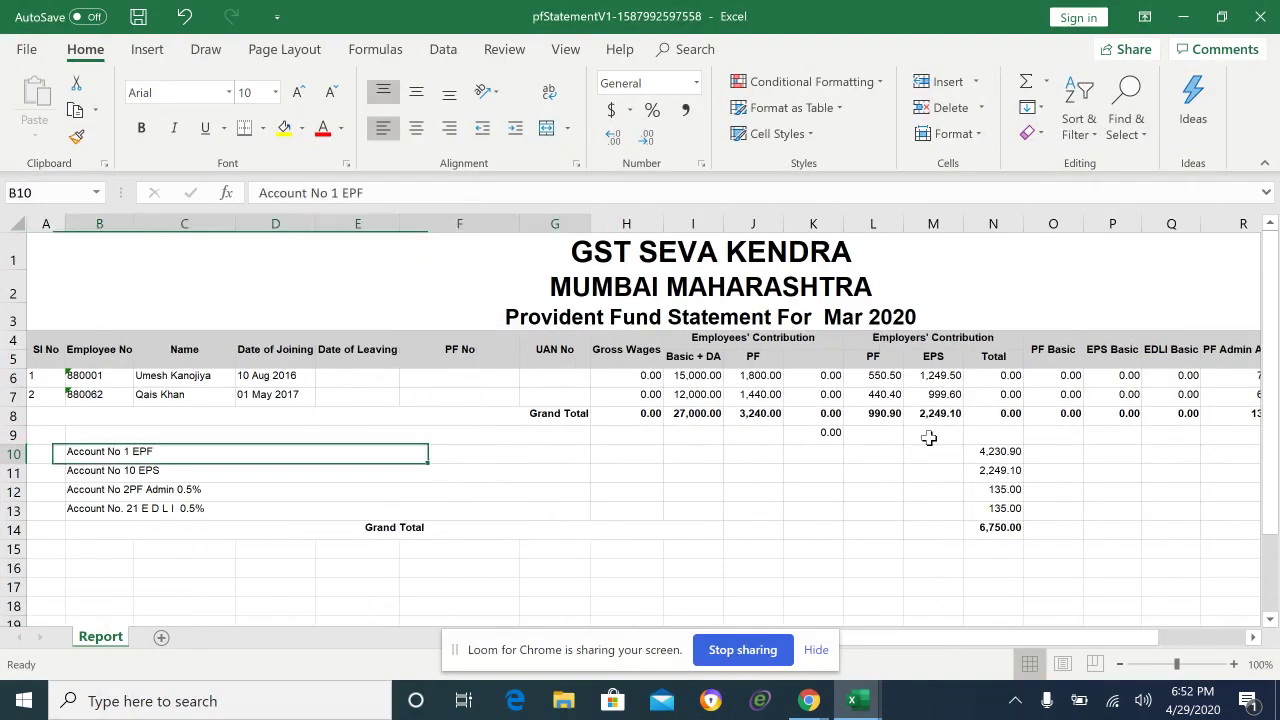
key("Left")
key("Right")
key("Down")
key("Down")
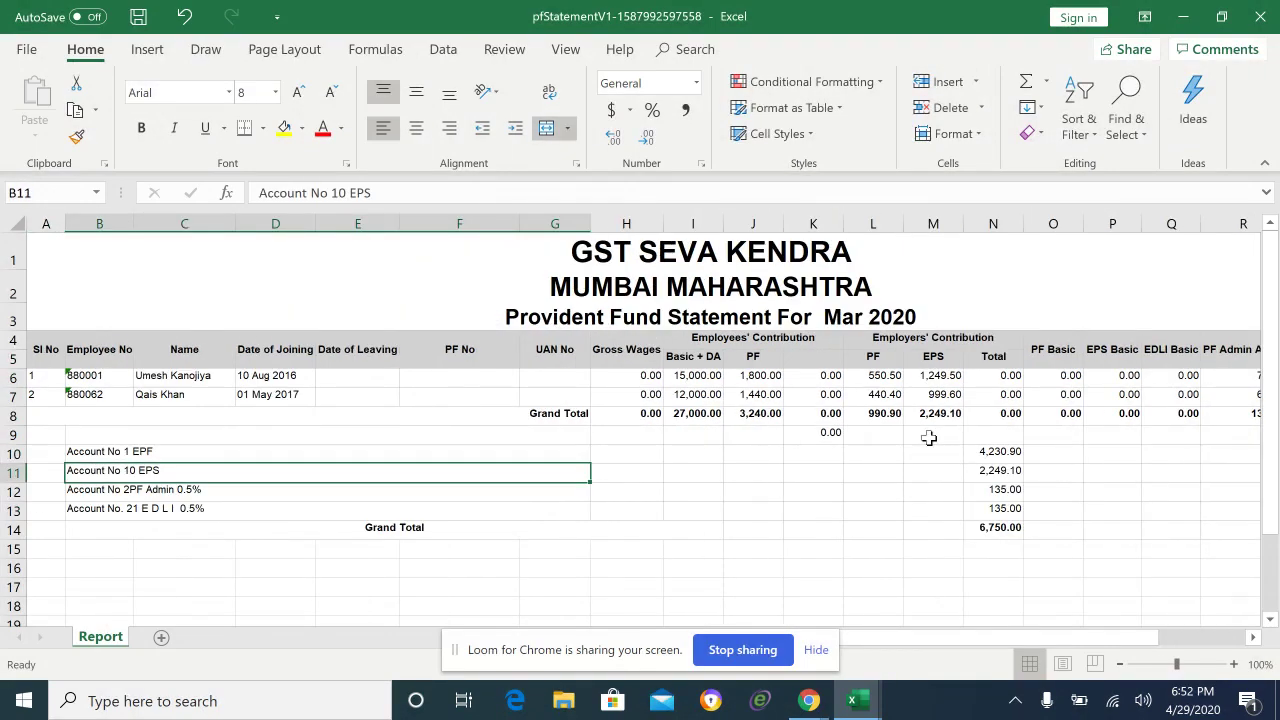
key("Up")
key("Up")
key("Down")
key("Up")
key("Right")
key("Right")
key("Right")
key("Right")
key("Right")
key("Right")
key("Right")
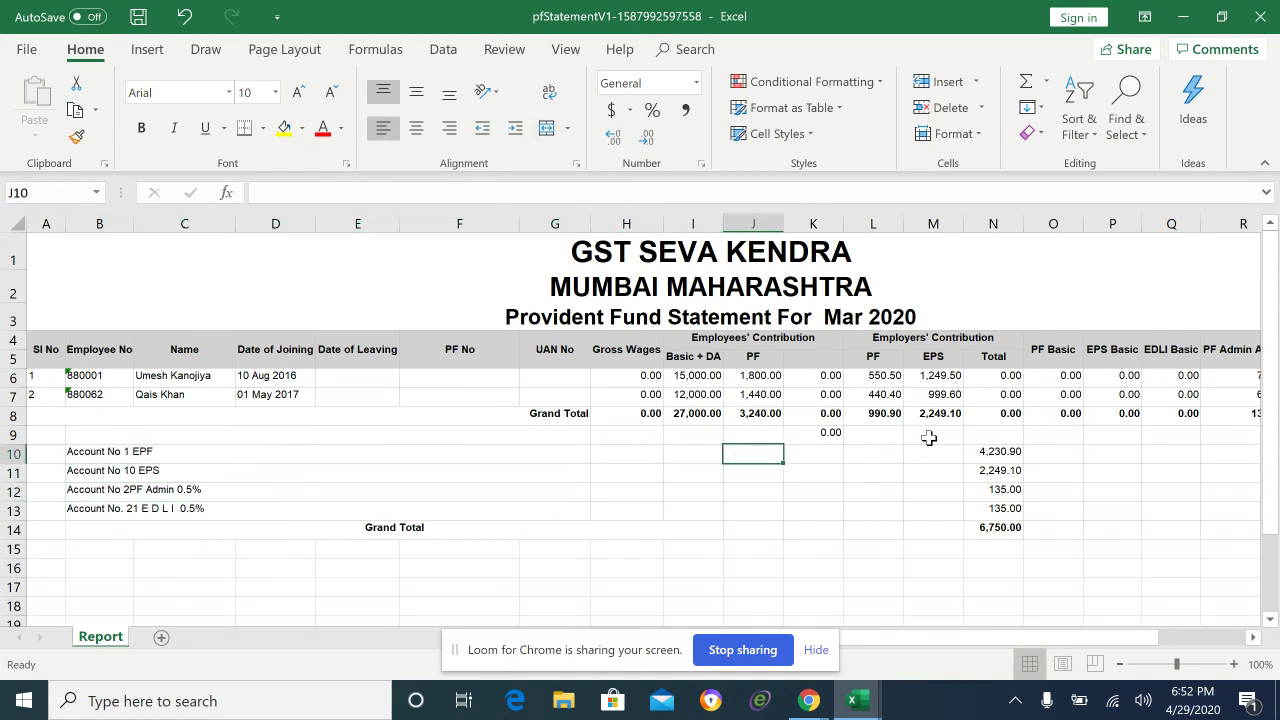
key("Left")
key("Left")
key("Left")
key("Left")
key("Left")
key("Left")
key("Left")
key("Left")
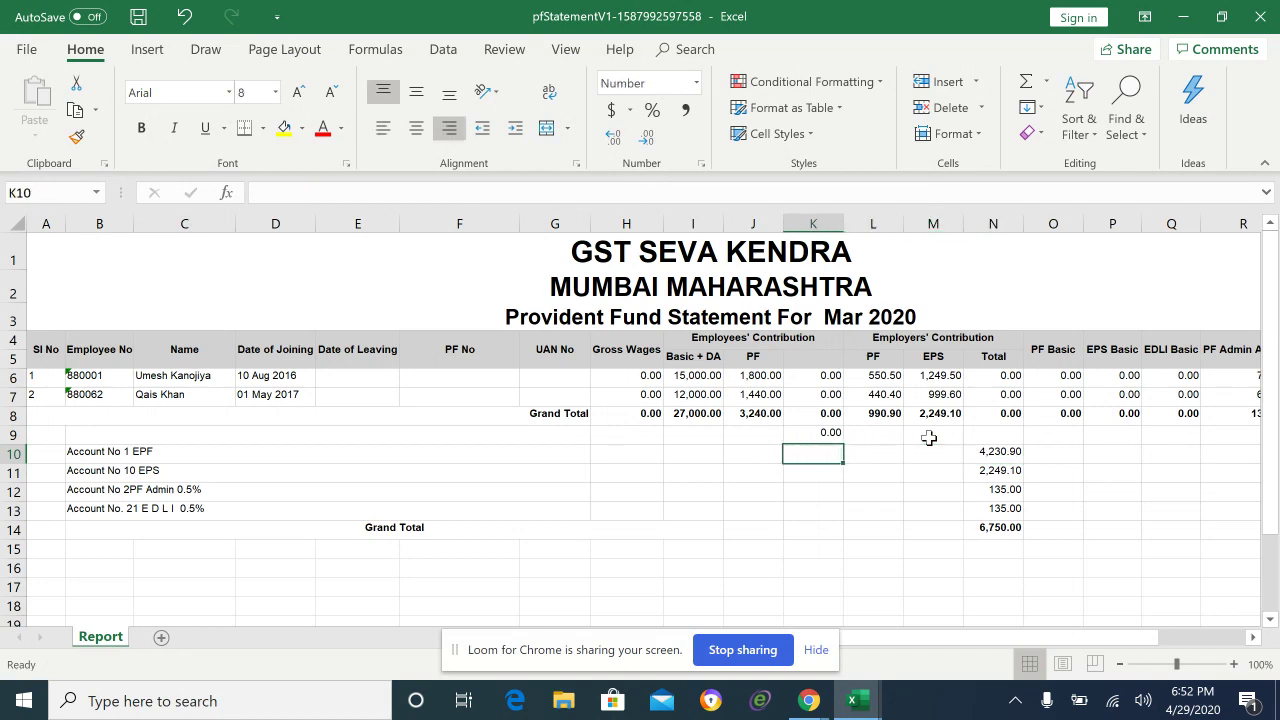
Review the Account No 10 EPS line in row 11 of the account-wise summary
key("Down")
key("Right")
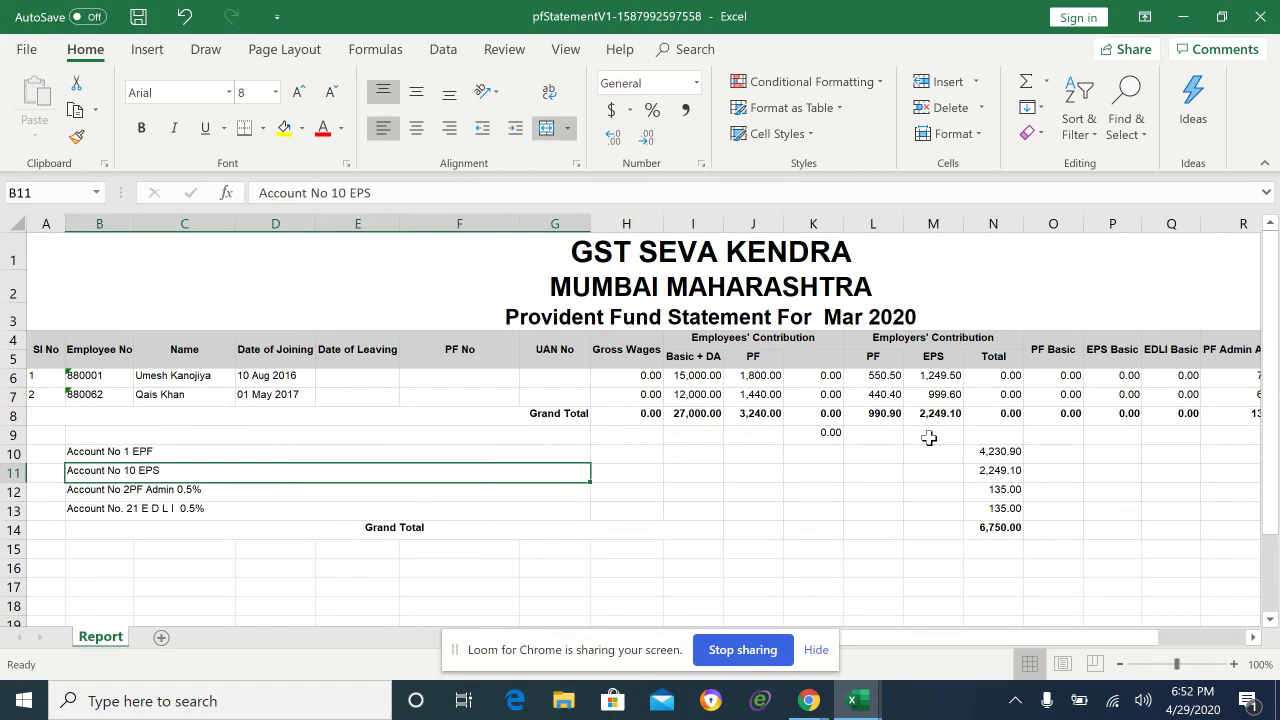
key("Right")
key("Right")
key("Right")
key("Right")
key("Right")
key("Right")
key("Right")
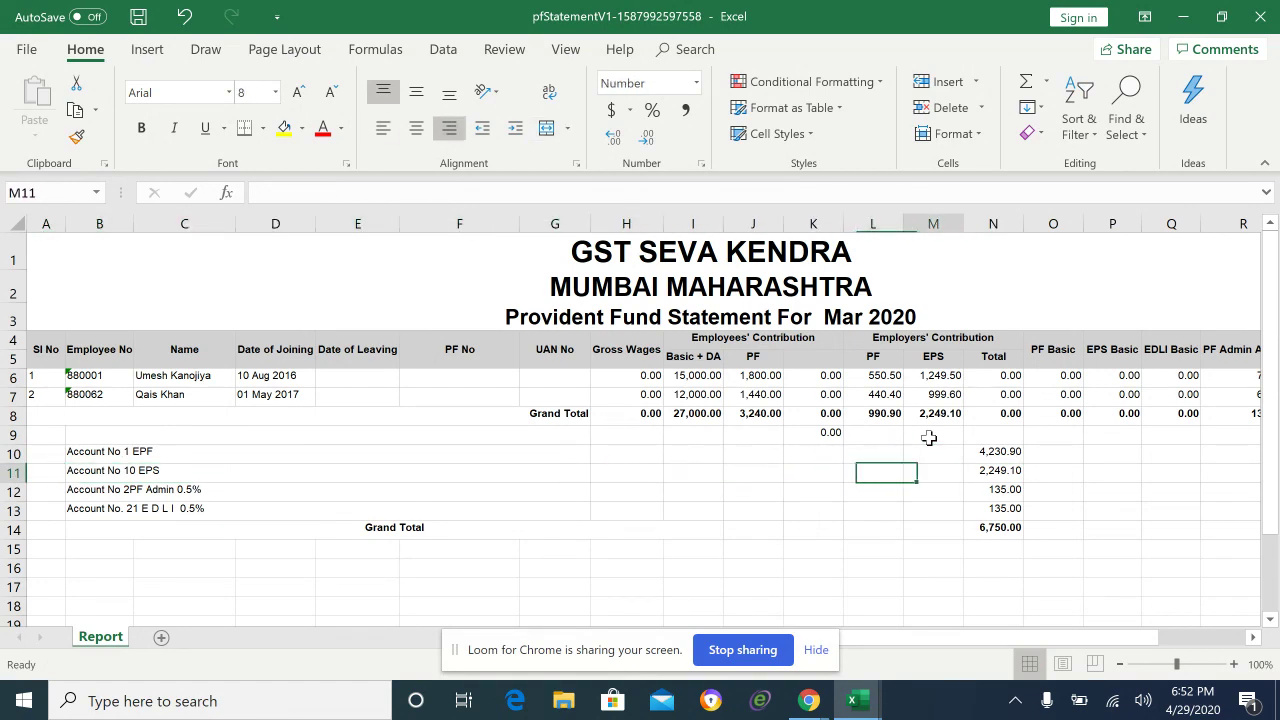
key("Left")
key("Left")
key("Left")
key("Left")
key("Left")
key("Left")
key("Left")
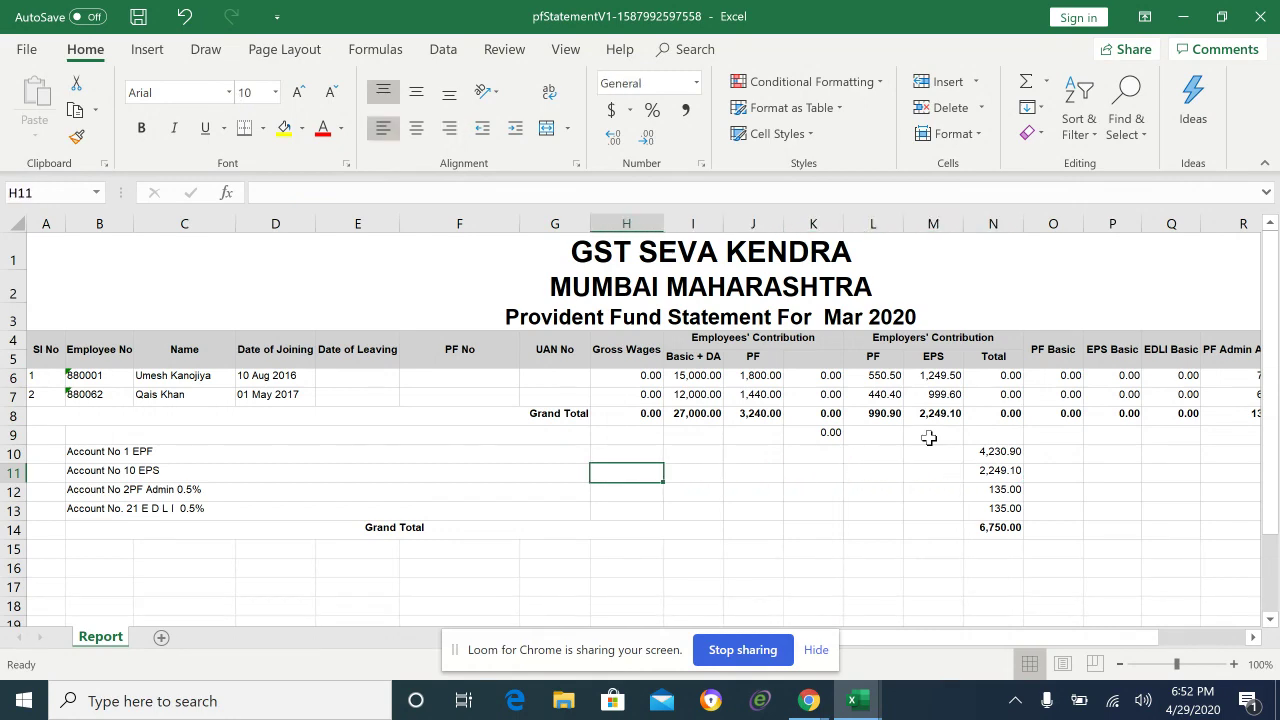
Review the PF Admin 0.5% and Account No. 21 EDLI 0.5% lines in rows 12 and 13
key("Down")
key("Right")
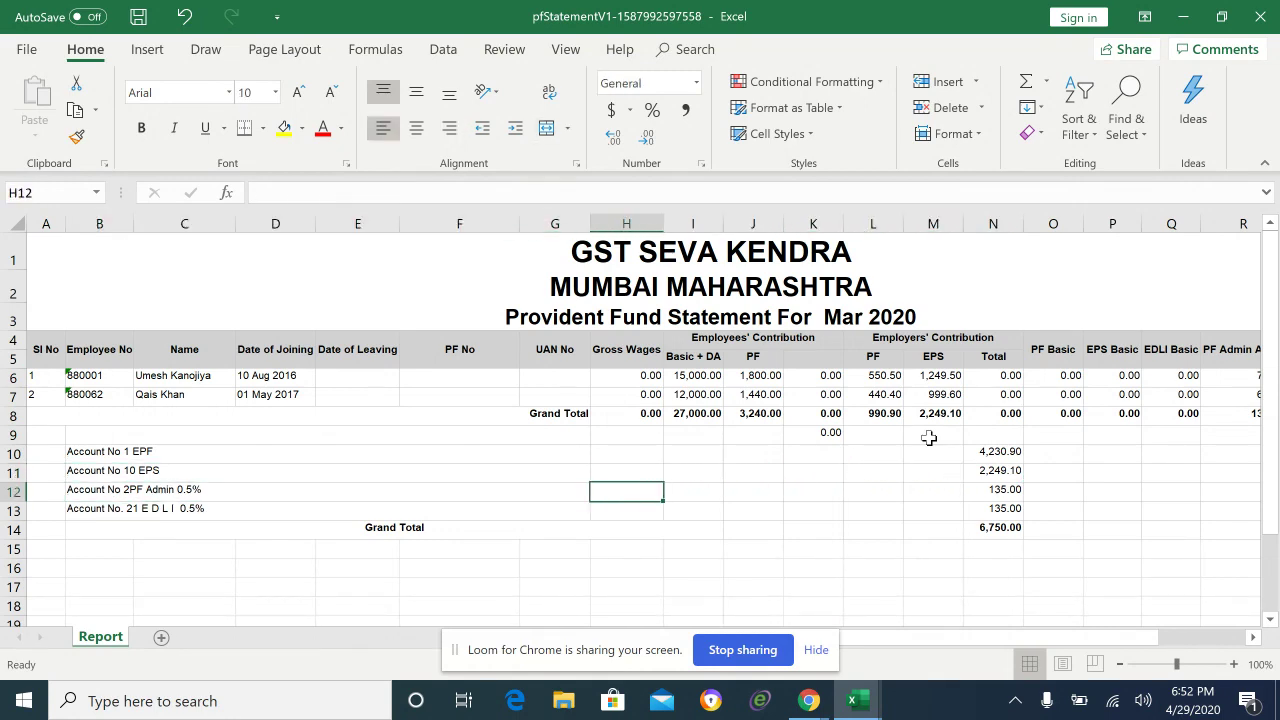
key("Right")
key("Right")
key("Left")
key("Down")
key("Left")
key("Left")
key("Left")
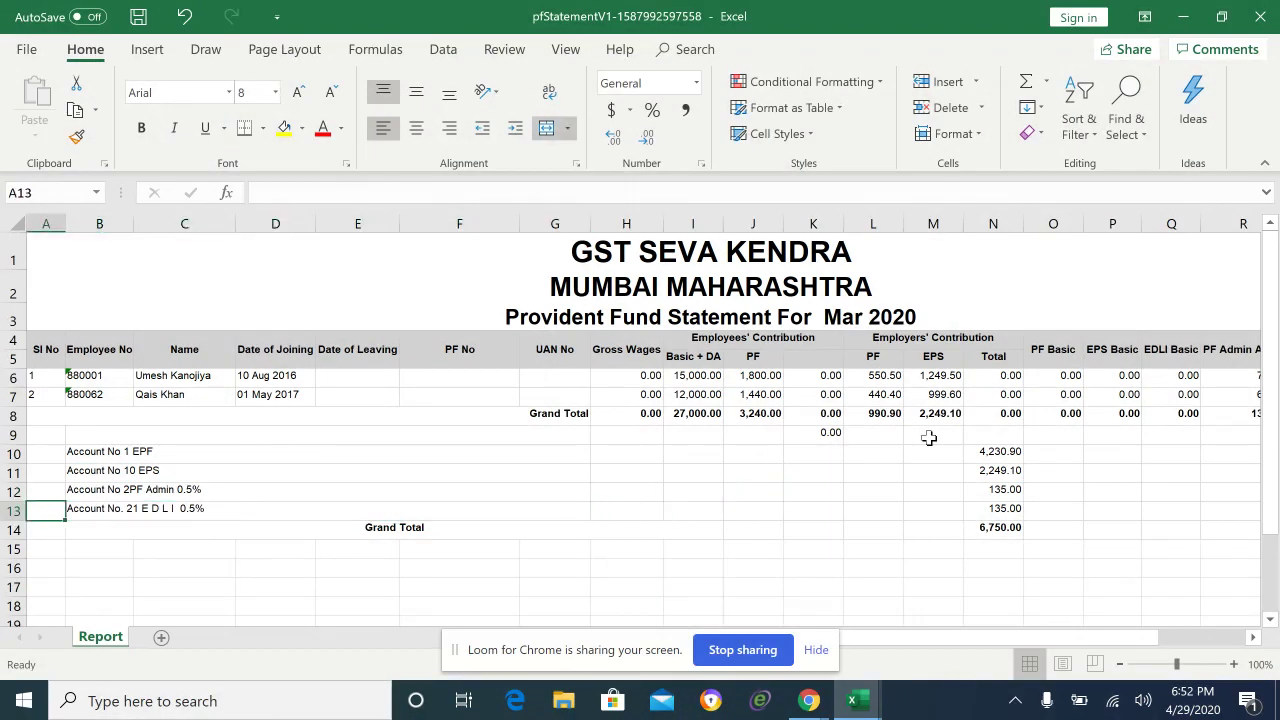
key("Right")
key("Right")
key("Right")
key("Right")
key("Right")
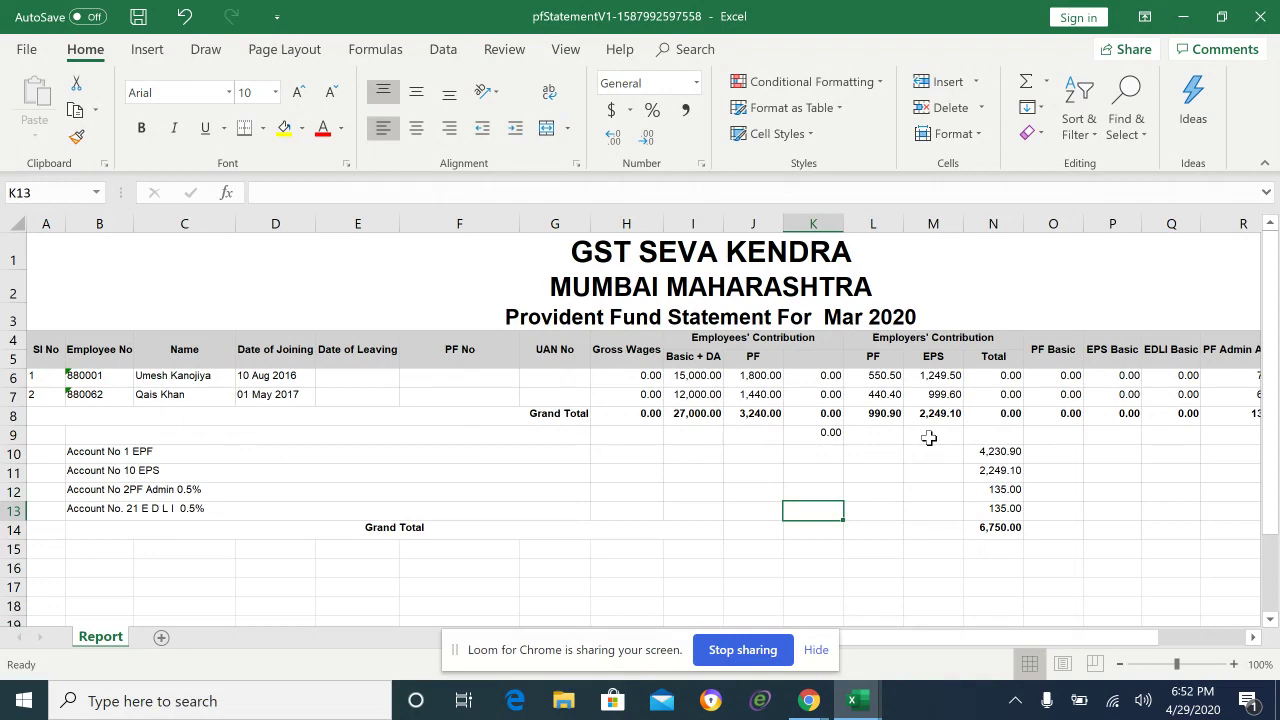
key("Left")
key("Left")
key("Left")
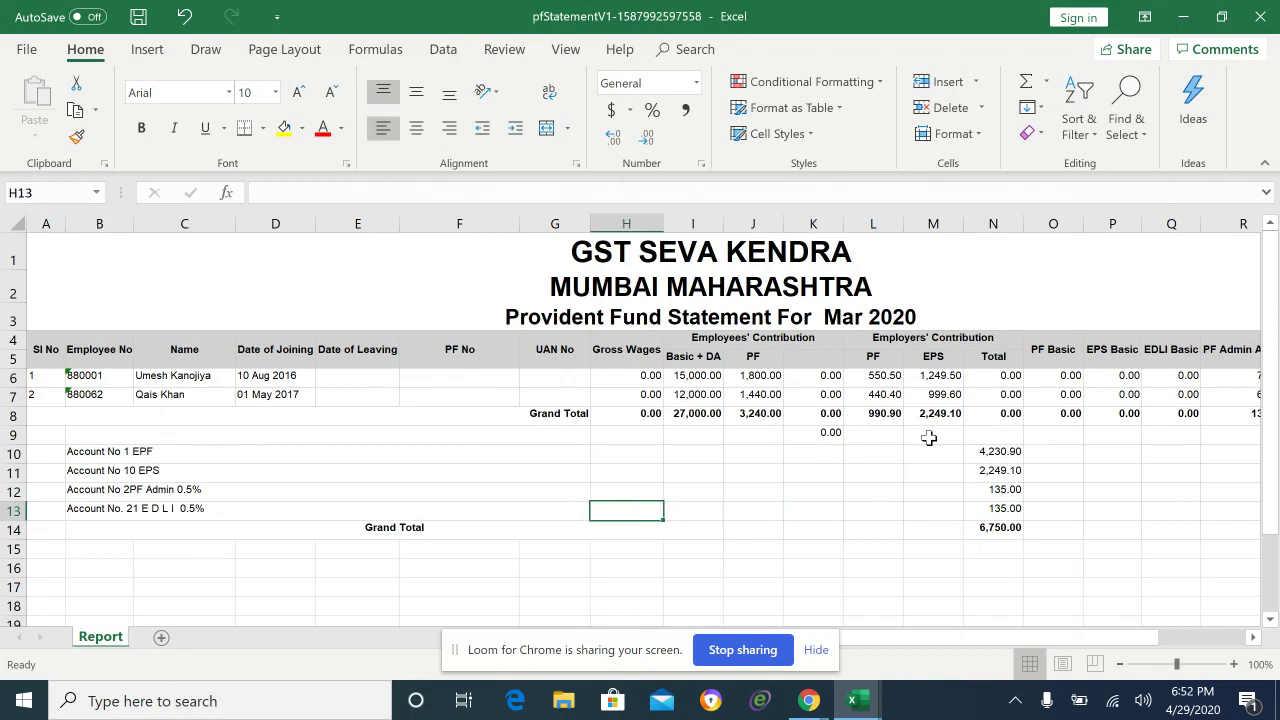
key("Left")
key("Left")
key("Right")
key("Up")
key("Up")
key("Up")
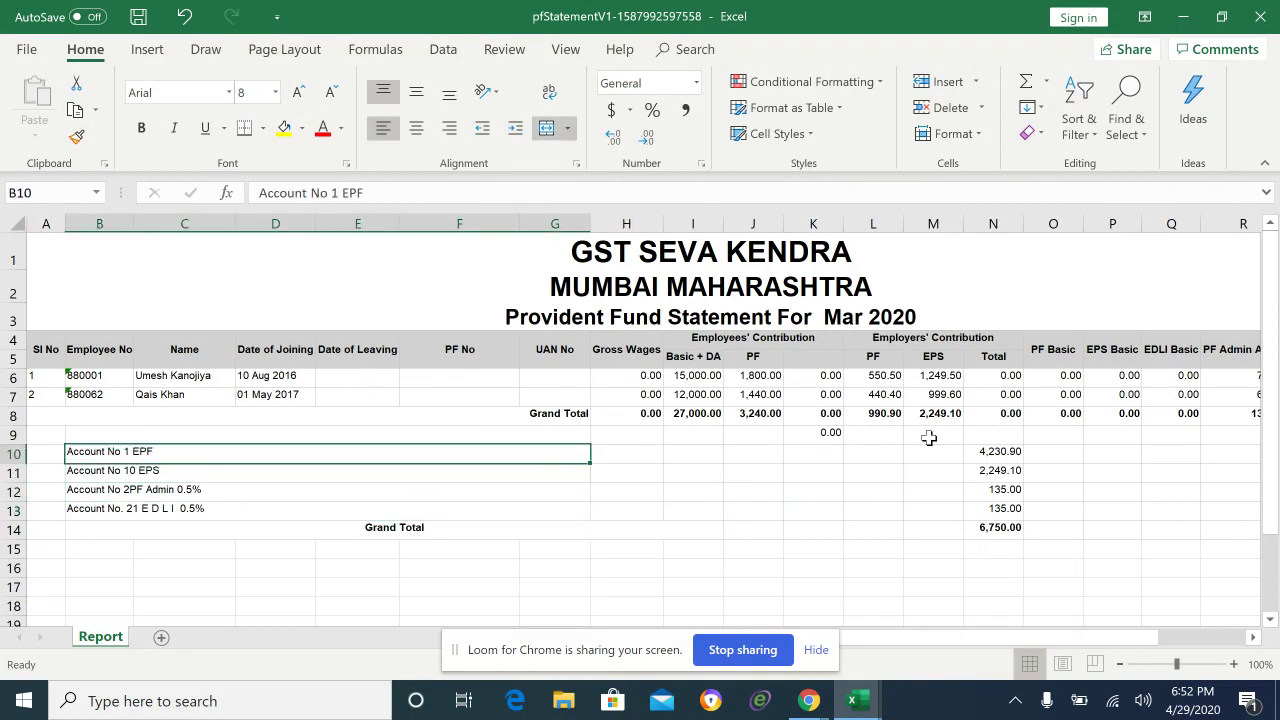
Inspect the cell references in the Account No 1 EPF and Account No 10 EPS formulas in N10 and N11
key("Right")
key("Right")
key("Right")
key("Right")
key("Left")
key("Left")
key("Left")
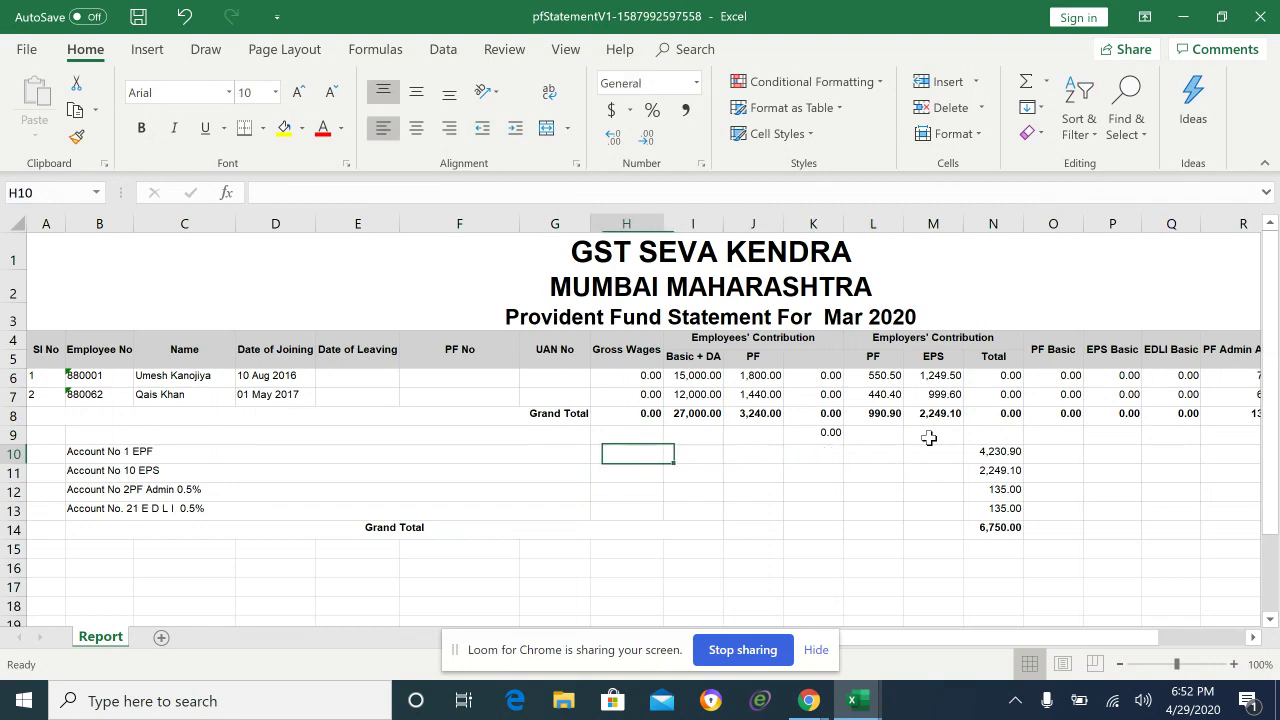
key("Left")
key("Left")
key("Right")
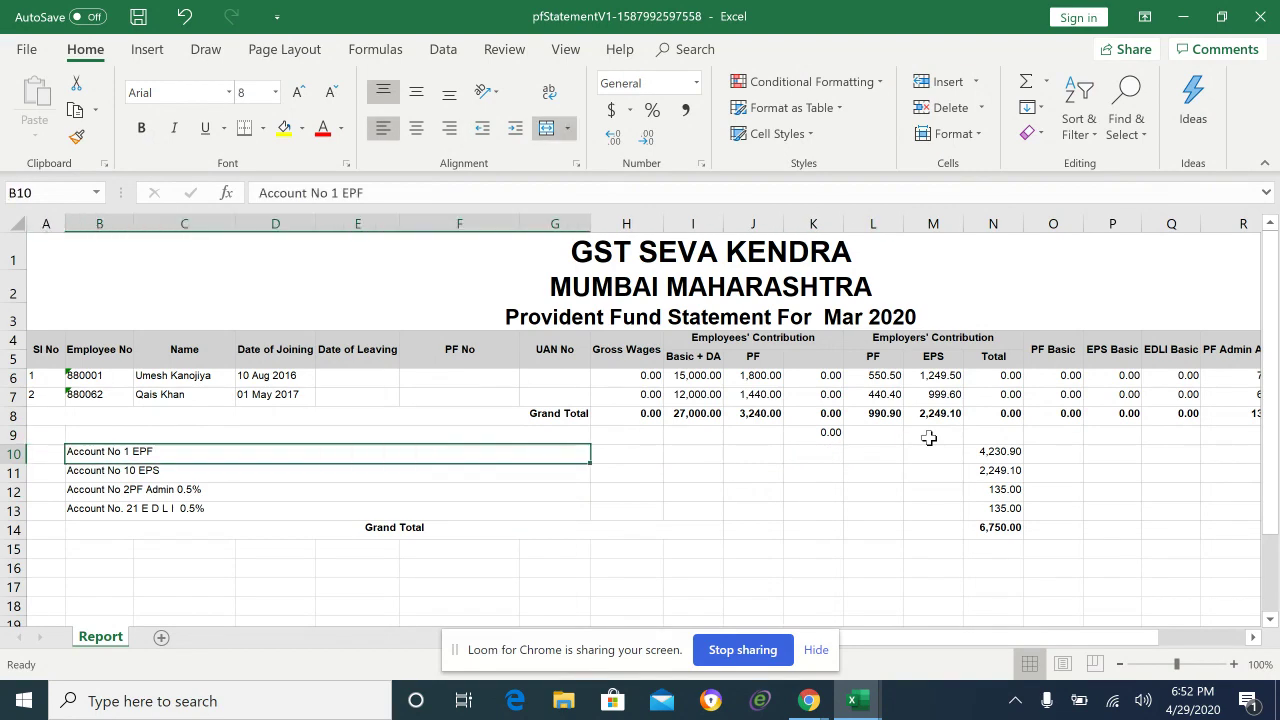
key("Right")
key("Right")
key("Right")
key("Right")
key("Right")
key("Right")
key("Right")
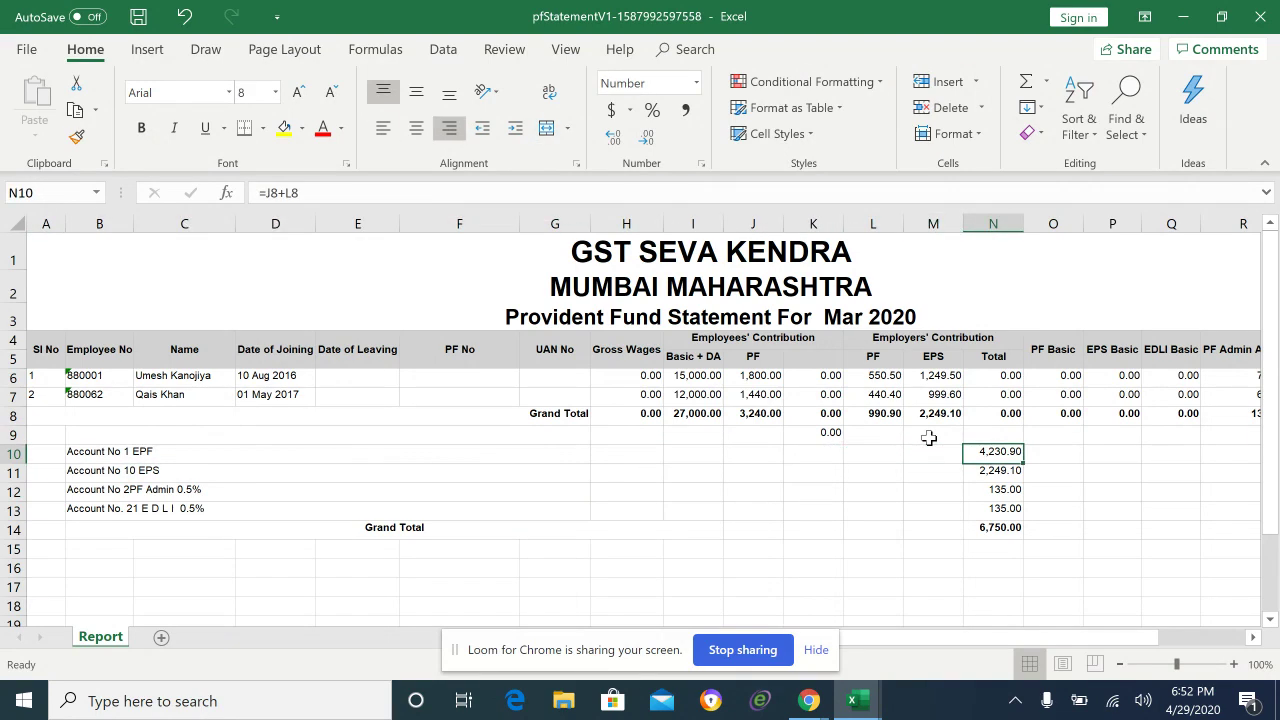
double_click(994, 452)
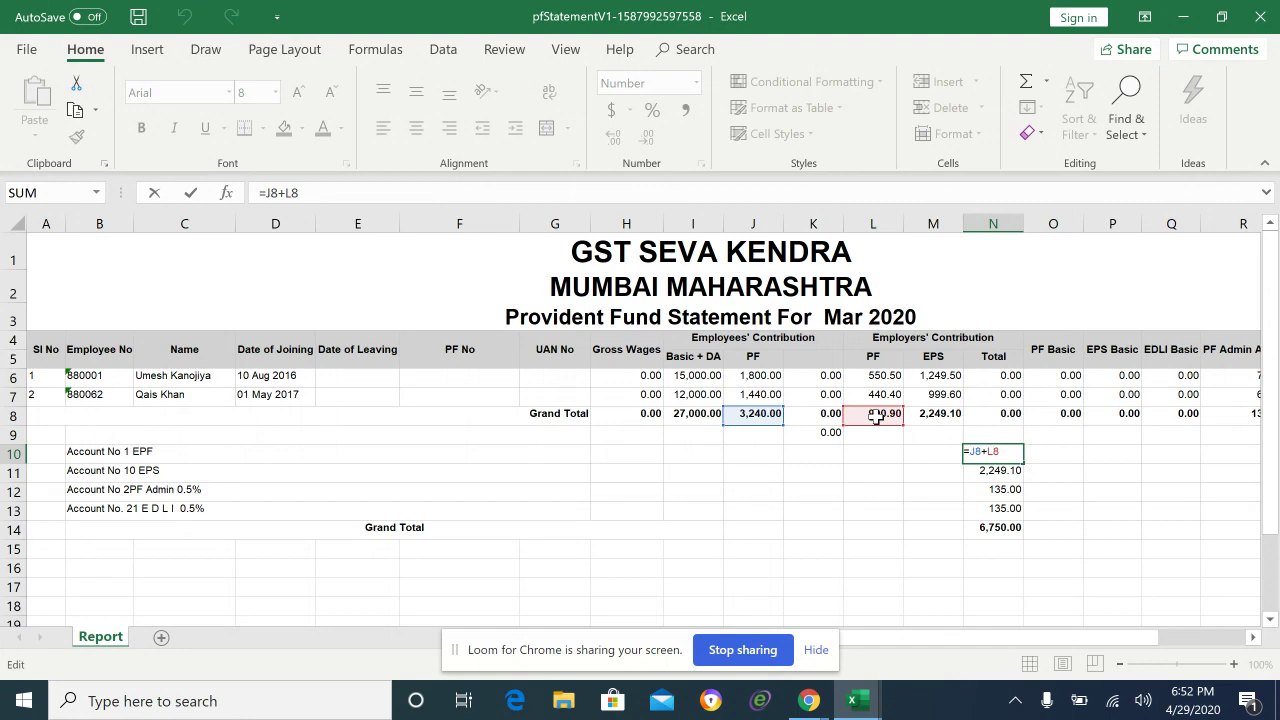
key("Return")
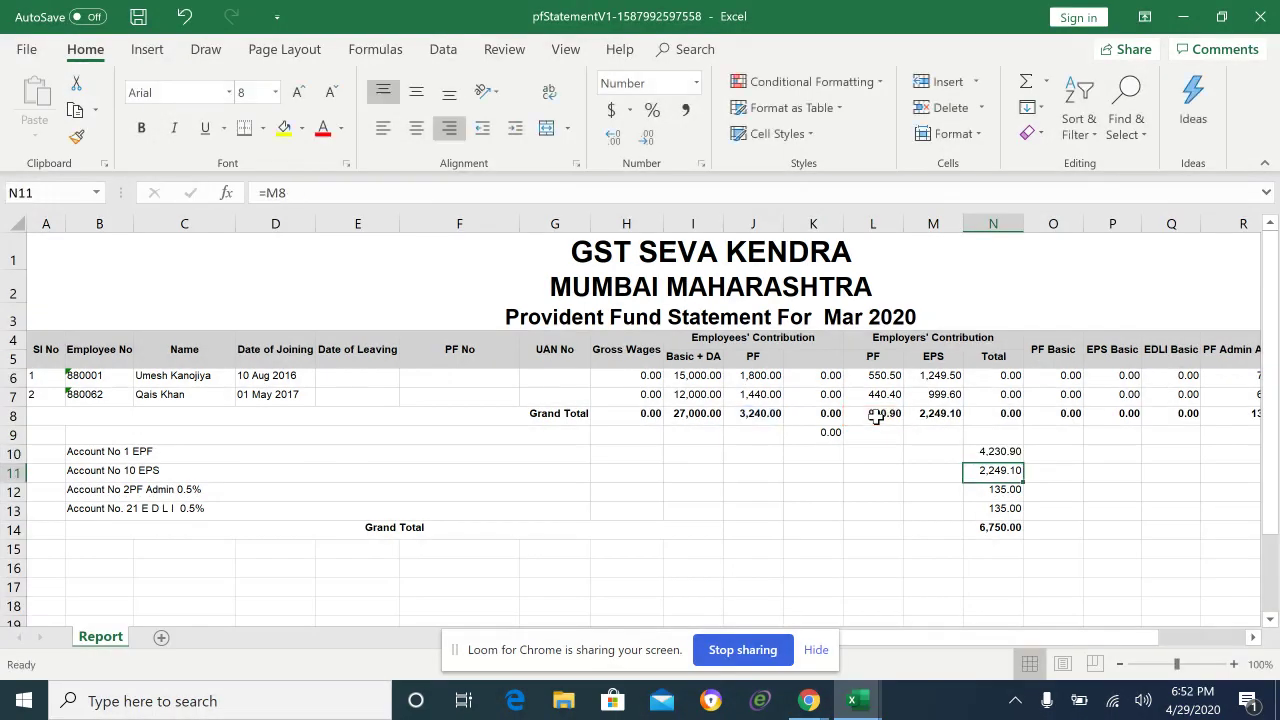
double_click(1000, 472)
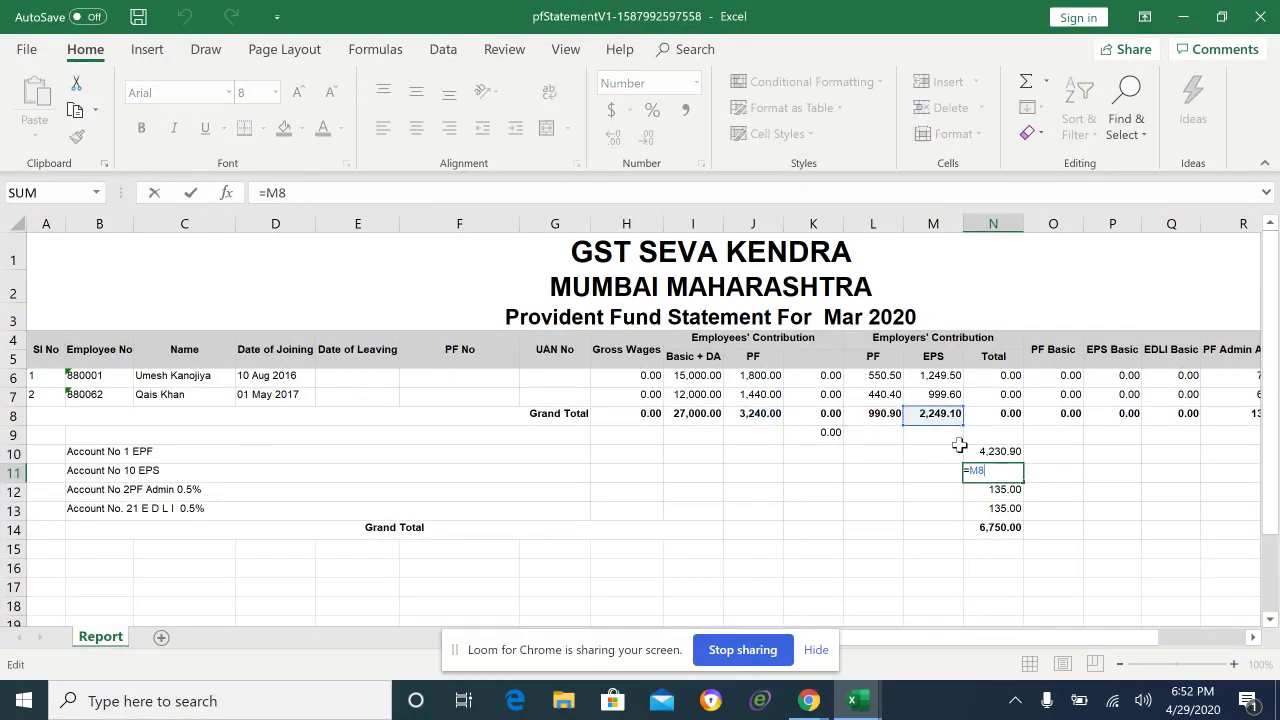
key("Return")
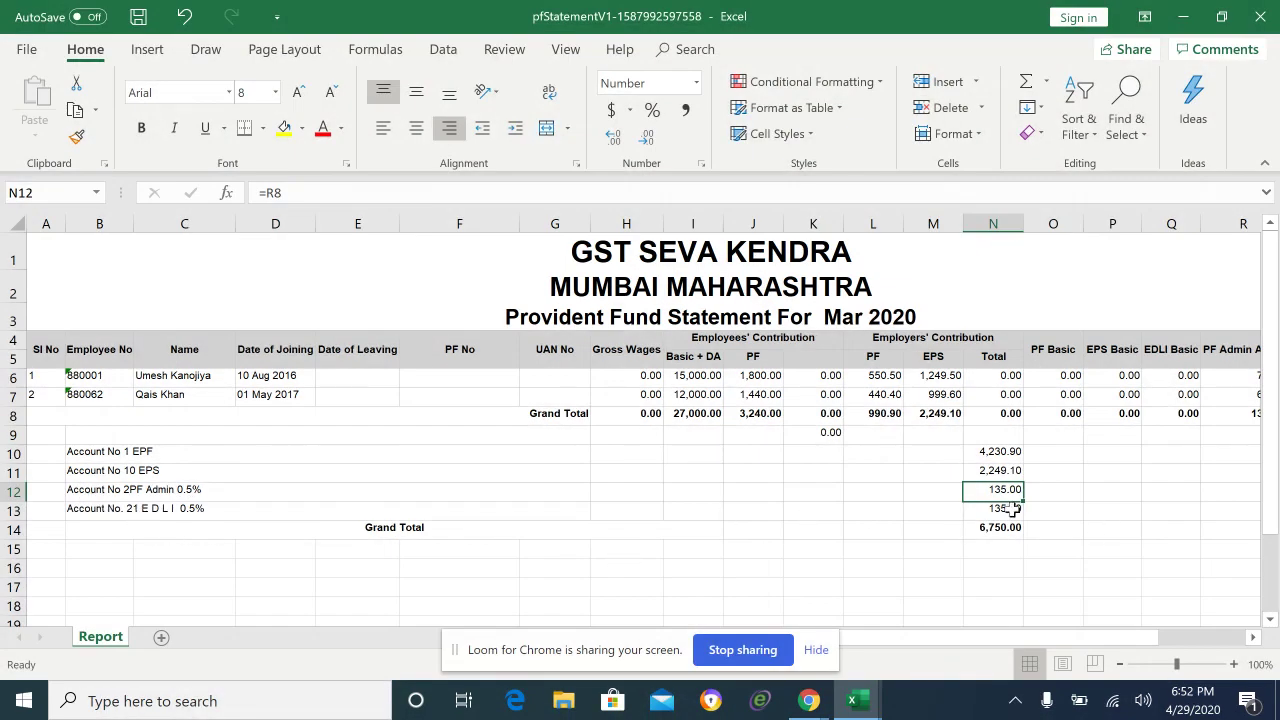
Check the Grand Total formula in N14 and the PF admin and EDLI amounts in N12:N13
left_click(988, 531)
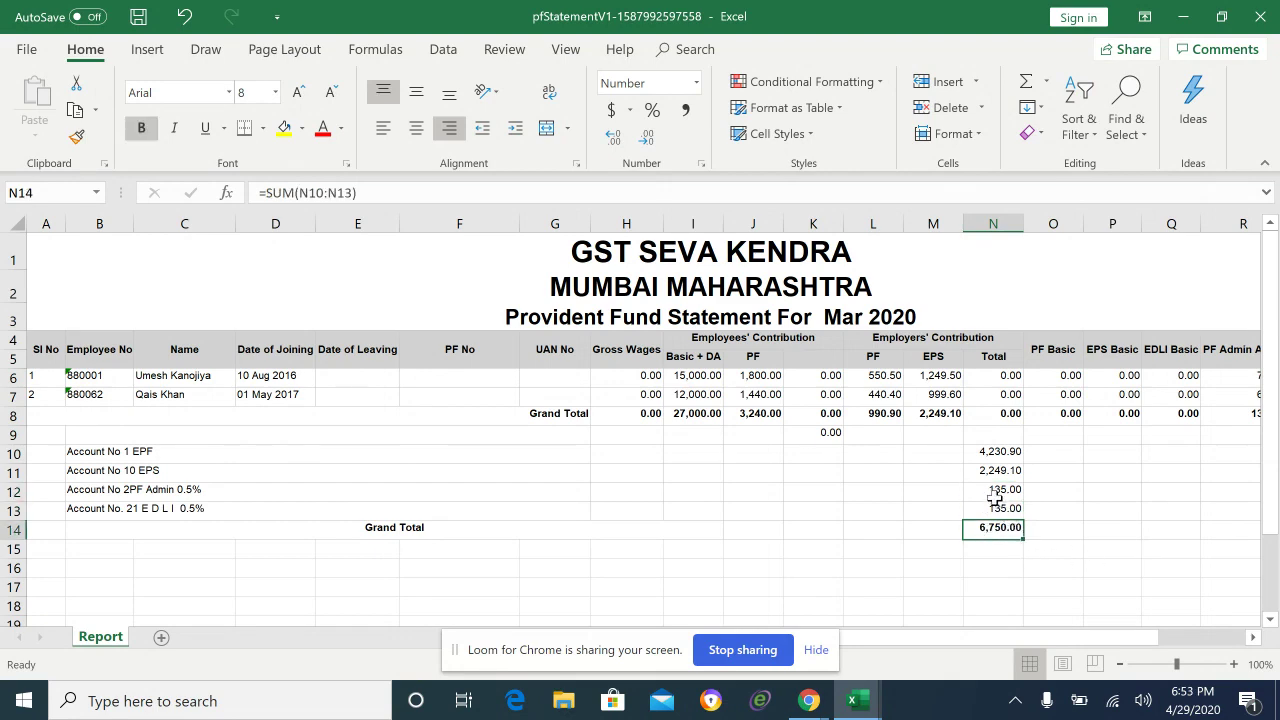
left_click_drag(990, 489, 992, 511)
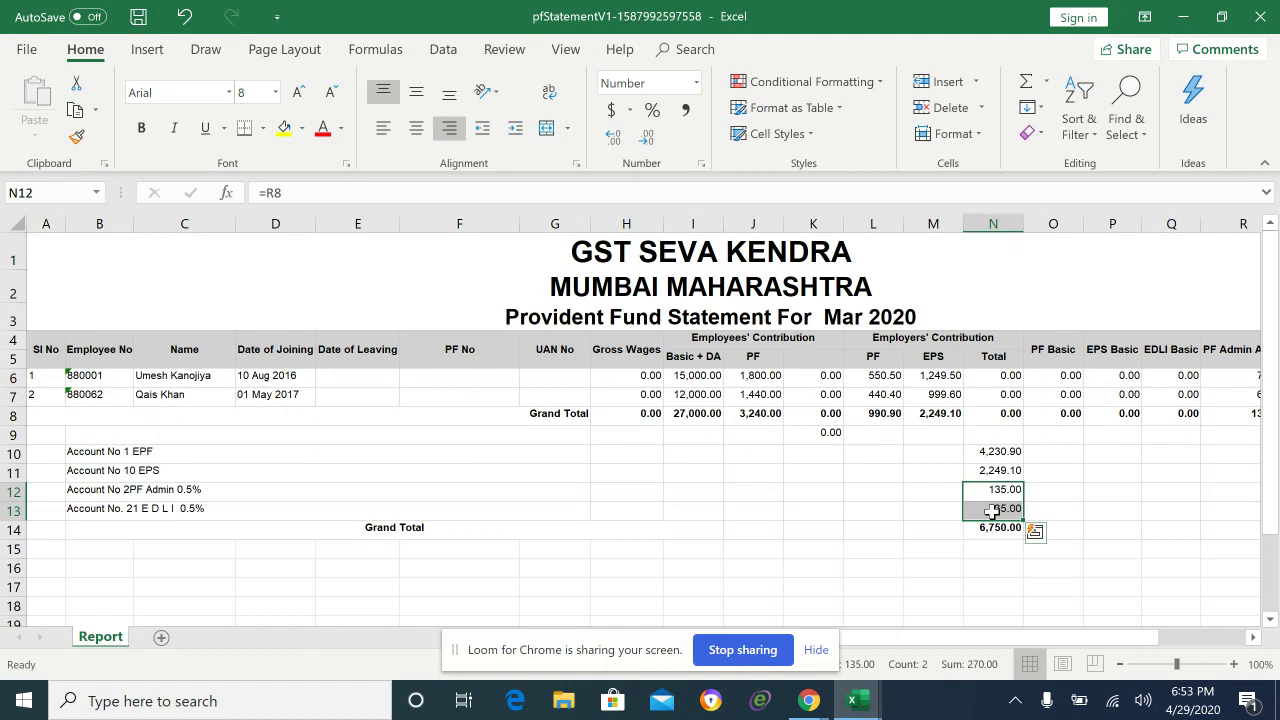
left_click(1062, 511)
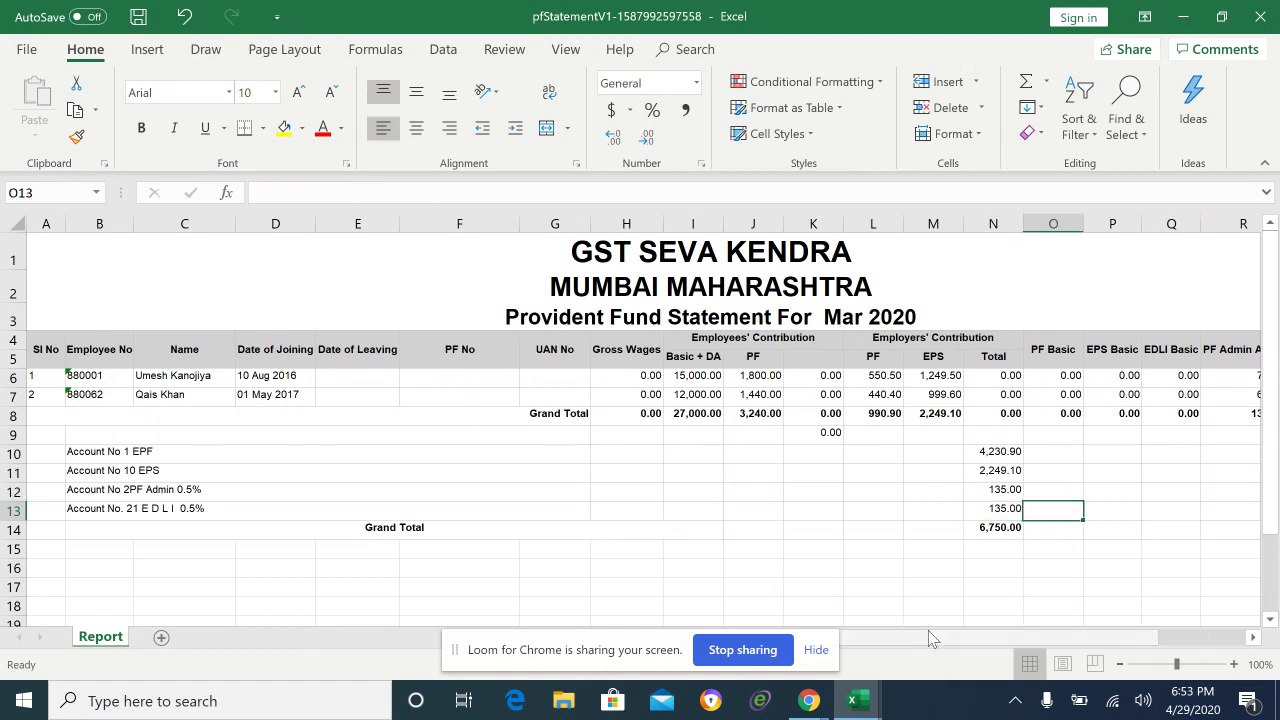
mouse_move(861, 706)
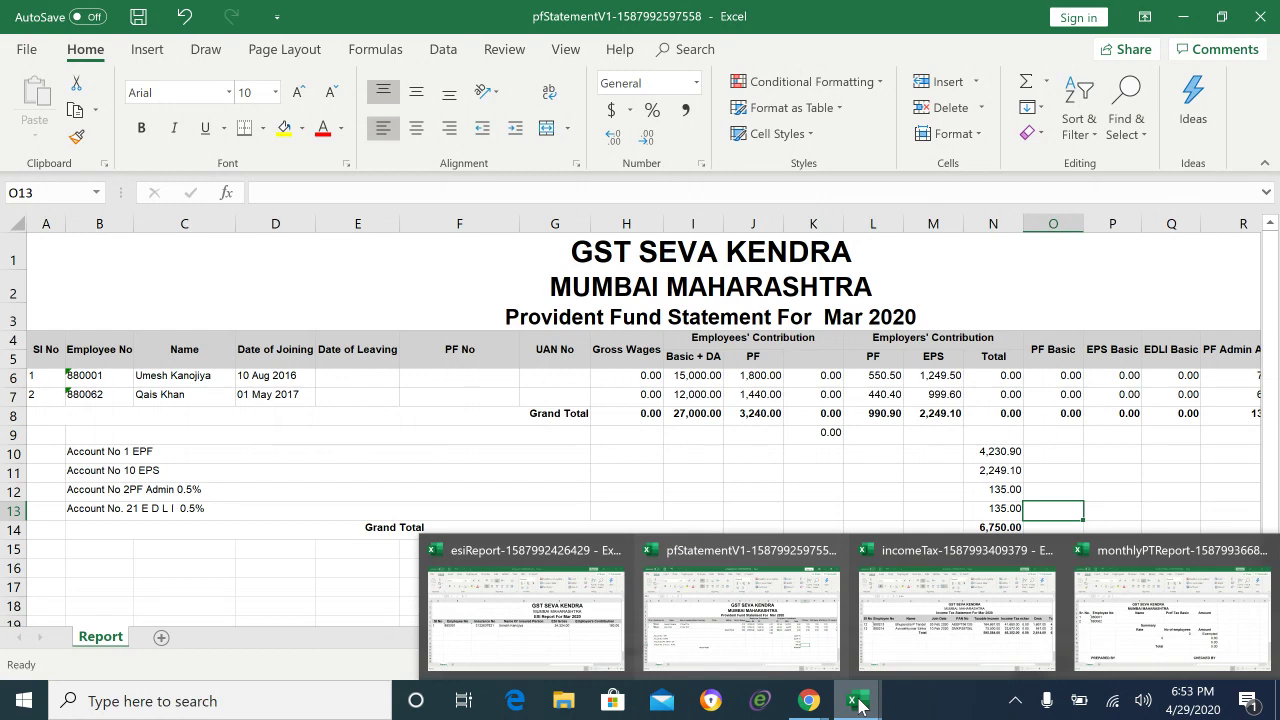
left_click(500, 590)
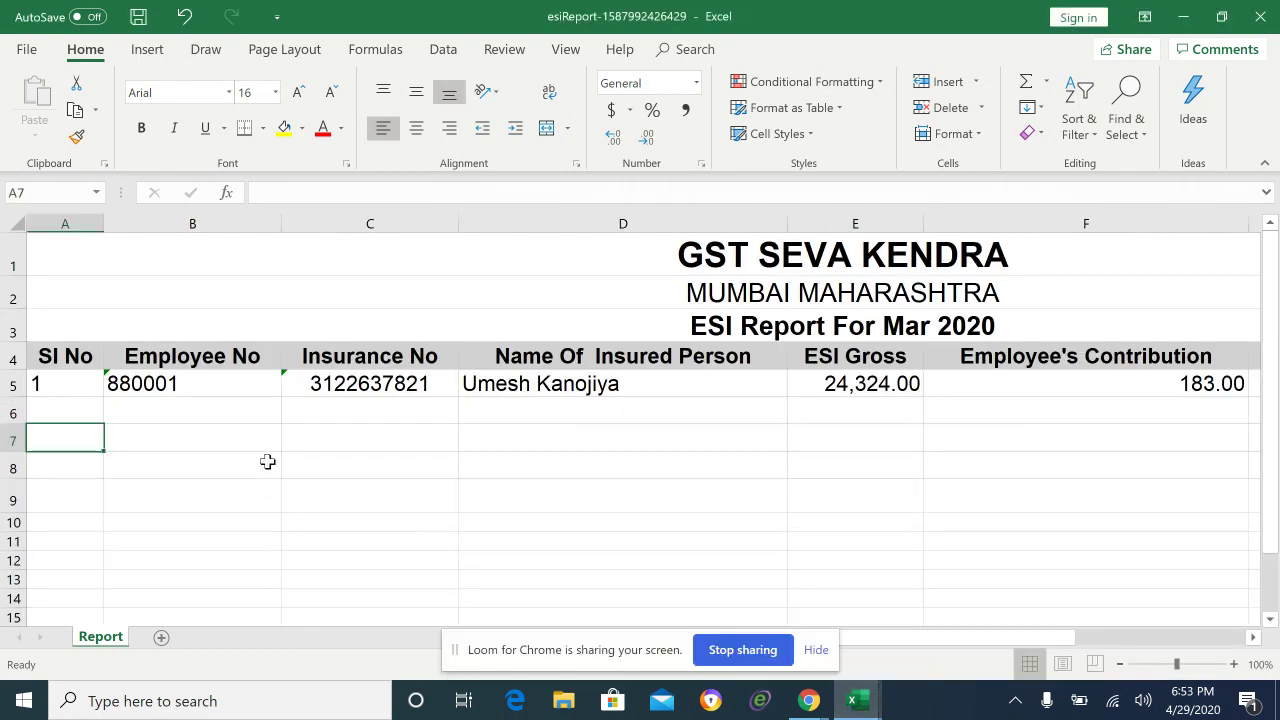
left_click(423, 434)
key("Up")
key("Up")
key("Up")
key("Up")
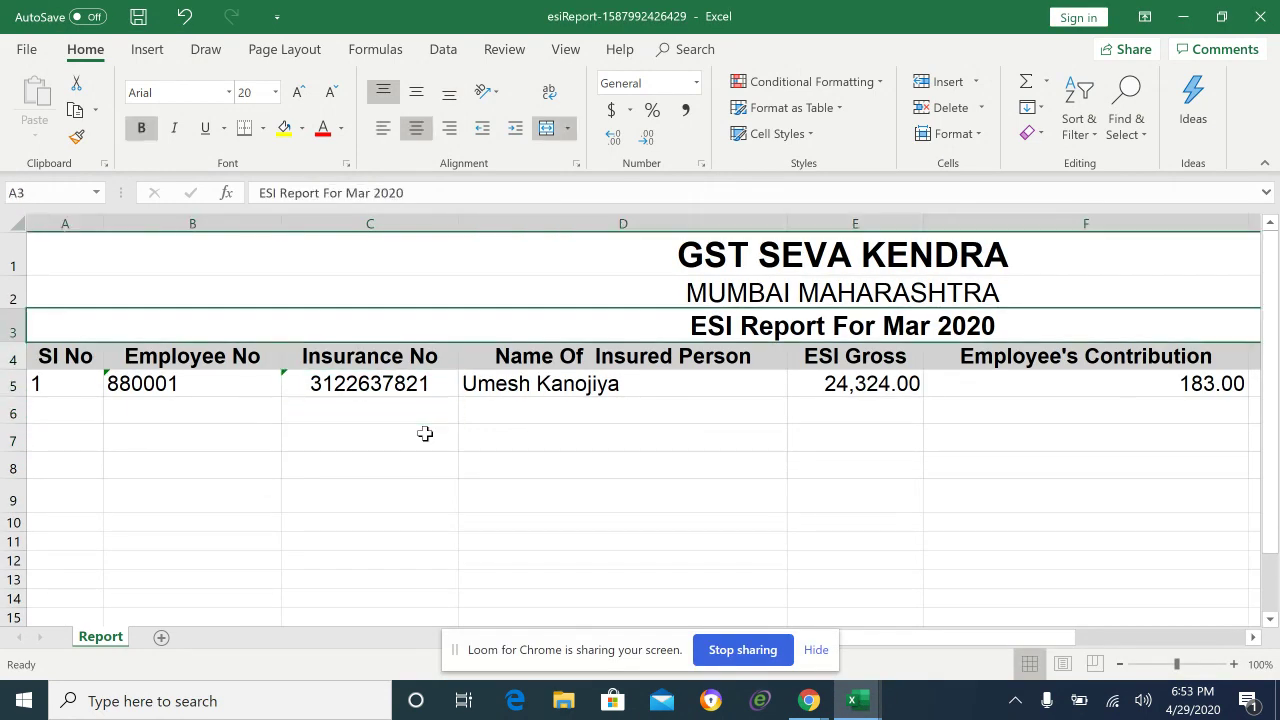
key("Up")
key("Right")
key("Left")
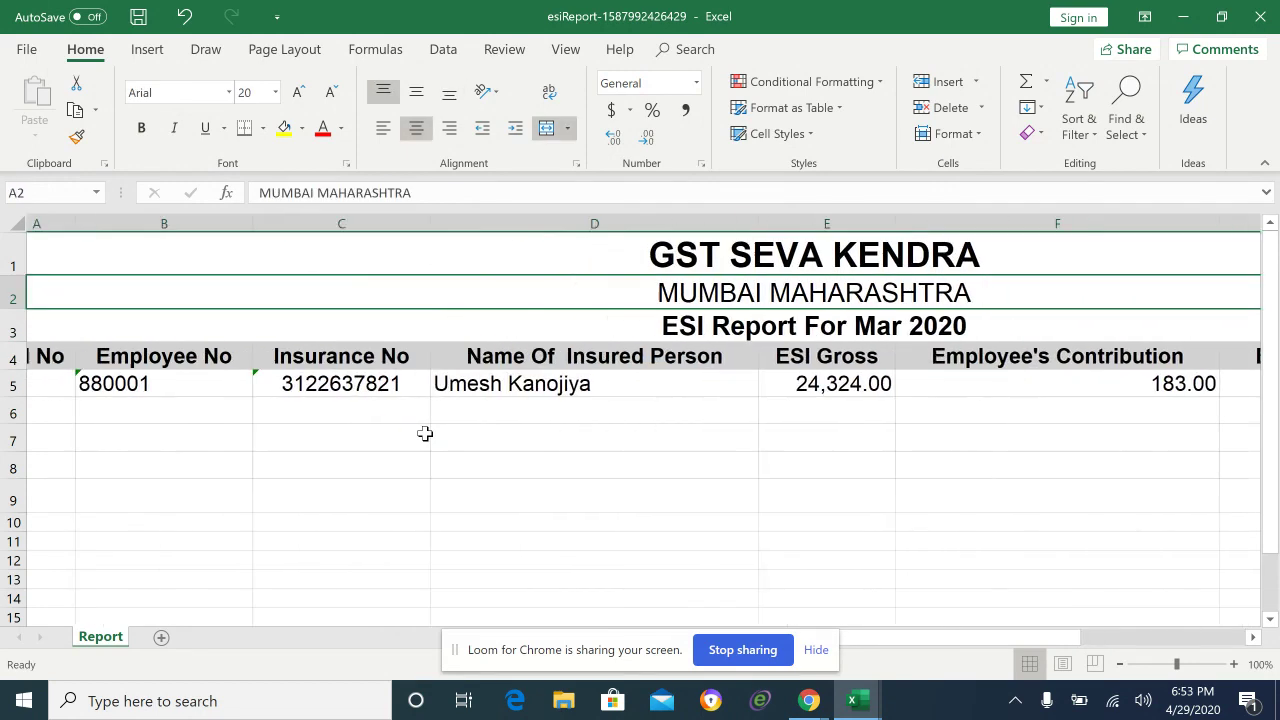
Examine the insured employee's row 5 entries for ESI Gross, employee's and employer's contributions, and Total
key("Down")
key("Down")
key("Down")
key("Down")
key("Left")
key("Left")
key("Left")
key("Left")
key("Left")
key("Left")
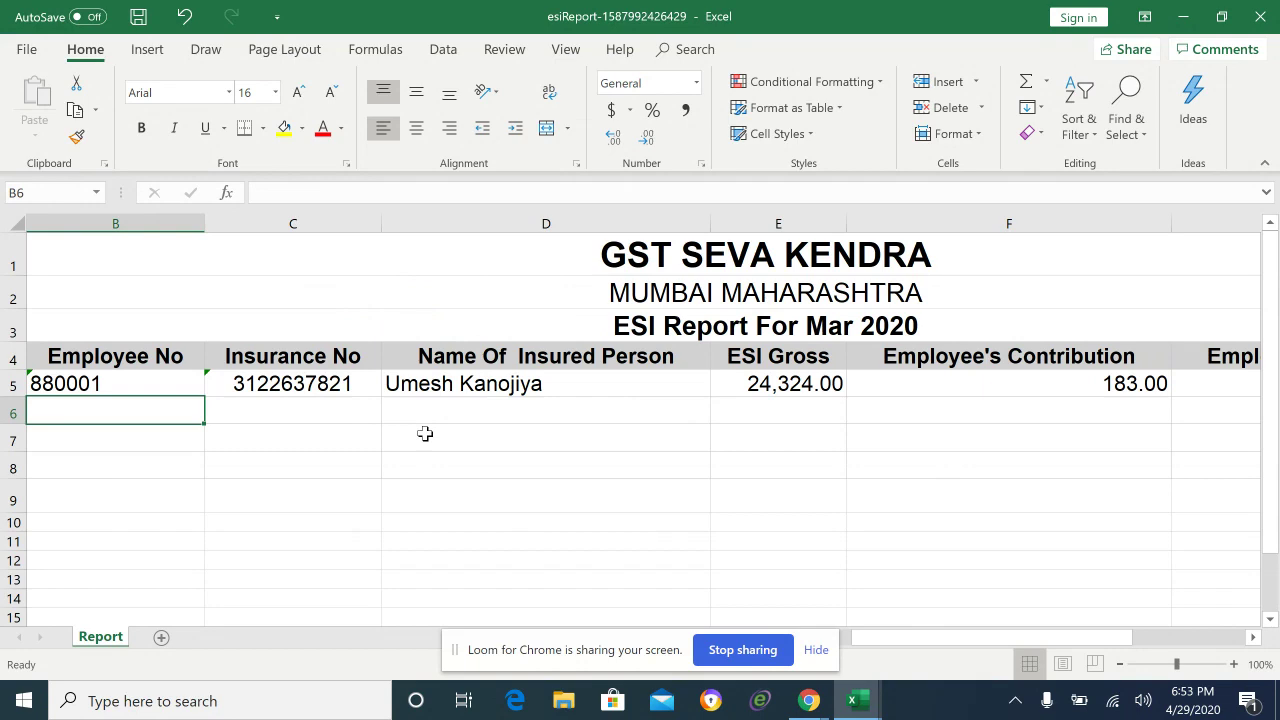
key("Left")
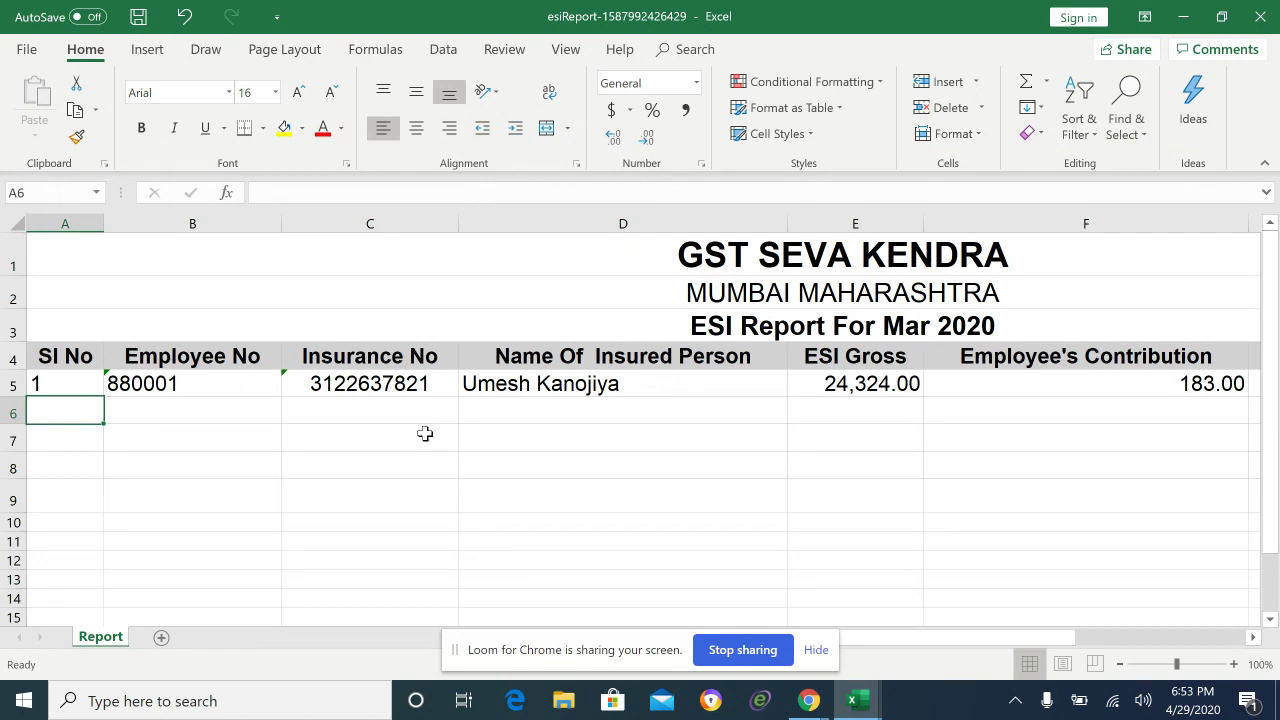
key("Right")
key("Right")
key("Right")
key("Right")
key("Up")
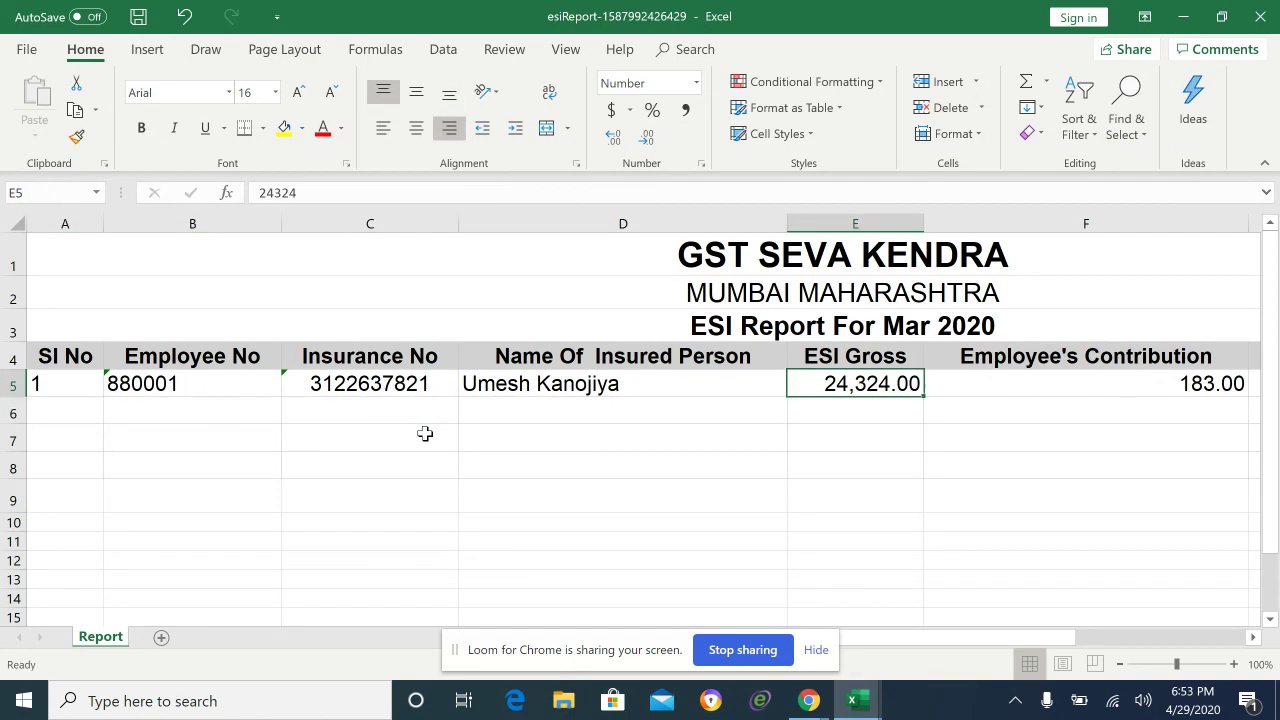
key("Right")
key("Right")
key("Right")
key("Left")
key("Left")
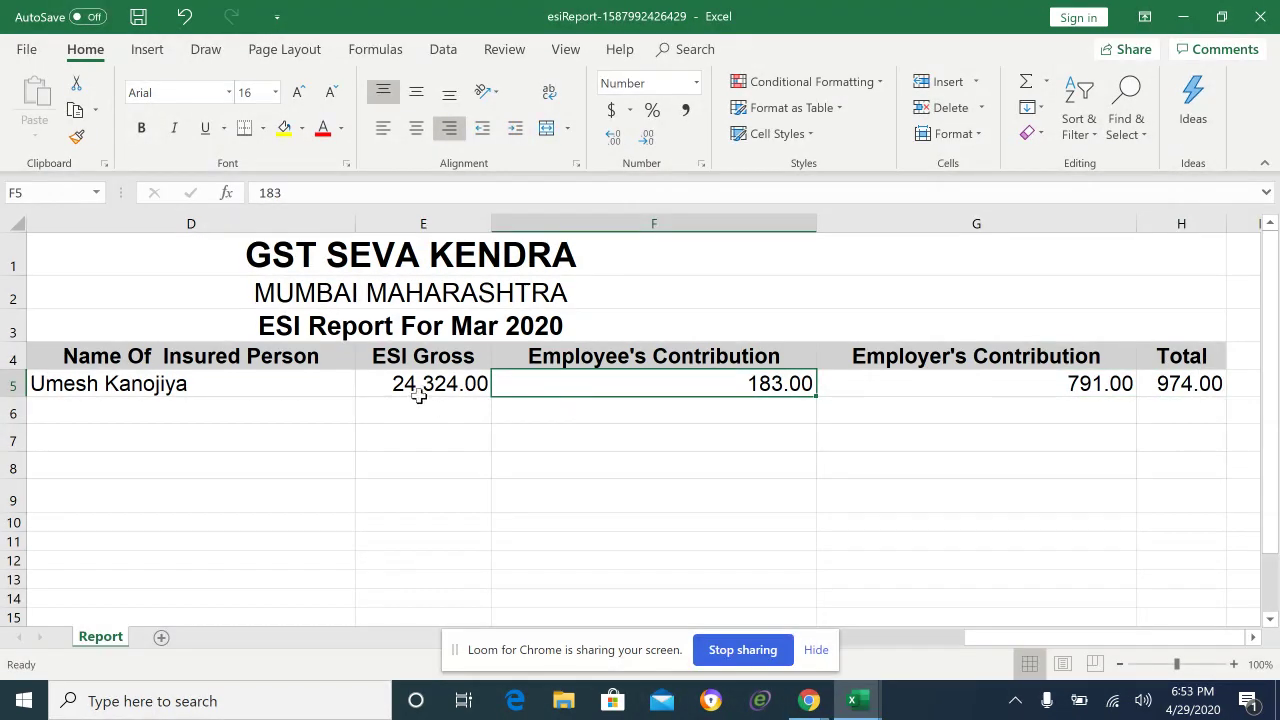
Review the ESI report's identifying columns in row 5 and its title lines in rows 1 to 3
left_click(427, 390)
key("Left")
key("Left")
key("Left")
key("Left")
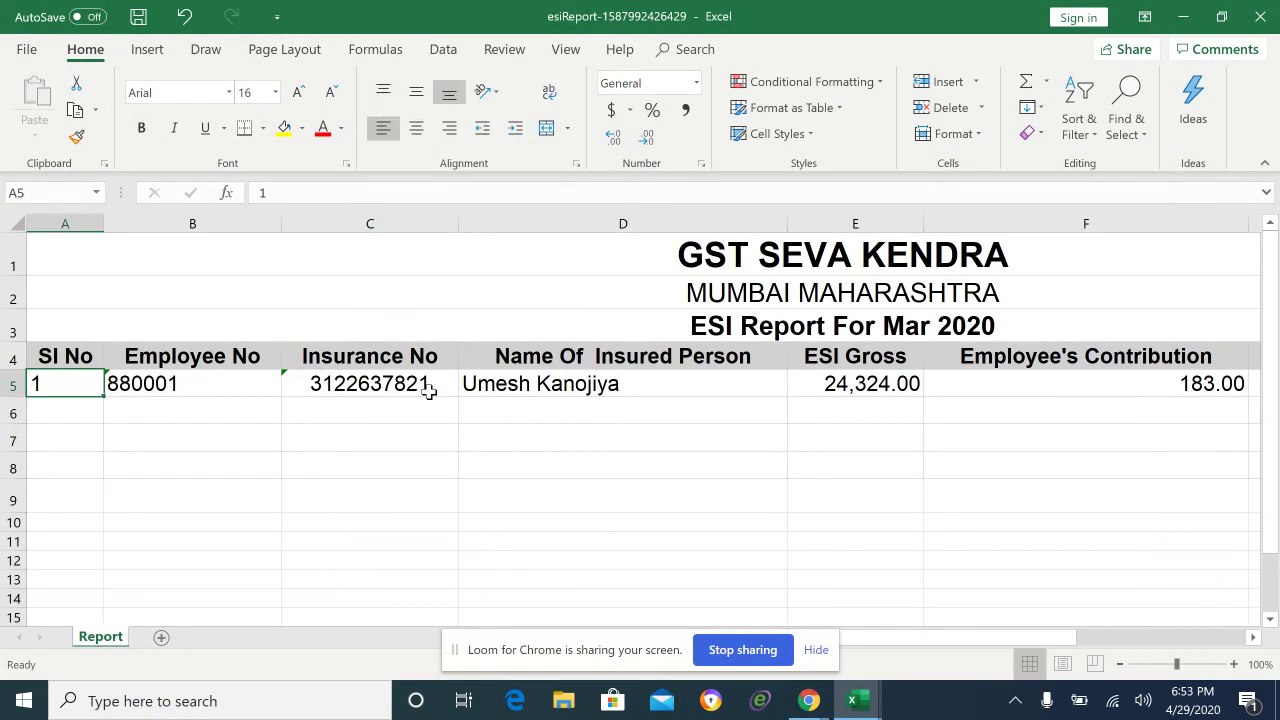
key("Right")
key("Left")
key("Up")
key("Up")
key("Up")
key("Up")
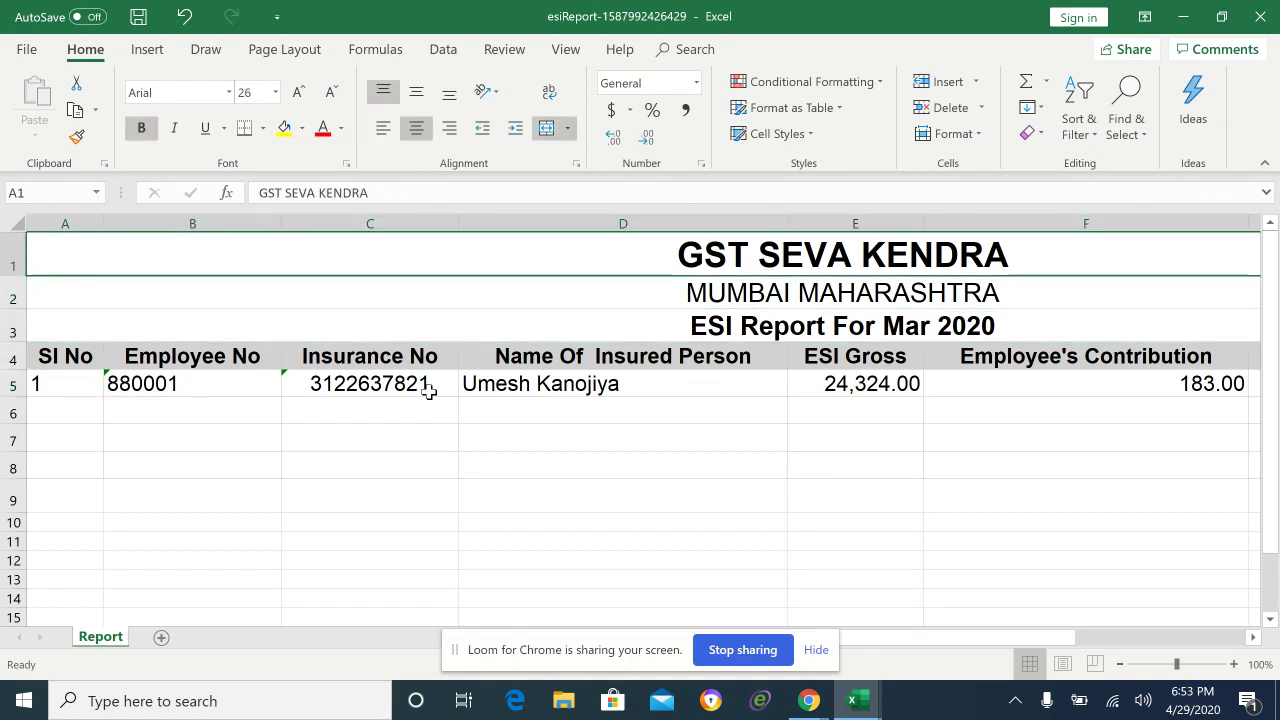
key("Down")
key("Down")
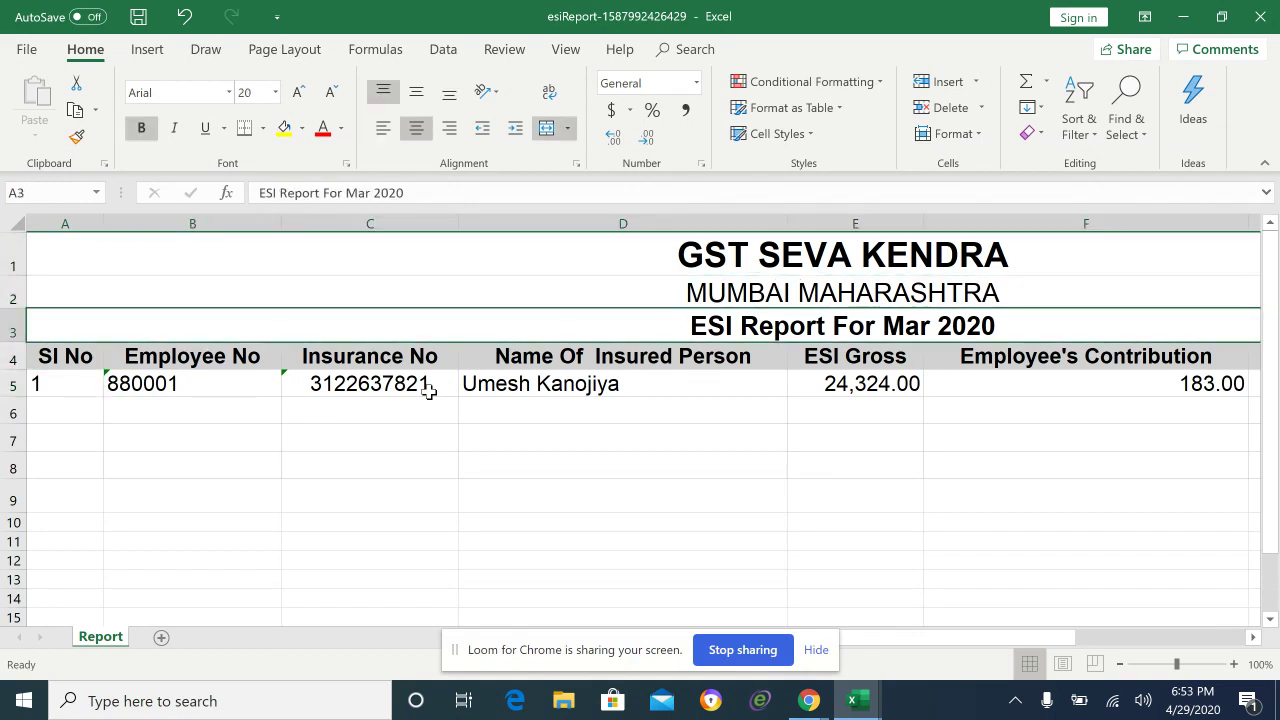
key("Down")
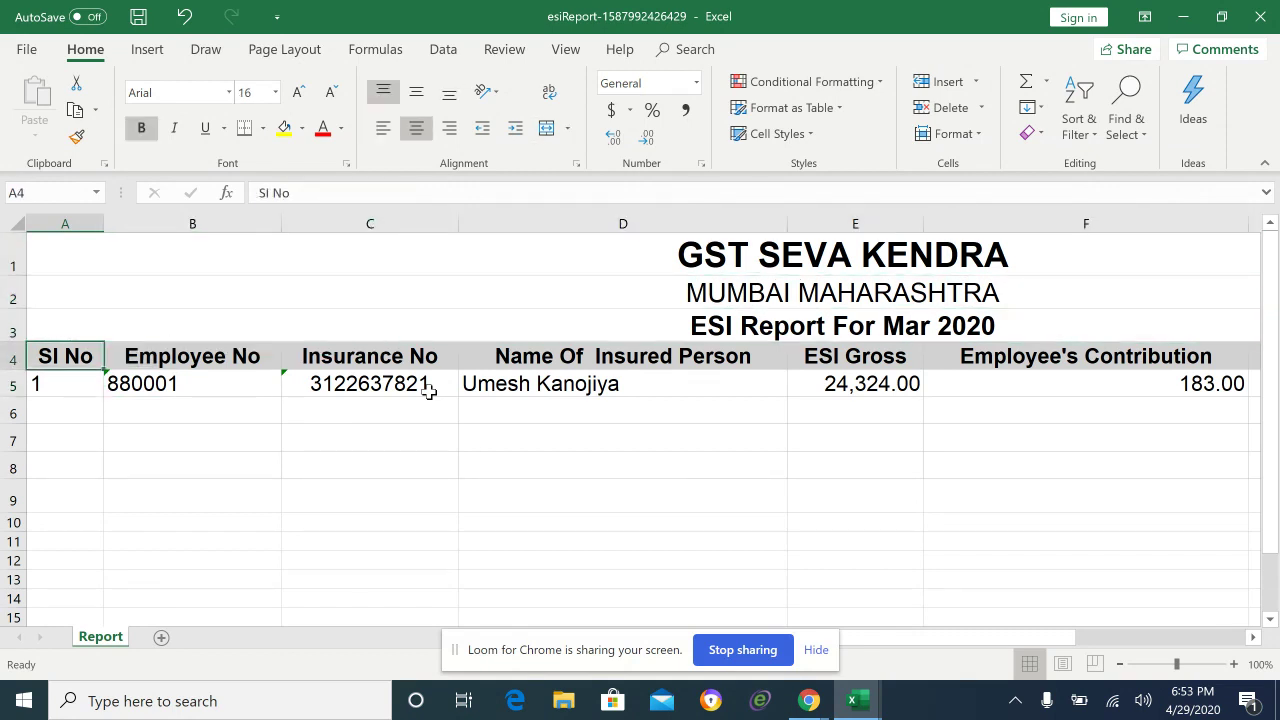
Examine the Insurance No column's header and entry in C4:C5
key("Right")
key("Right")
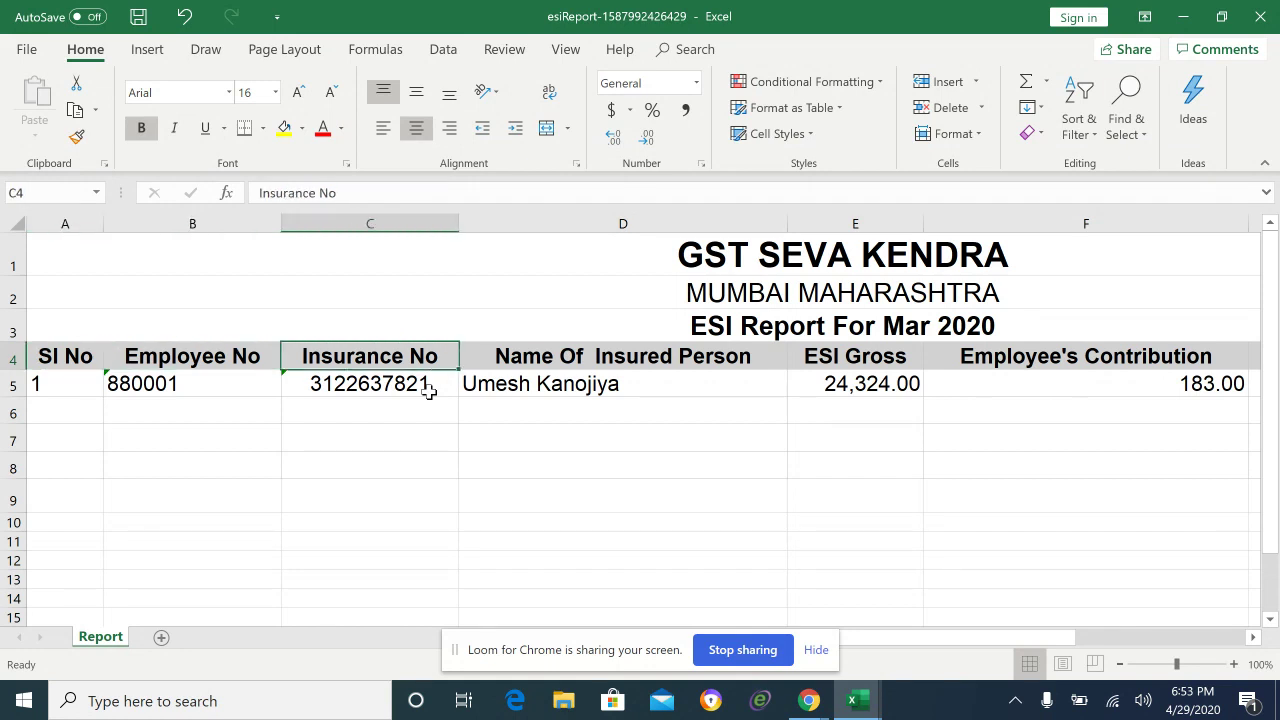
key("Down")
key("Up")
key("Down")
key("Down")
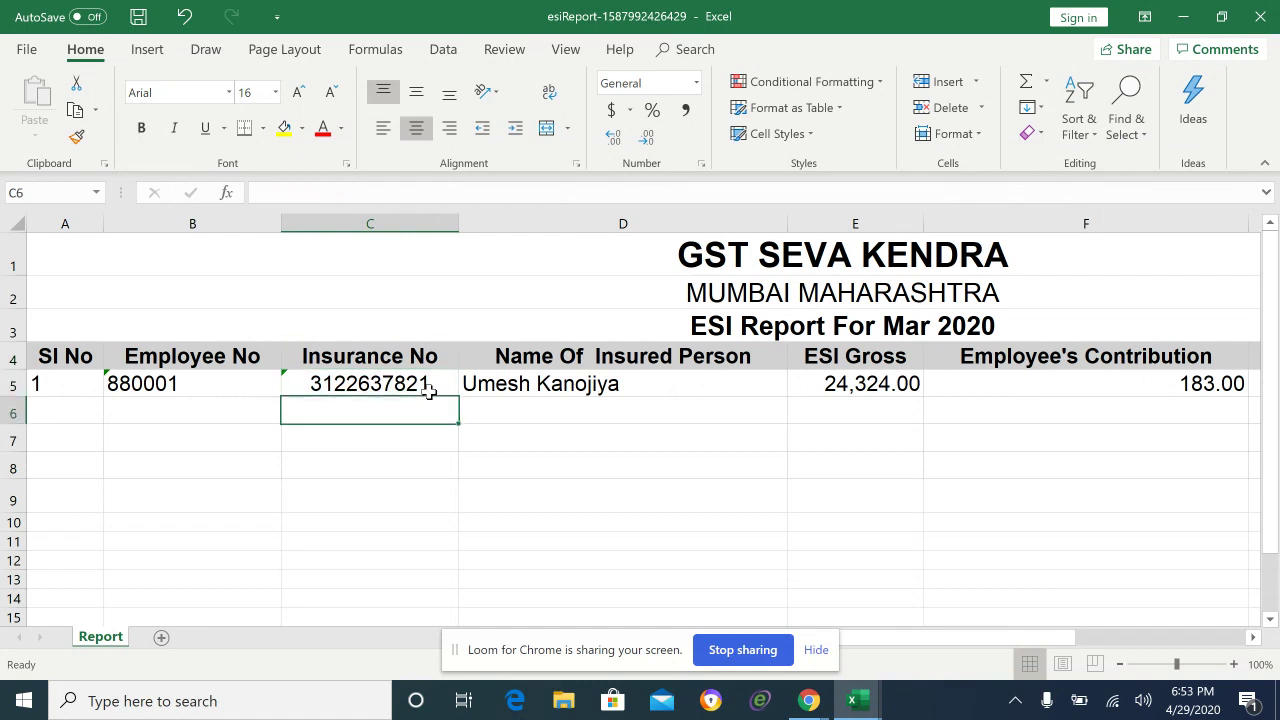
key("Up")
key("Up")
key("Down")
key("Up")
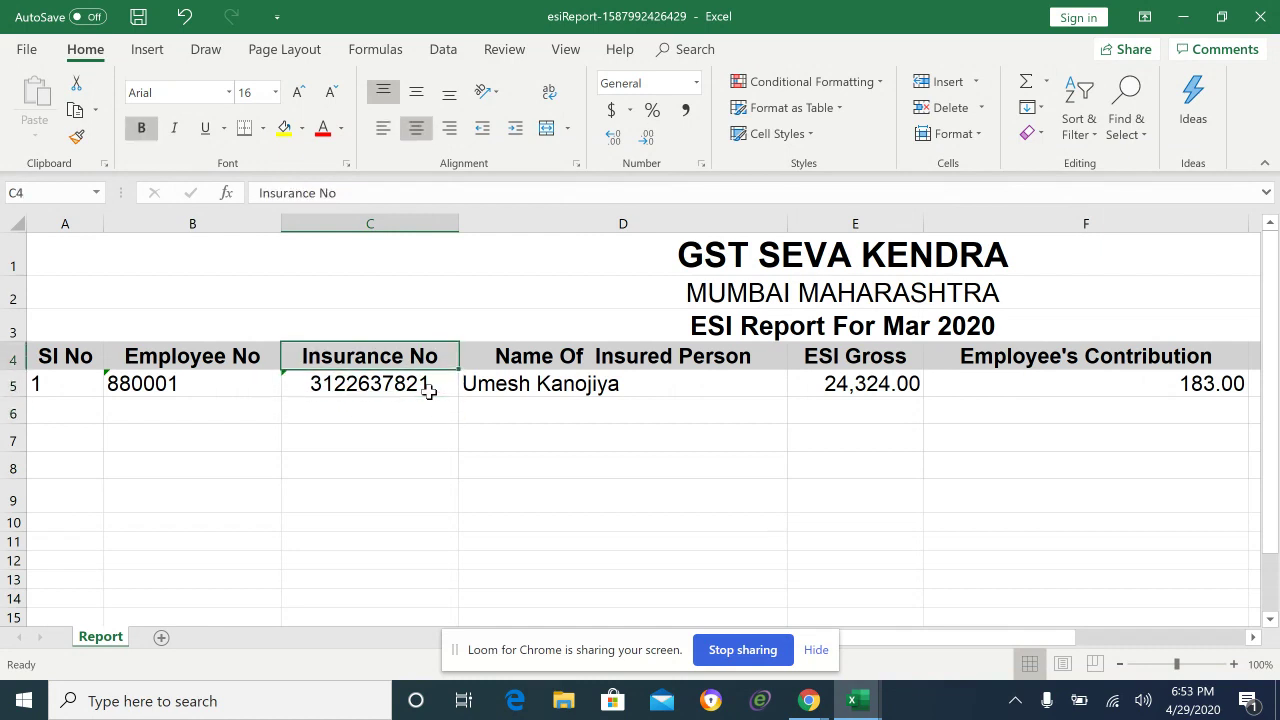
Review the insured person's name, ESI Gross, and the contribution column headings across rows 4 and 5
key("Right")
key("Down")
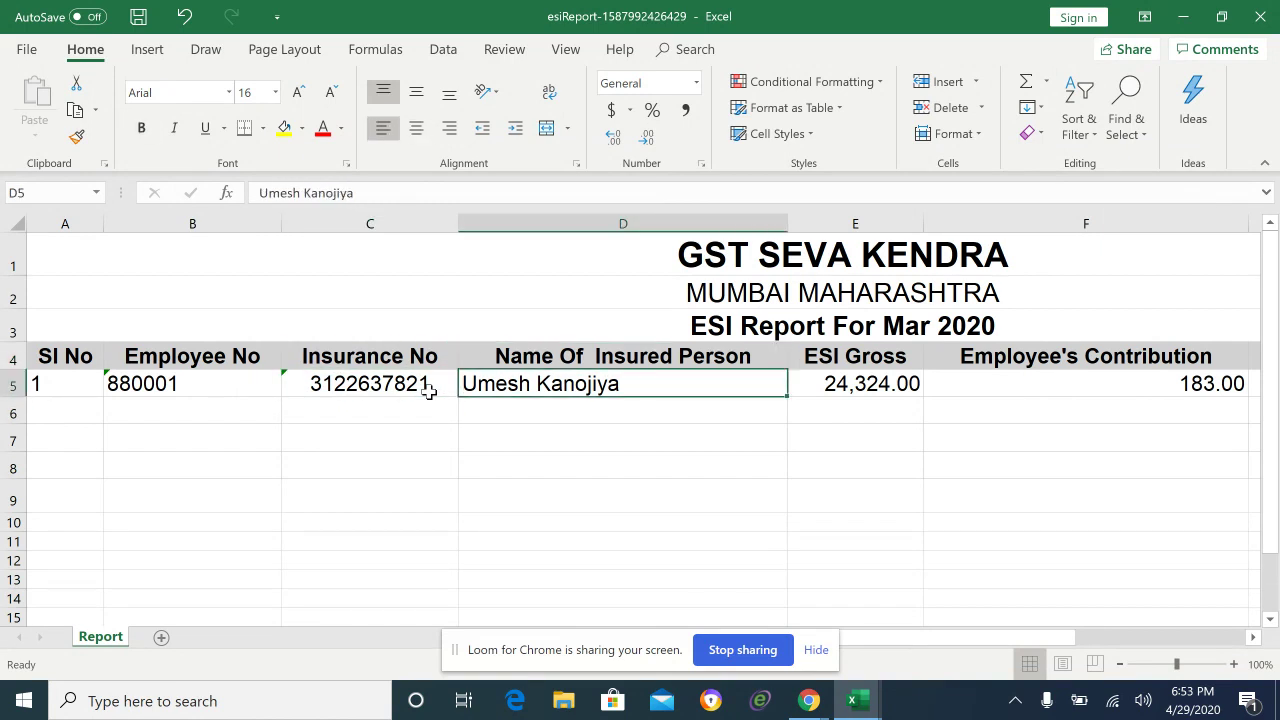
key("Right")
key("Up")
key("Right")
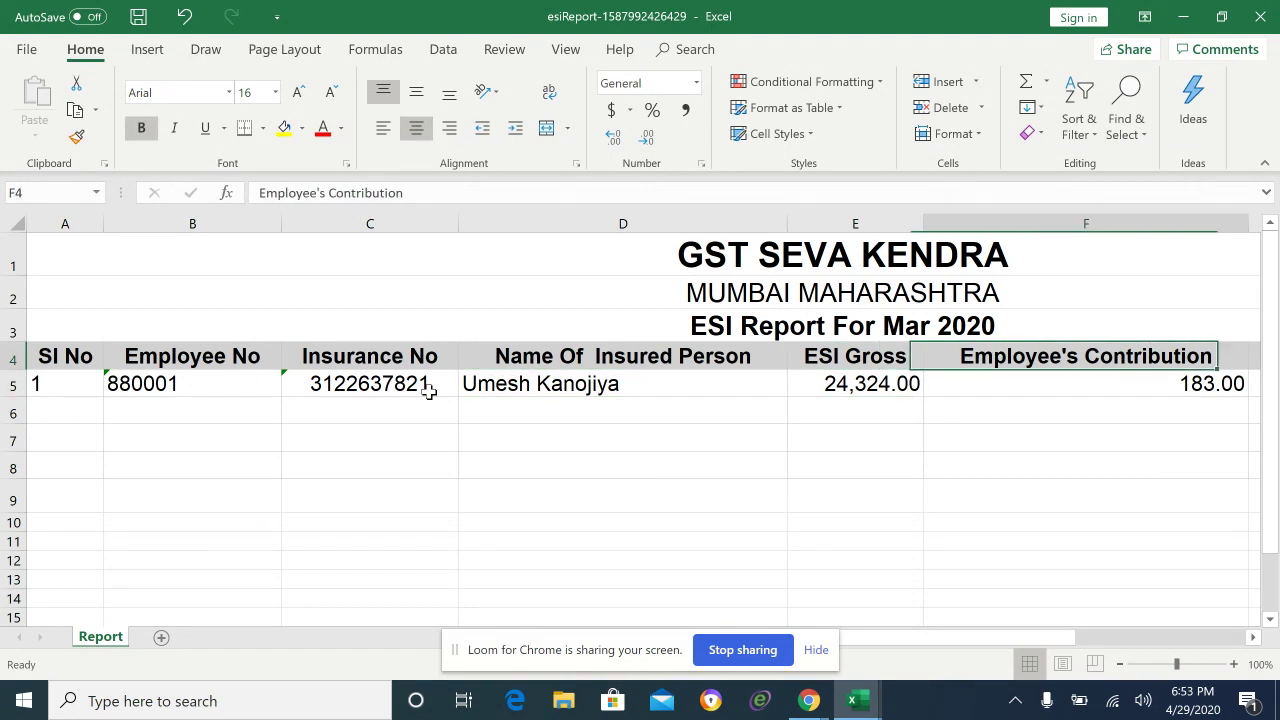
key("Right")
key("Right")
key("Left")
key("Left")
key("Left")
key("Down")
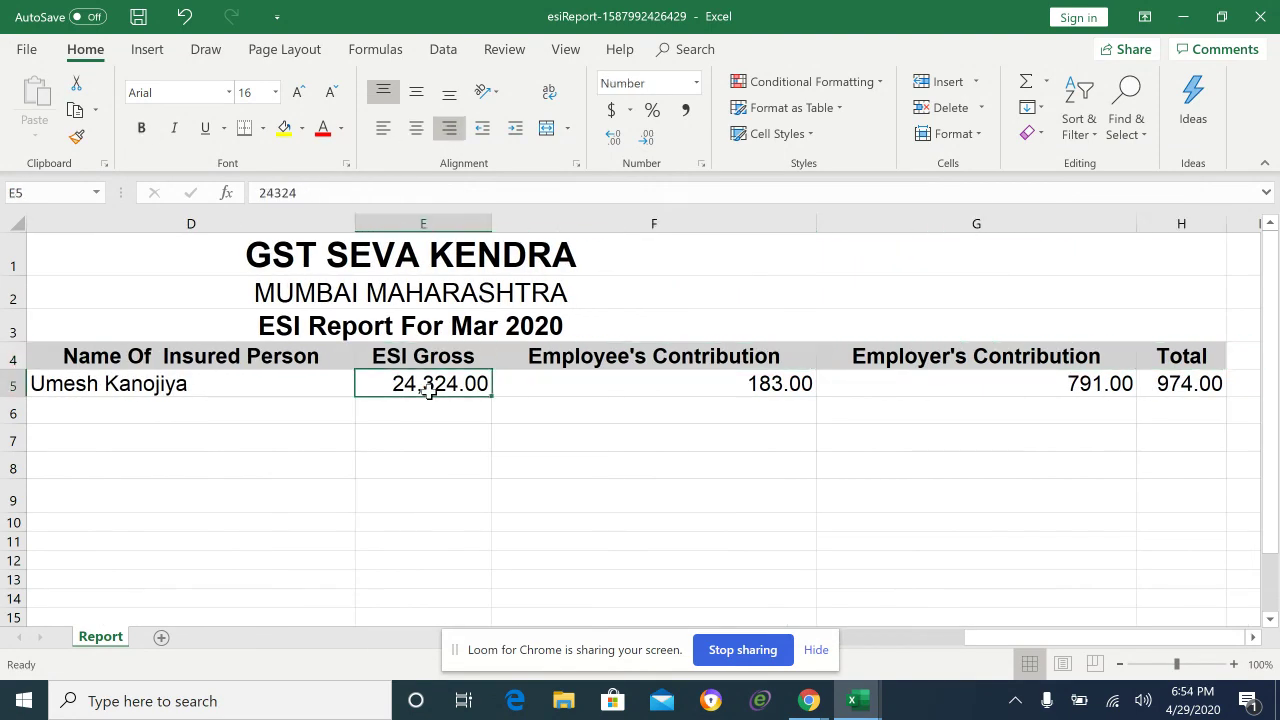
Calculate the Employee's Contribution in F5 as 0.75% of ESI Gross with the formula =E5*0.75%
key("Right")
type("=")
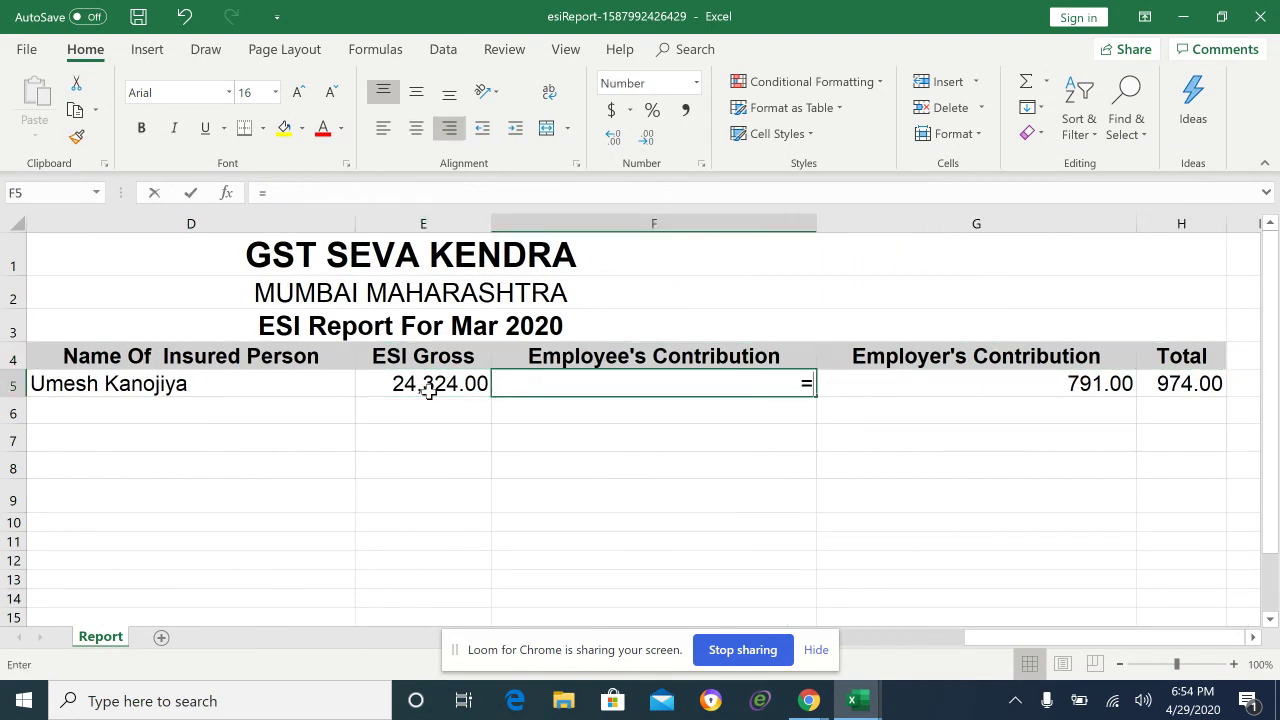
key("Left")
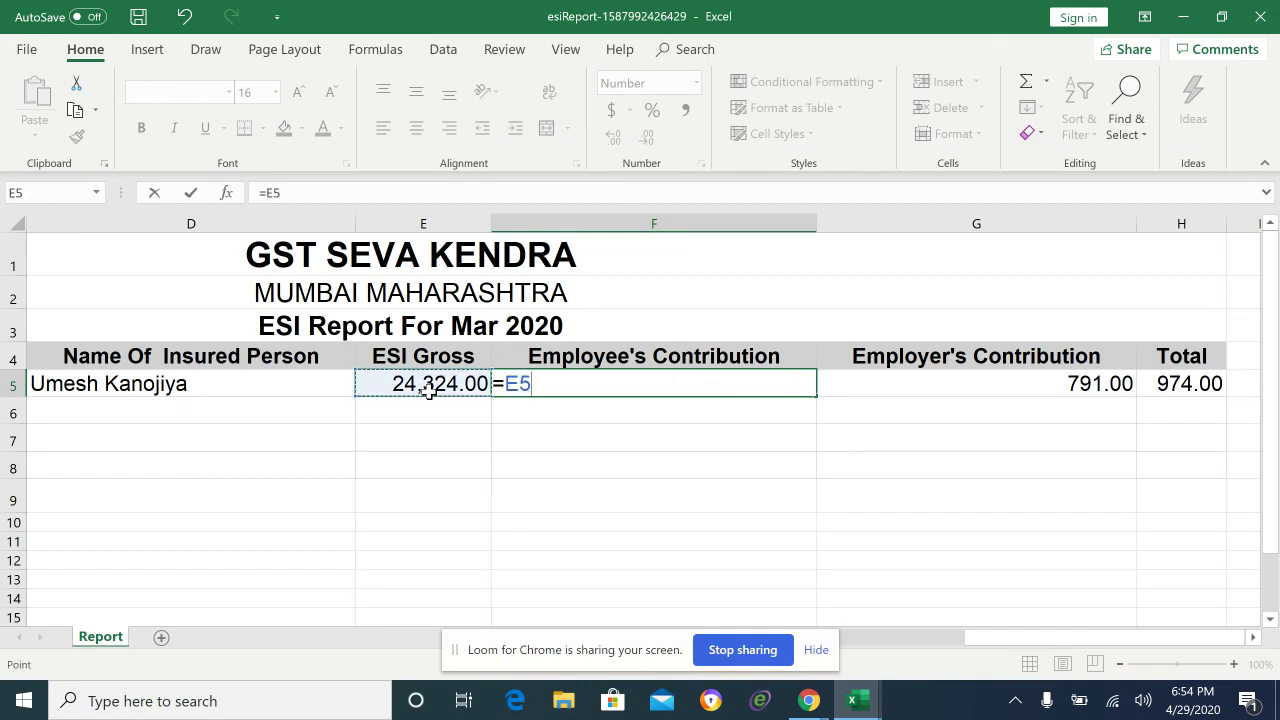
type("*0.75")
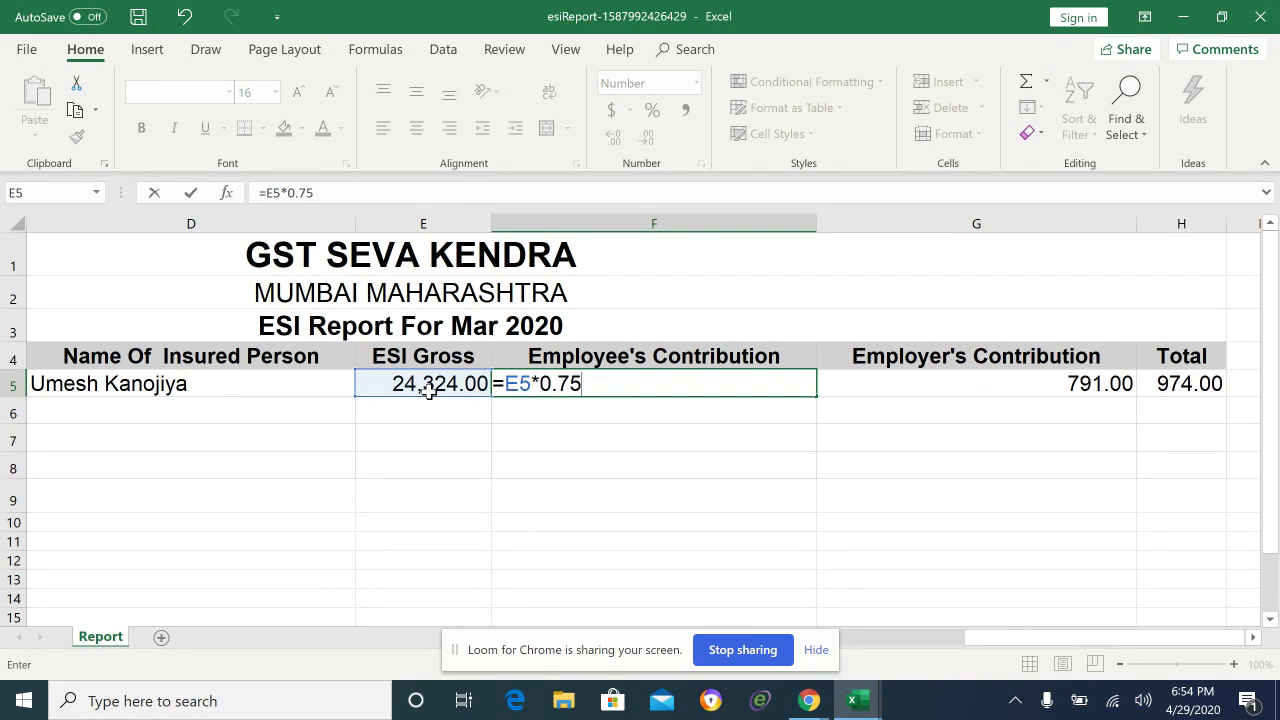
type("%")
key("Return")
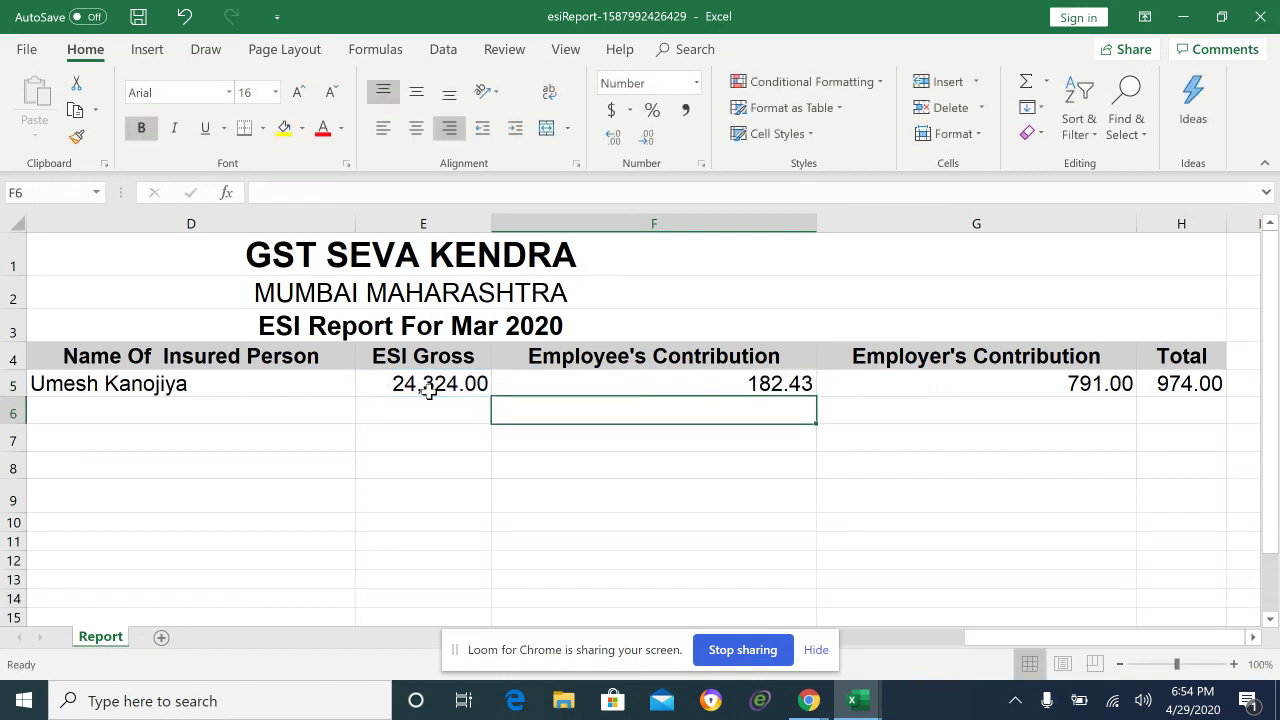
Check the Employee's Contribution formula in F5 against the Employer's Contribution and Total entries in G5:H5
key("Up")
key("Right")
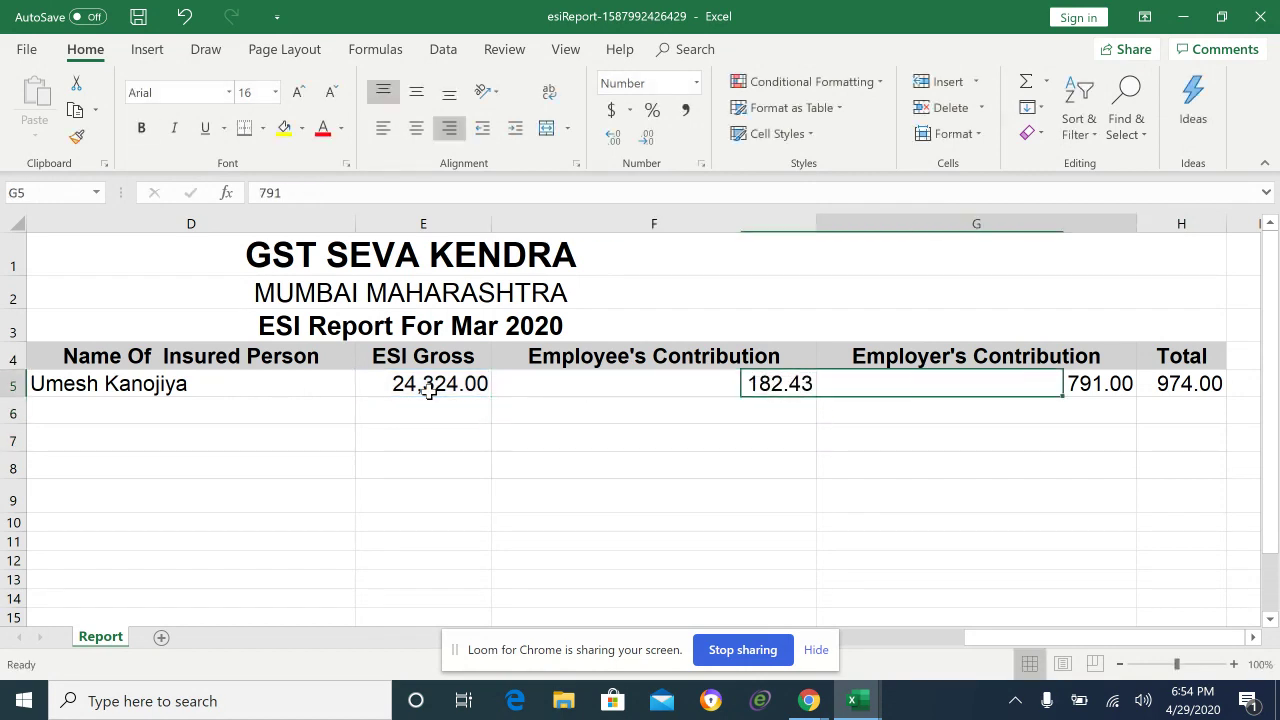
key("Left")
key("Right")
key("Right")
key("Left")
key("Left")
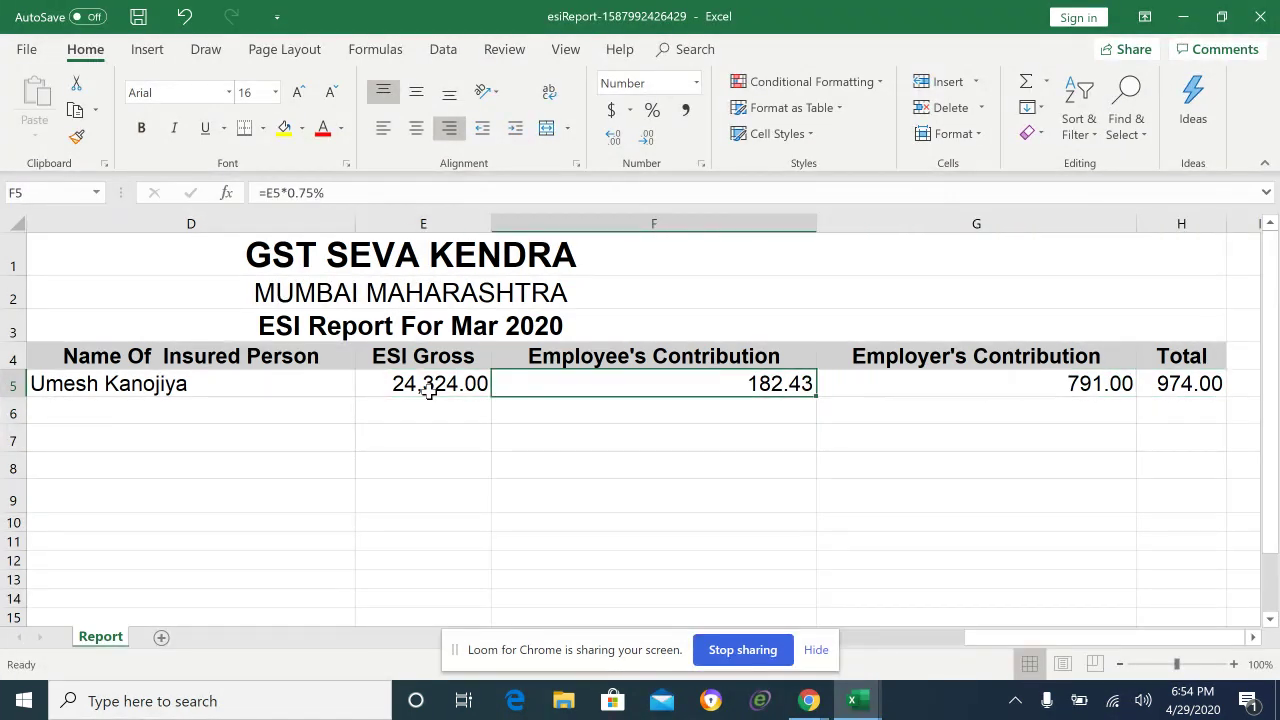
key("Right")
key("Right")
key("Left")
key("Right")
key("Left")
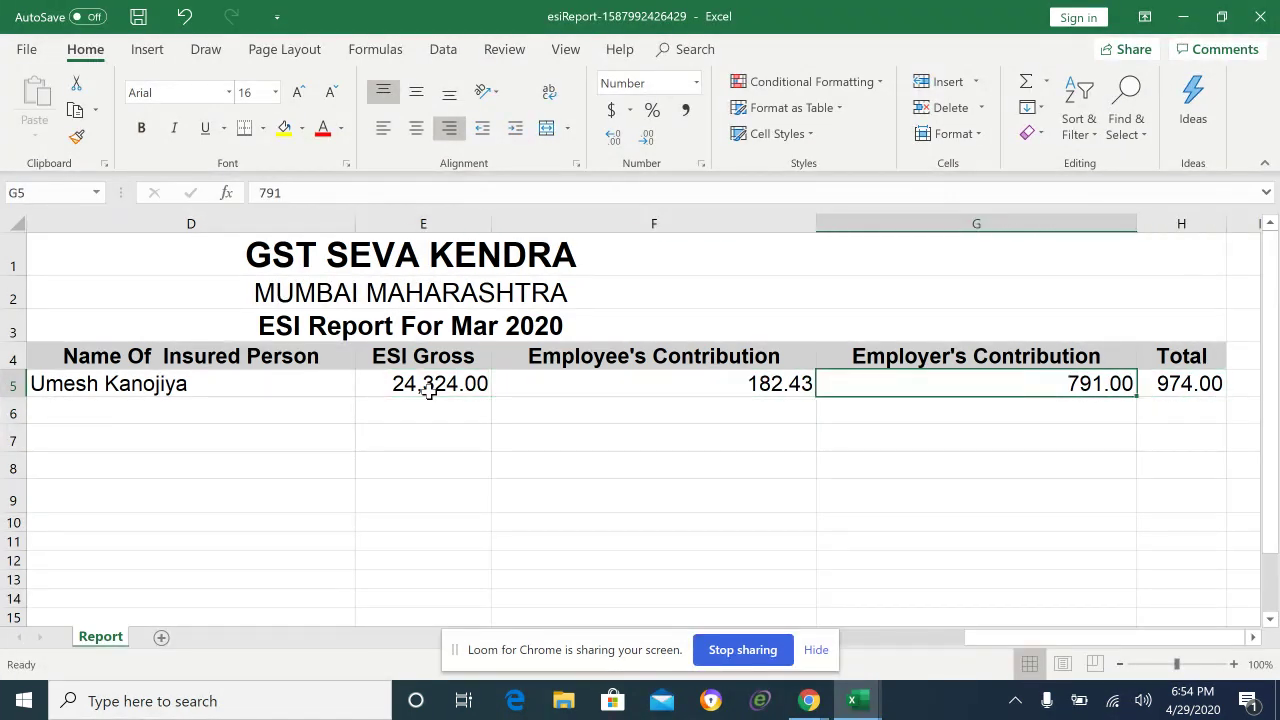
Calculate the Employer's Contribution in G5 as 3.25% of ESI Gross with the formula =E5*3.25%
type("=")
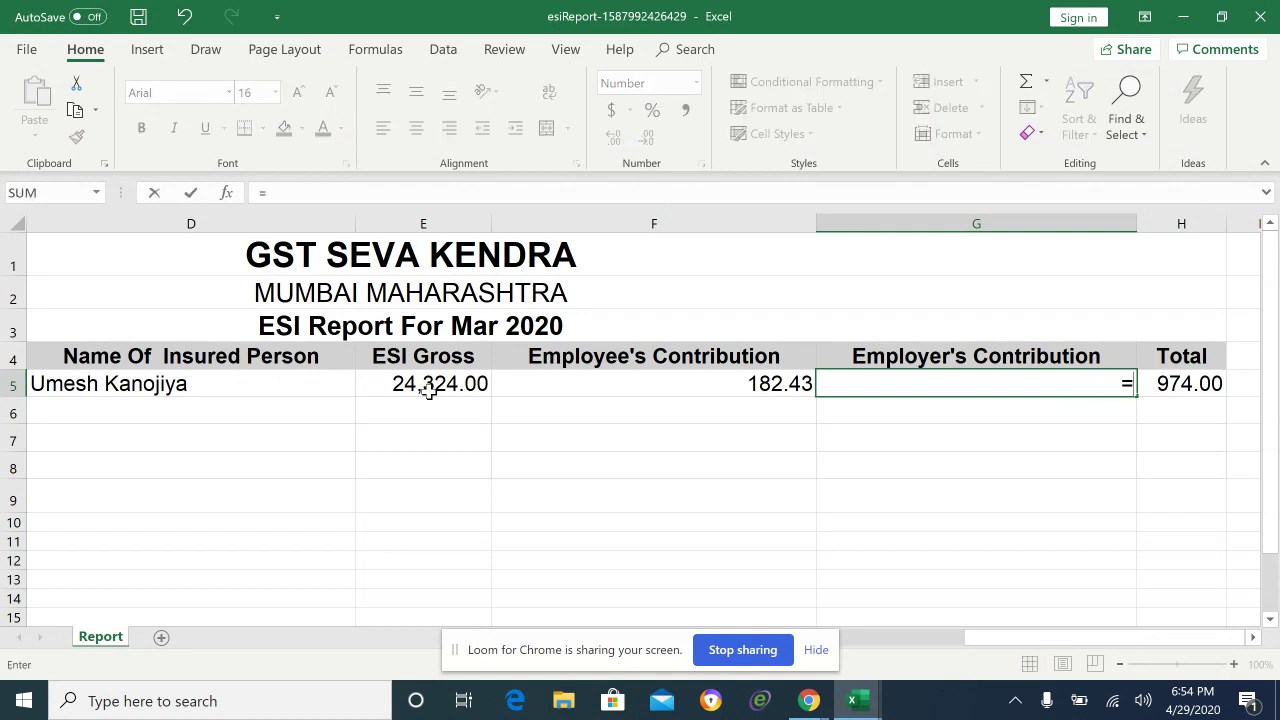
key("Left")
key("Left")
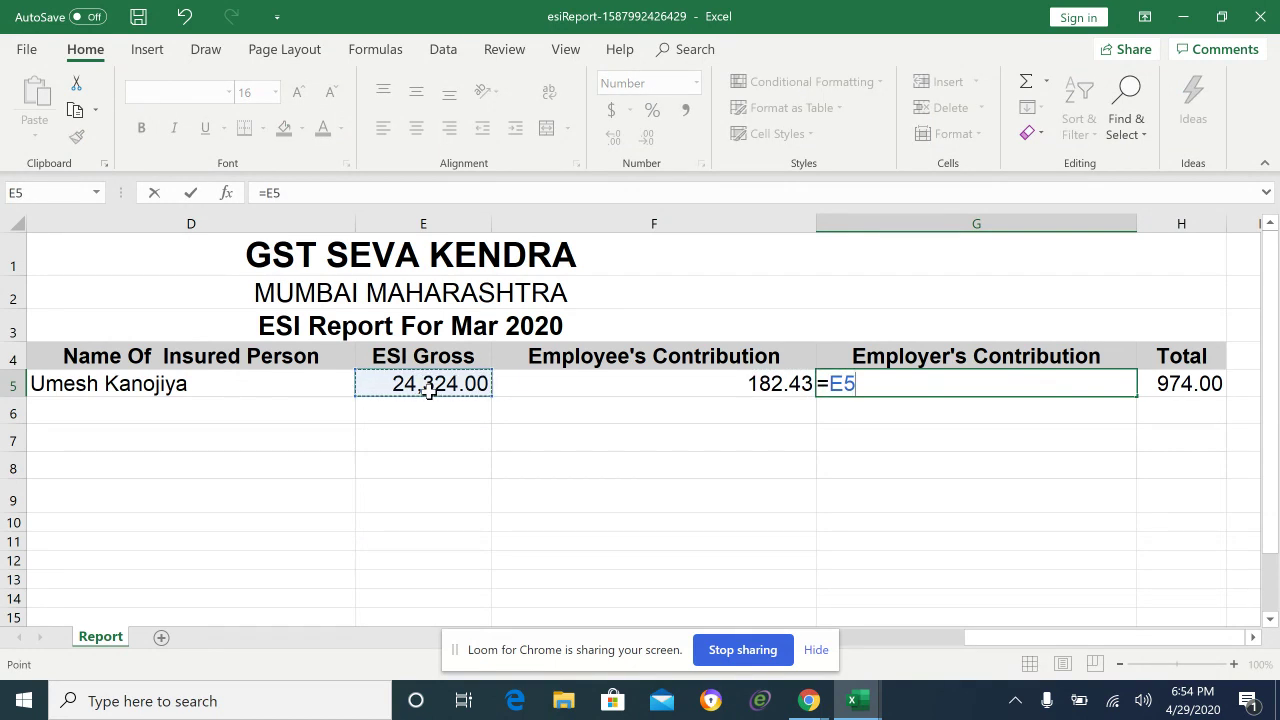
type("*3.2")
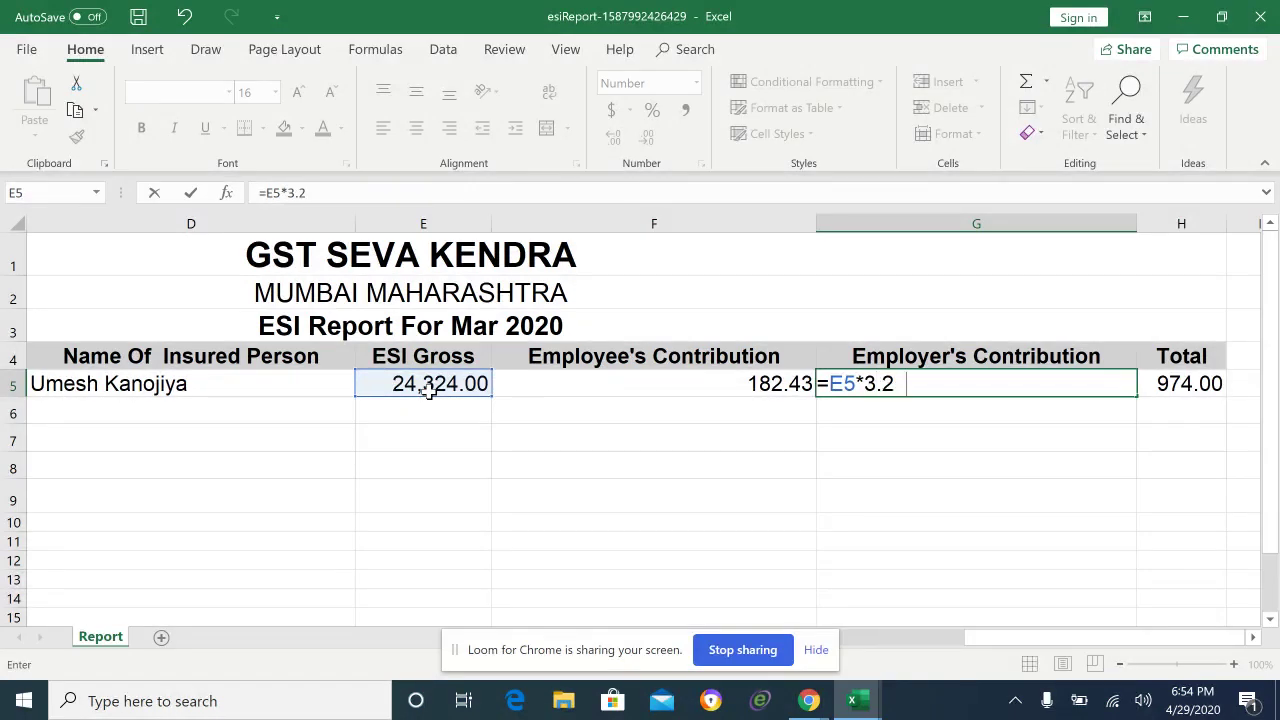
type("5%")
key("Return")
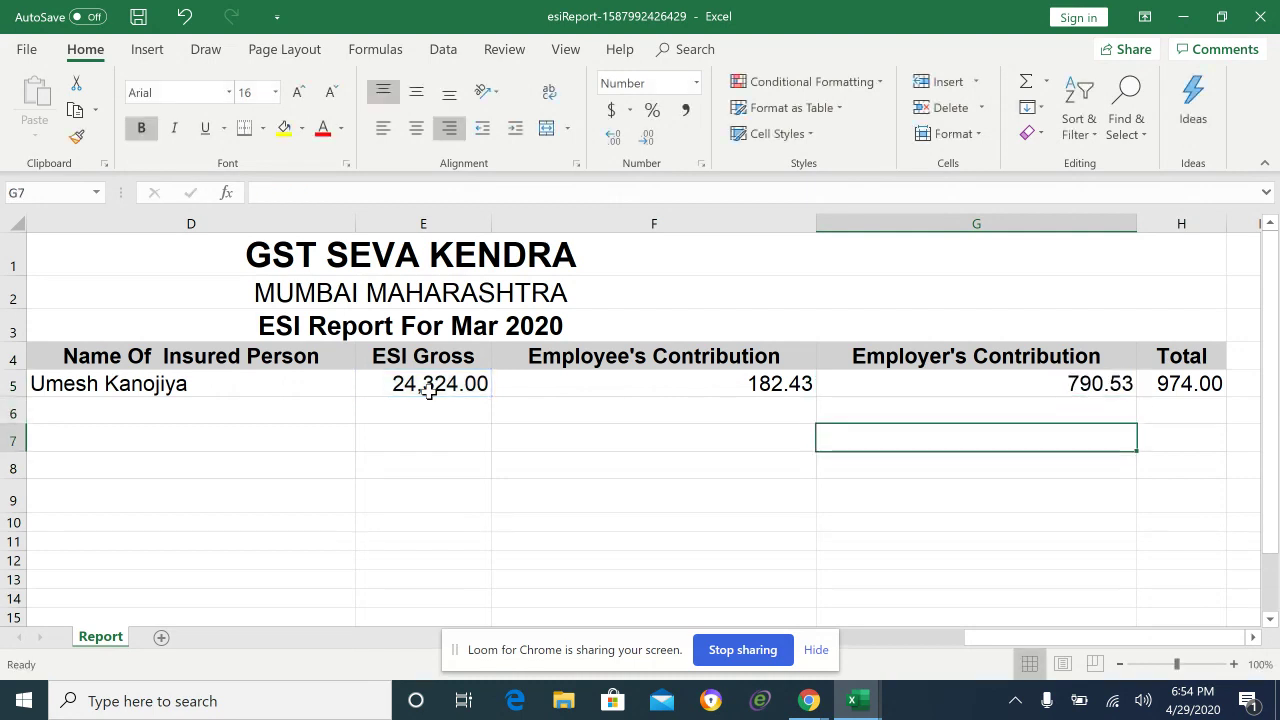
Make the Total in H5 the sum of the employee's and employer's contributions with the formula =F5+G5
key("Up")
key("Right")
type("=")
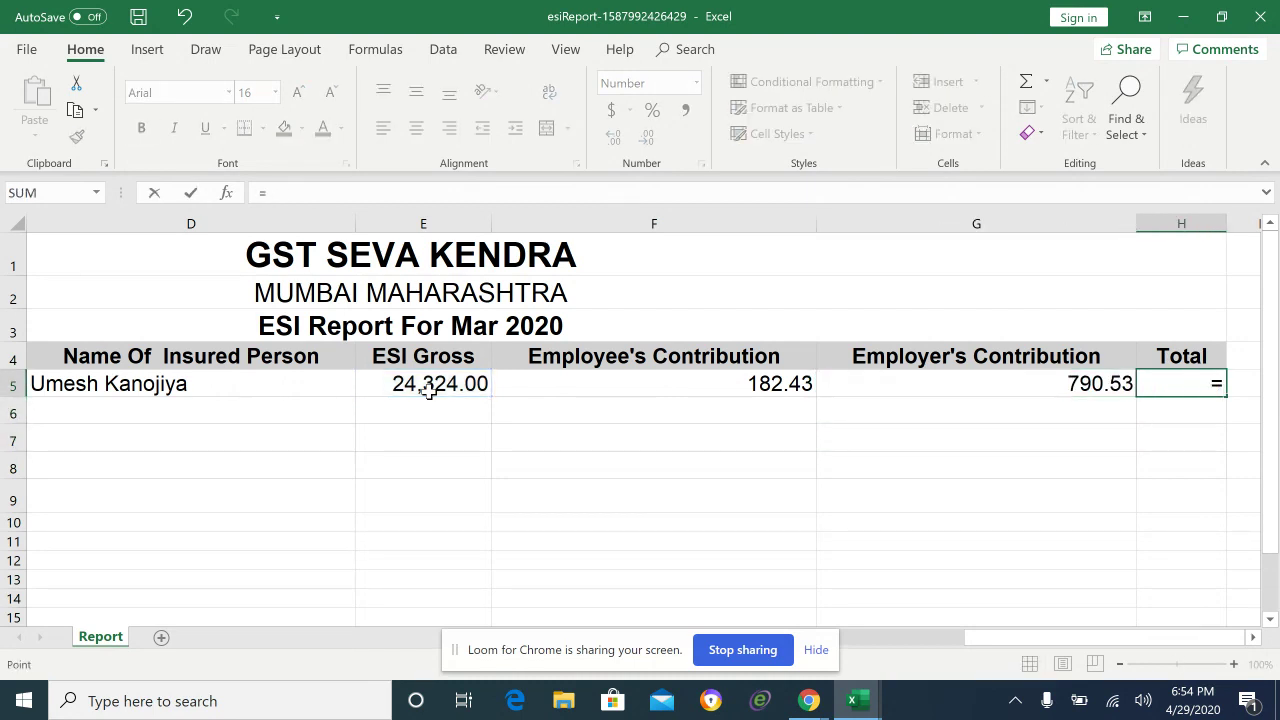
key("Left")
key("Left")
type("+")
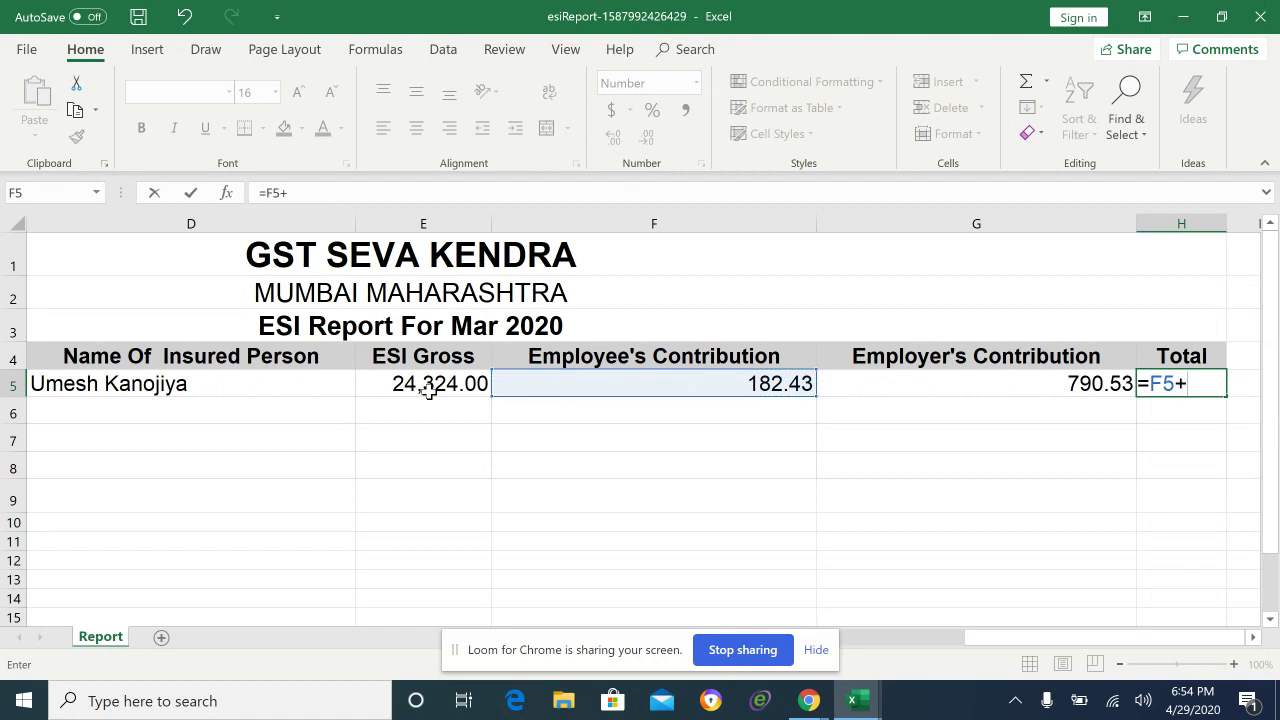
key("Left")
key("Return")
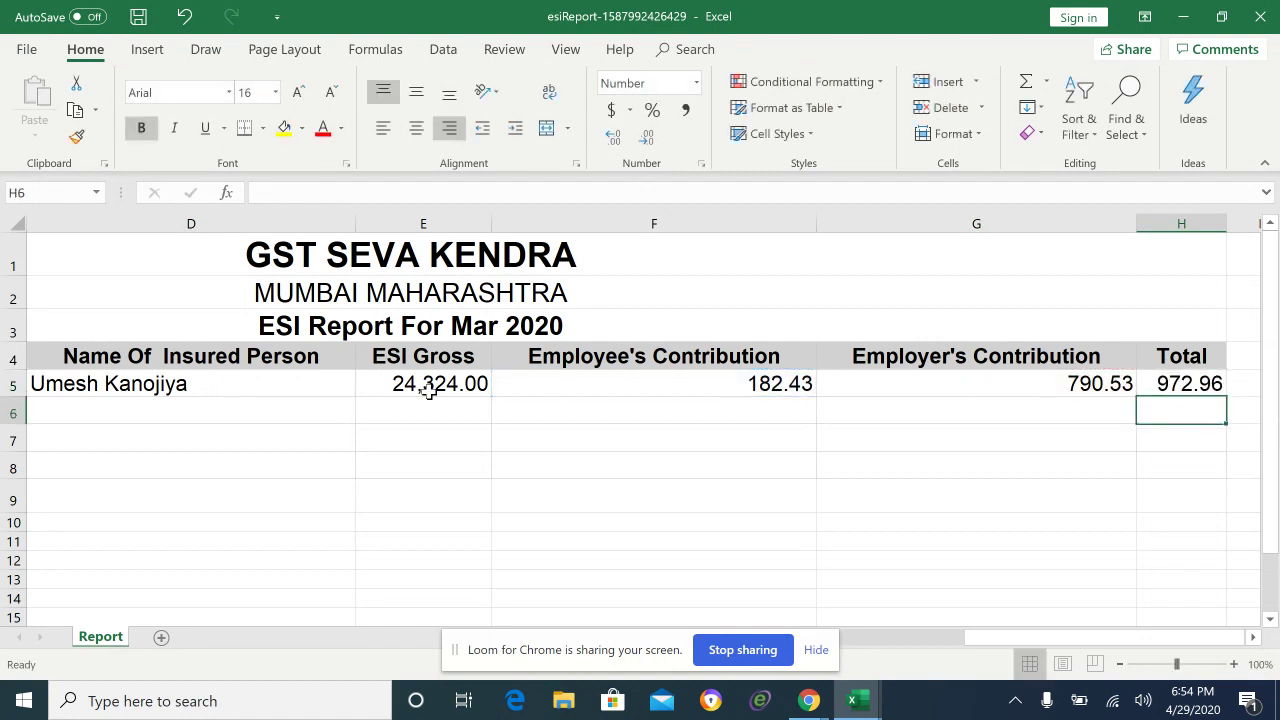
Look over the ESI report's columns from Sl No to Total
scroll(428, 390, "right", 4)
key("Left")
key("Left")
key("Left")
key("Left")
key("Left")
key("Left")
key("Left")
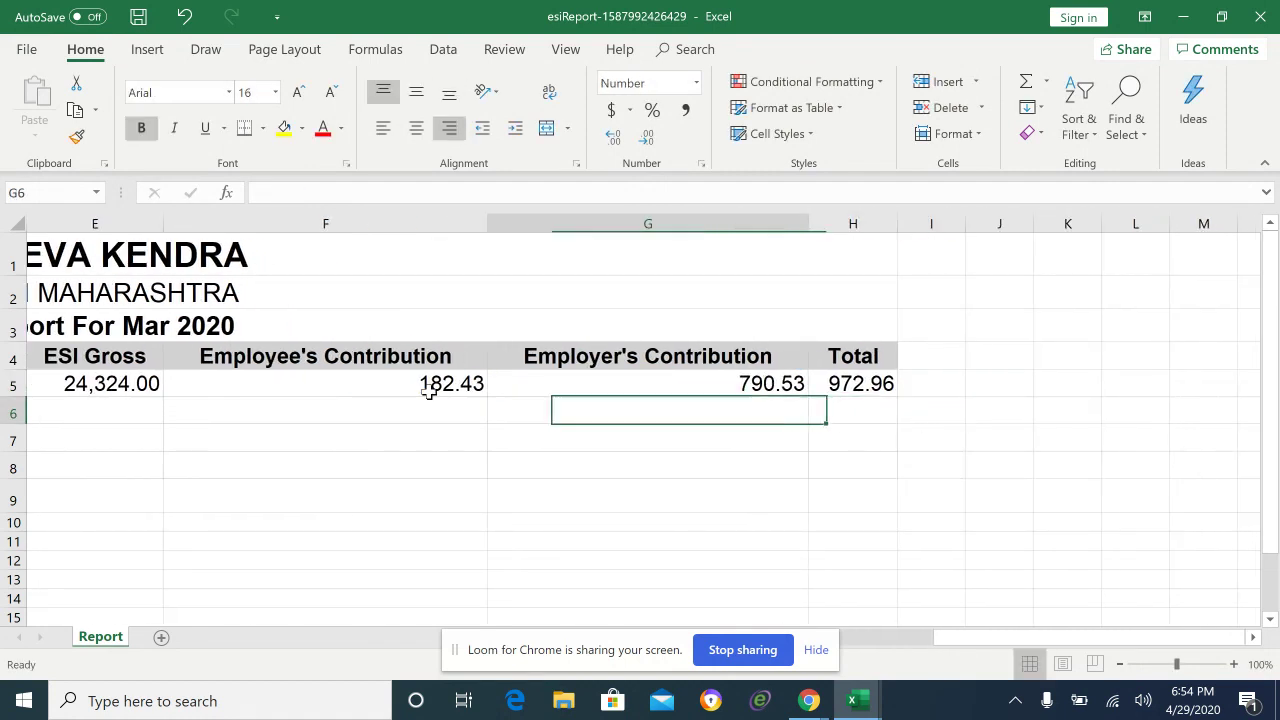
key("Right")
key("Right")
key("Right")
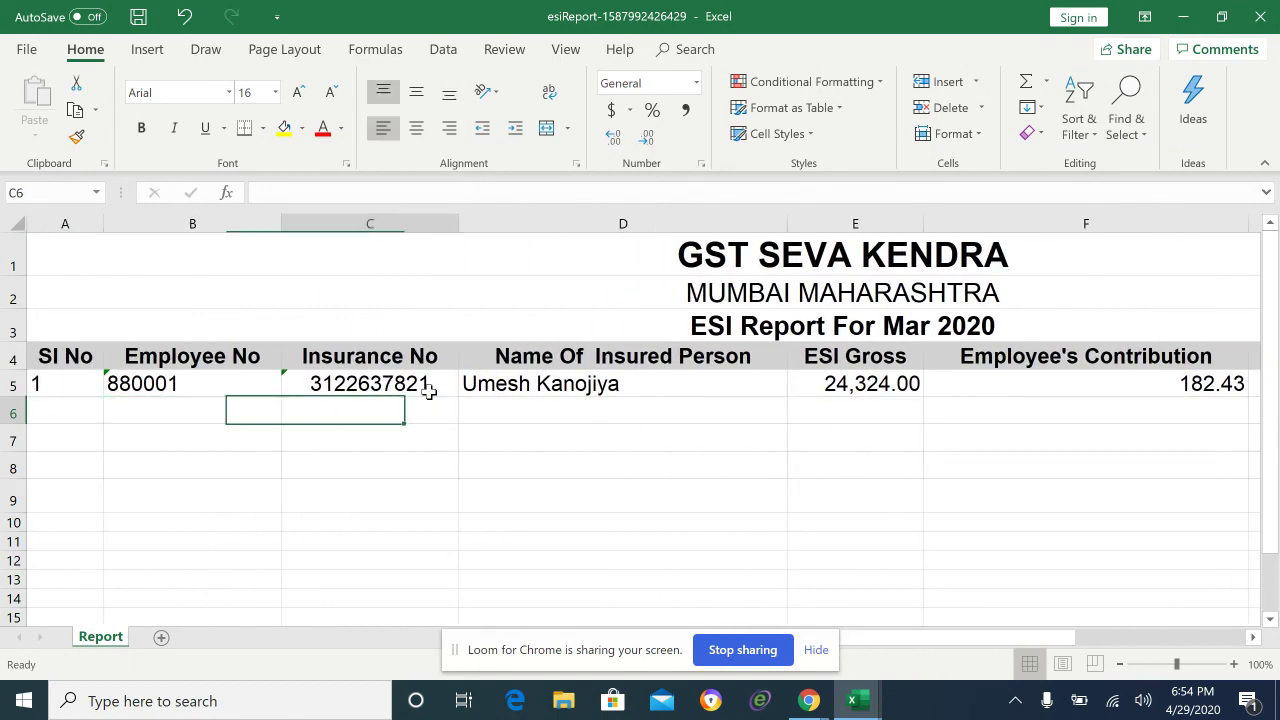
key("Right")
key("Right")
key("Right")
key("Right")
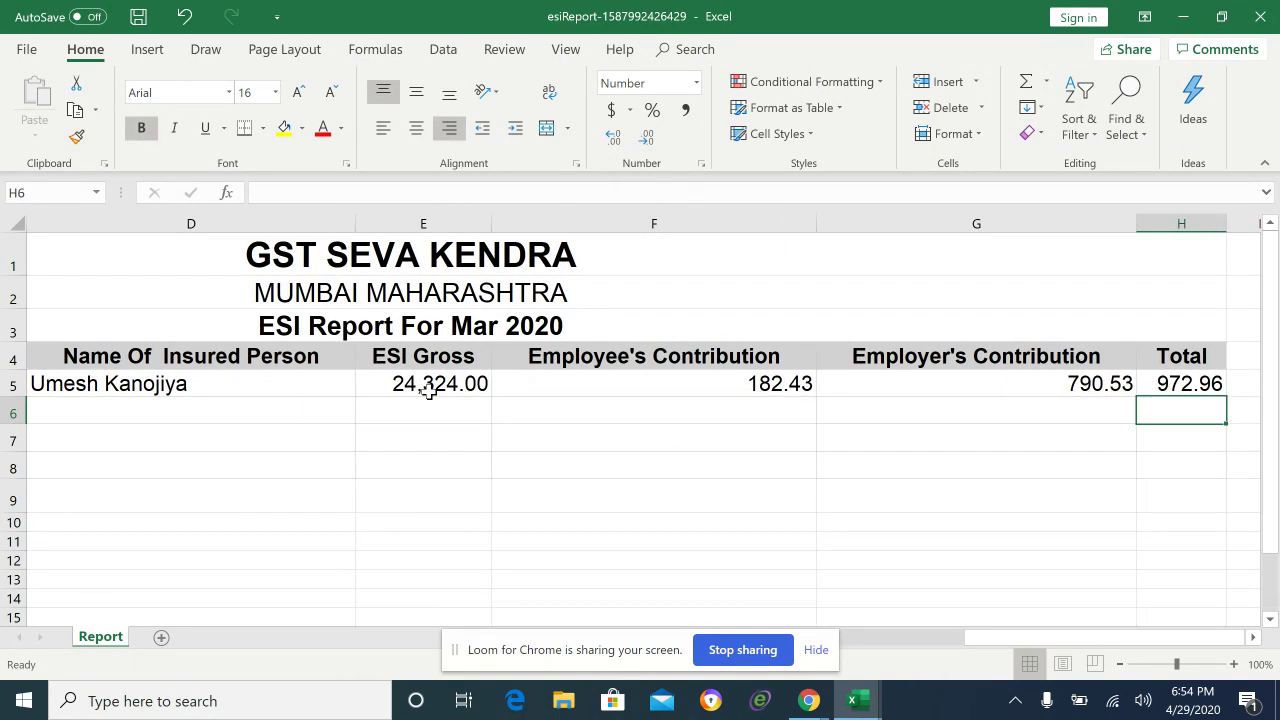
mouse_move(860, 703)
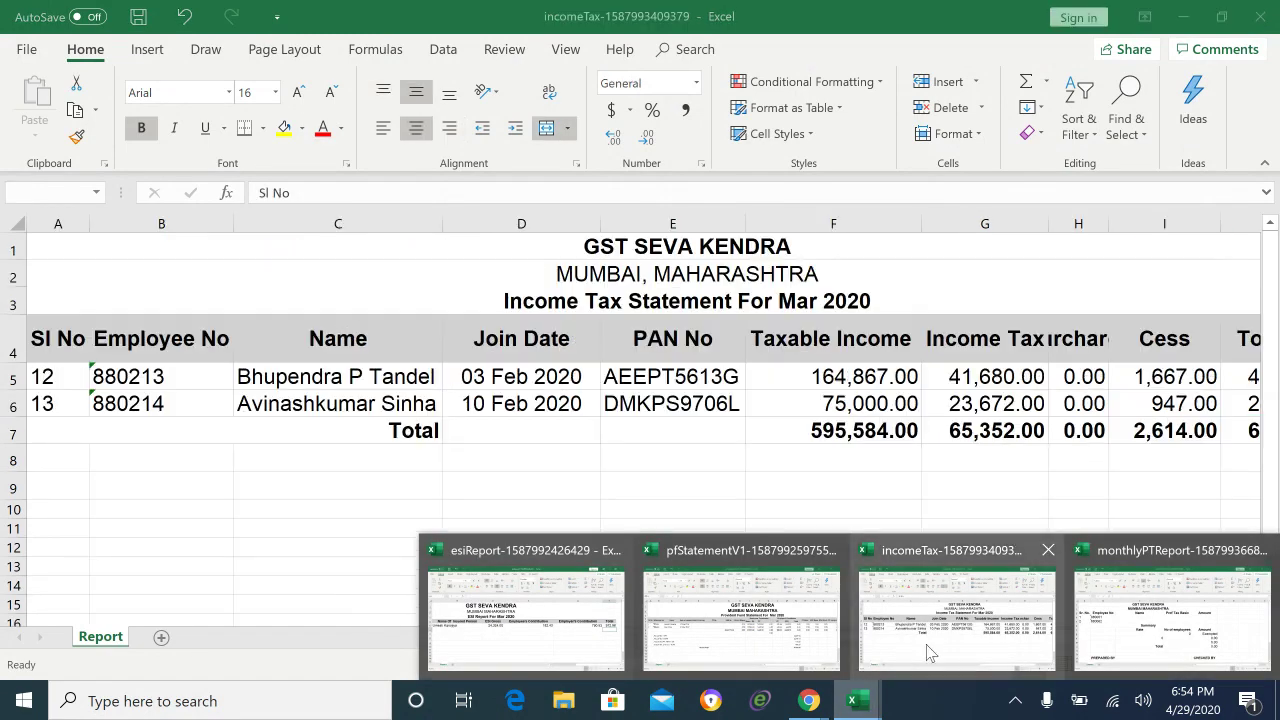
left_click(930, 645)
left_click(803, 428)
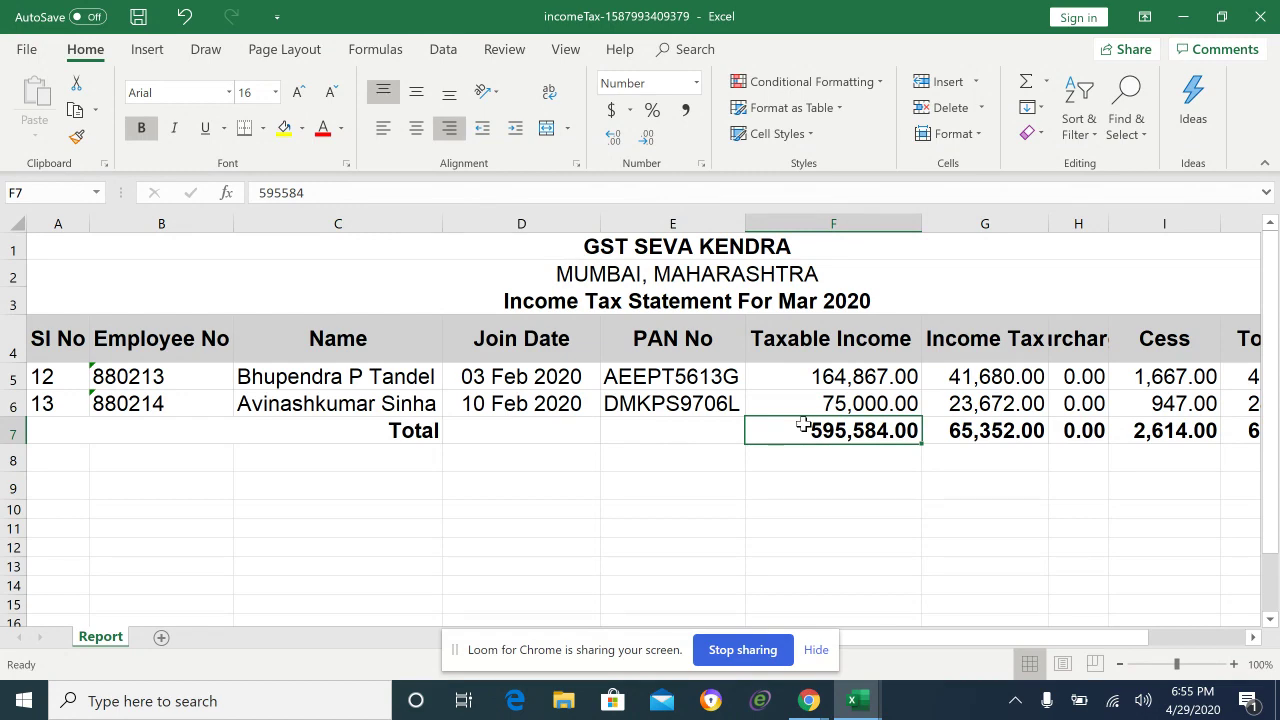
Scan the second employee's row 6 across all columns of the Mar 2020 Income Tax Statement
left_click(633, 401)
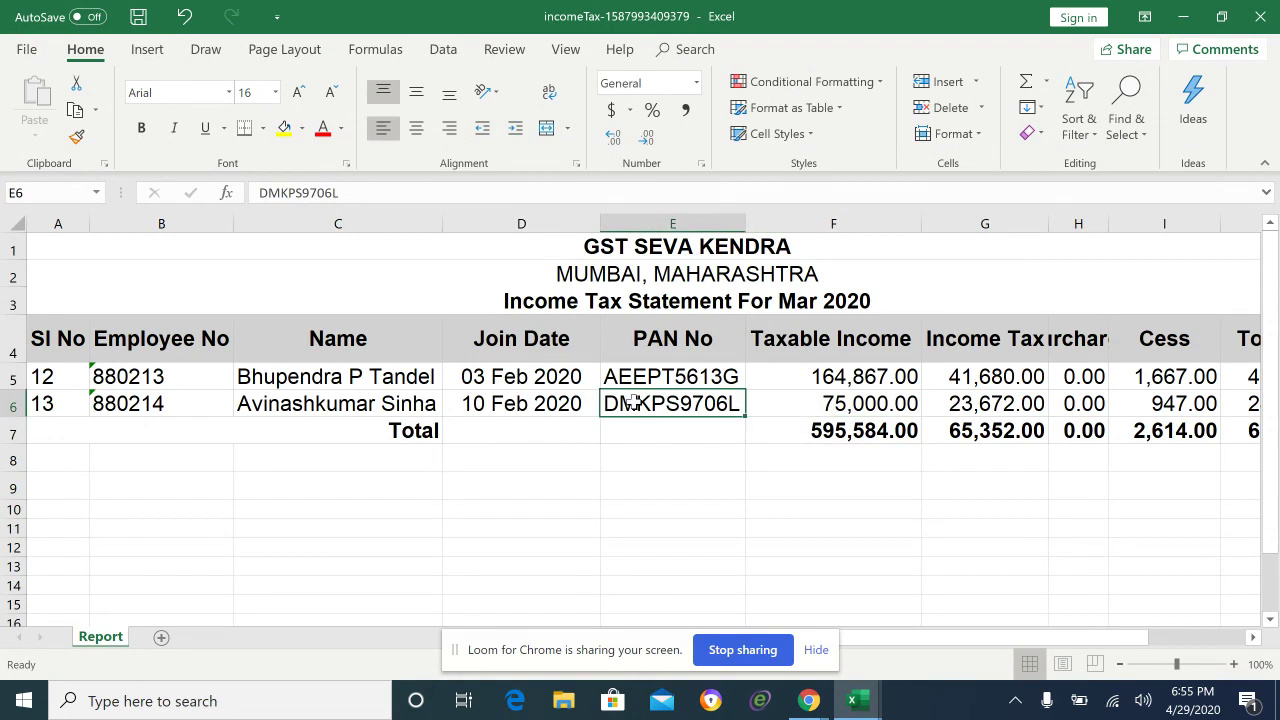
key("Right")
key("Right")
key("Right")
key("Right")
key("Right")
key("Right")
key("Left")
key("Left")
key("Left")
key("Left")
key("Left")
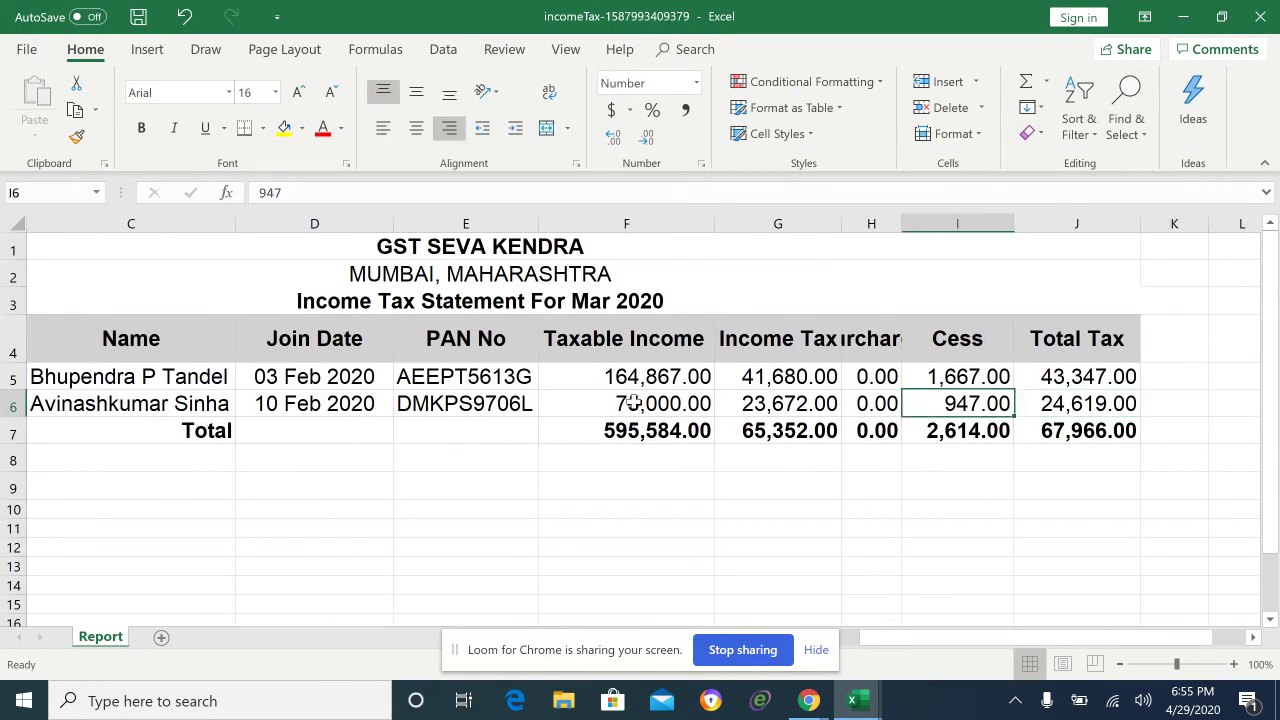
key("Left")
key("Left")
key("Left")
key("Left")
Examine row 6's Join Date, PAN No, Taxable Income, Income Tax, Surcharge, Cess and Total Tax in order
key("Right")
key("Right")
key("Right")
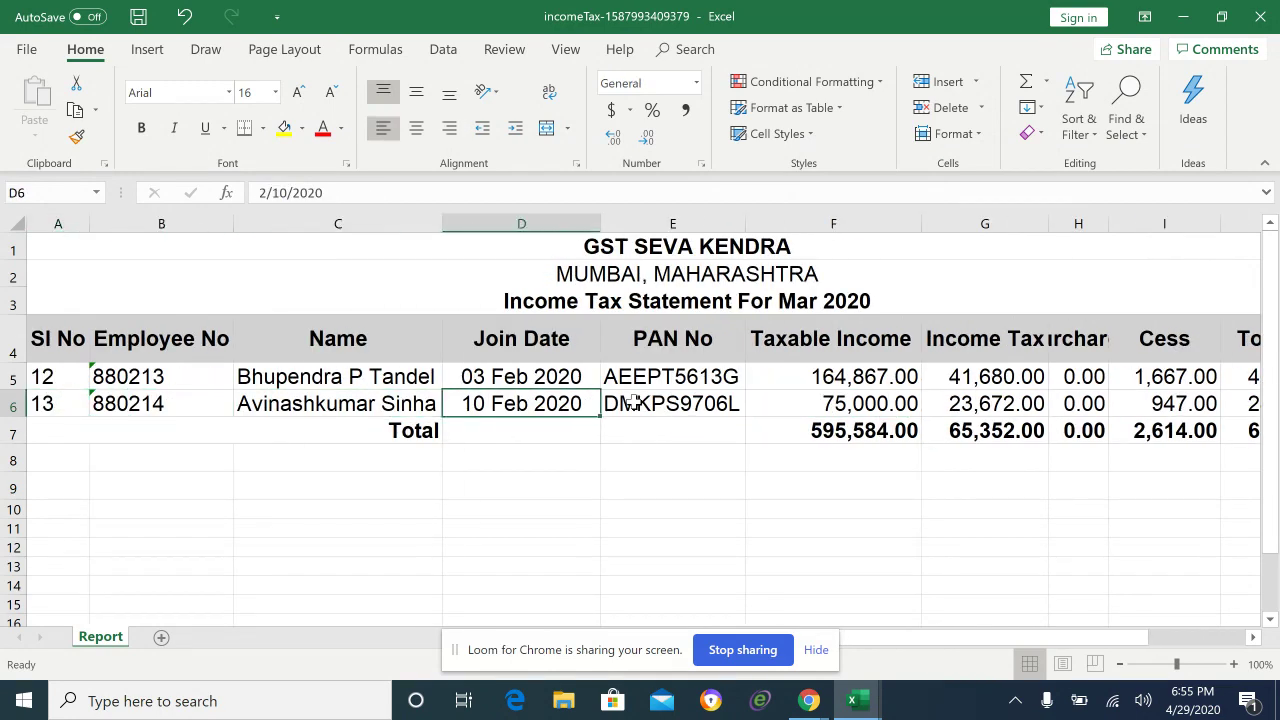
key("Right")
key("Right")
key("Right")
key("Right")
key("Right")
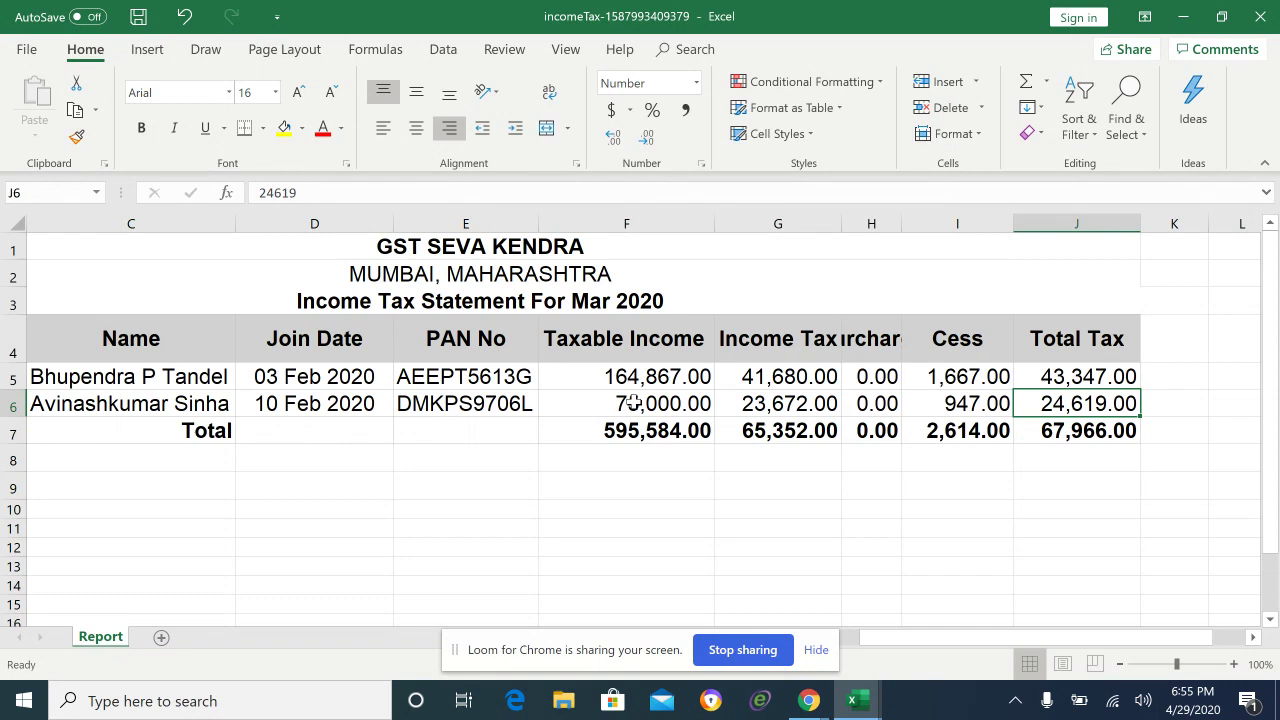
Read row 6 of the Income Tax Statement back from Total Tax to Sl No
key("Left")
key("Left")
key("Left")
key("Left")
key("Left")
key("Left")
key("Left")
key("Left")
key("Left")
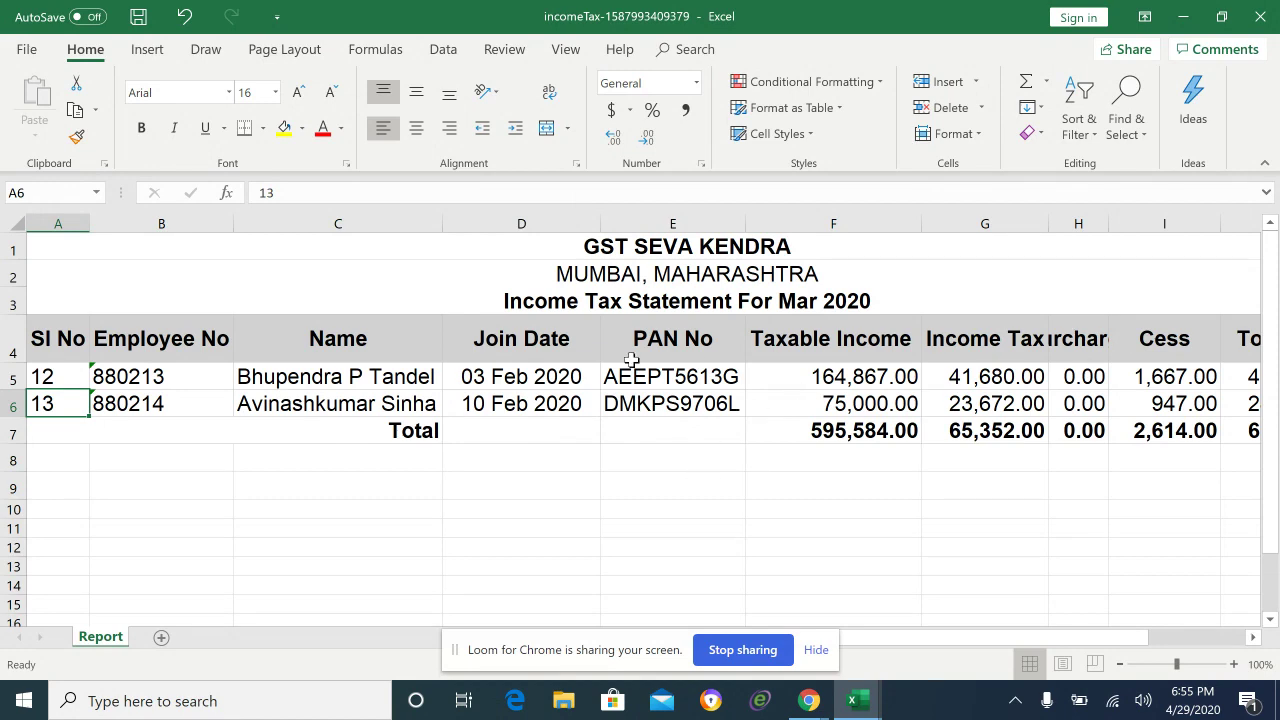
Point out both employees' PAN No entries in E5:E6, leaving the empty cell E9 selected
left_click_drag(626, 369, 670, 402)
left_click(722, 484)
left_click(678, 484)
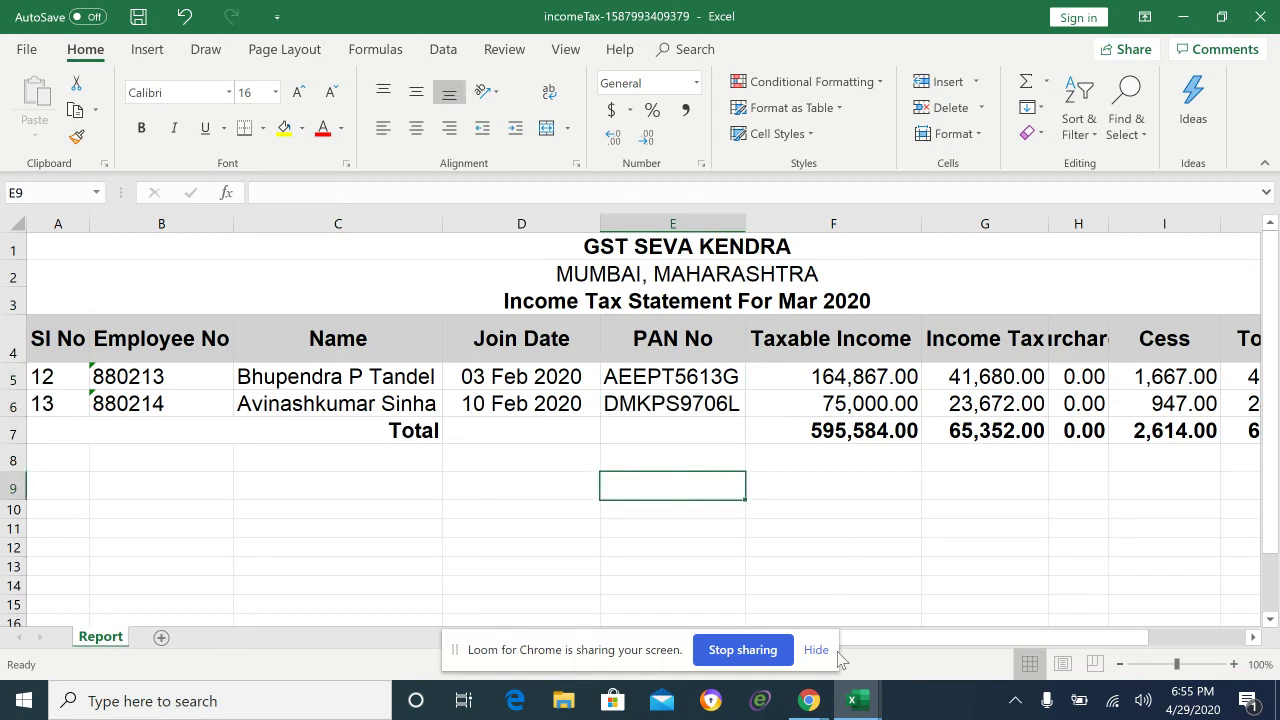
Switch to the monthlyPTReport workbook and enter the placeholder names x and y for employees 1 and 2
mouse_move(858, 704)
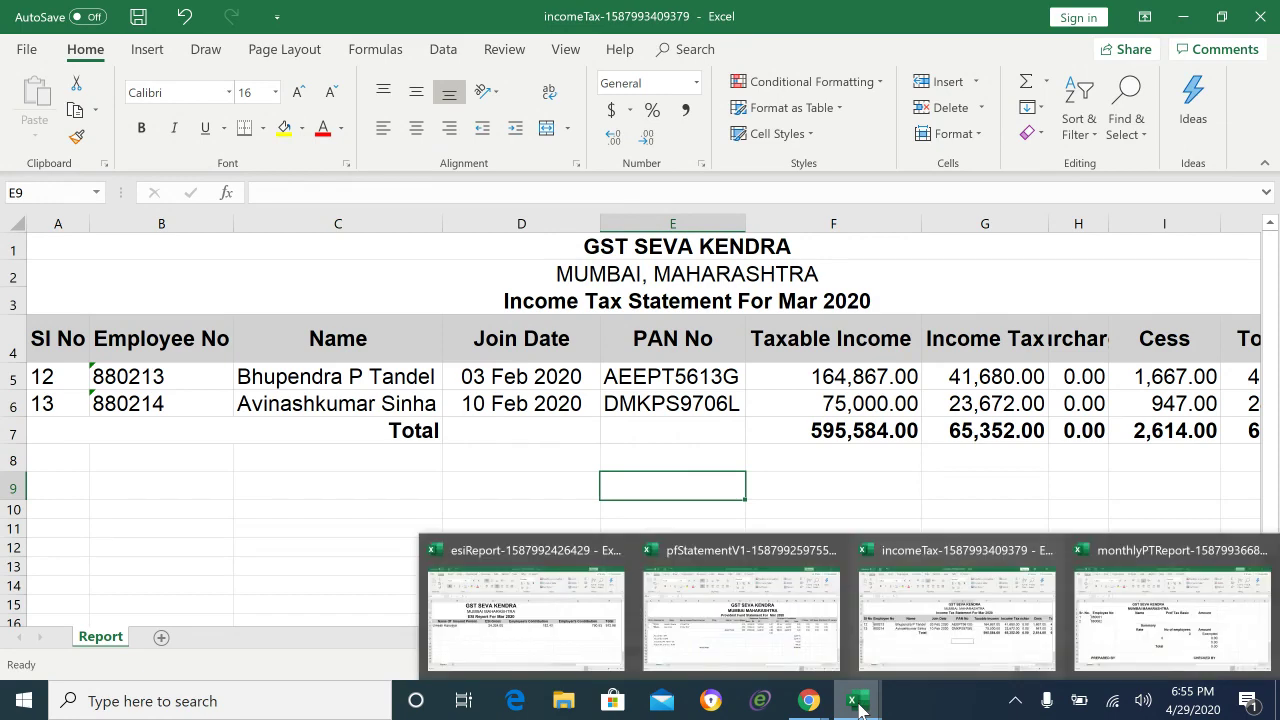
left_click(1109, 652)
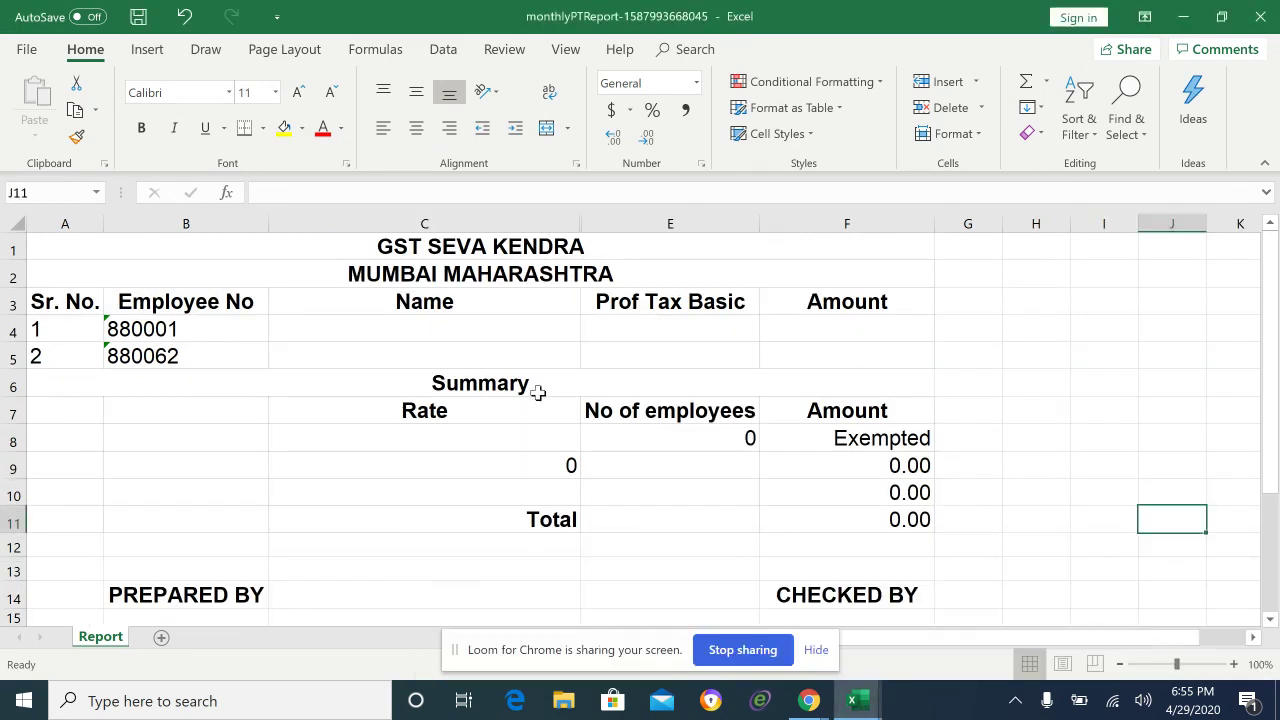
left_click(193, 337)
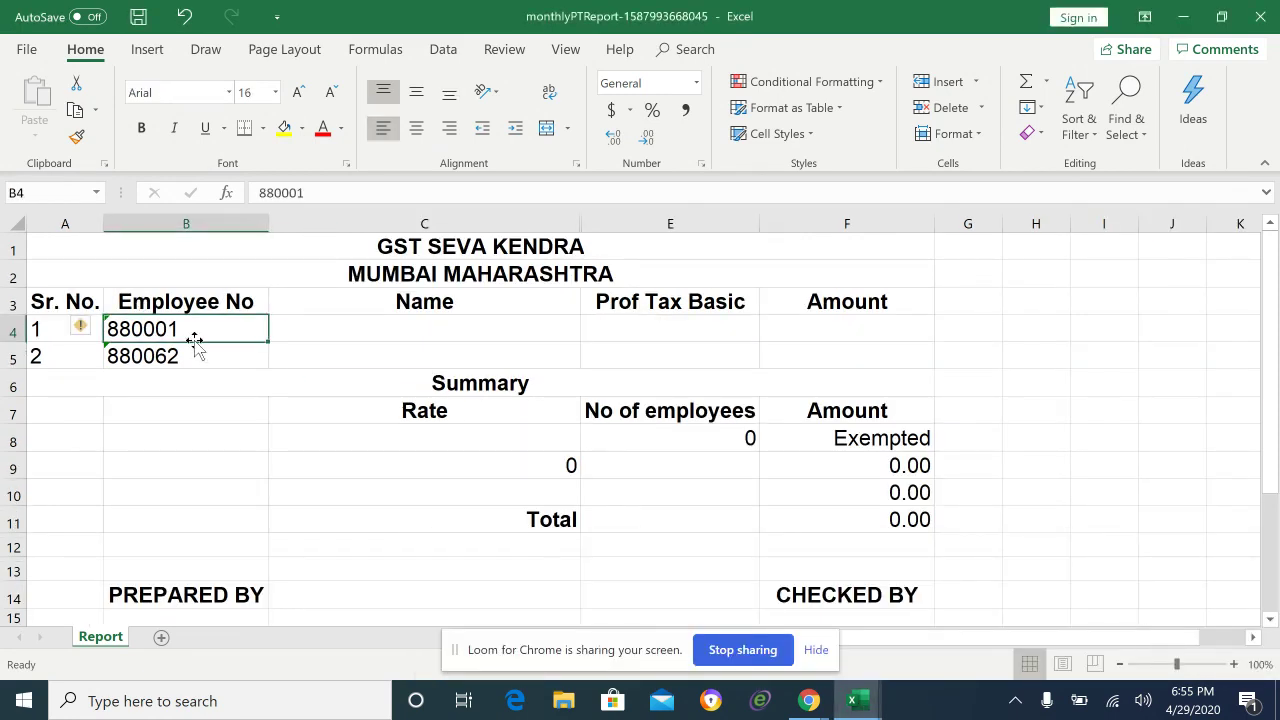
left_click(326, 329)
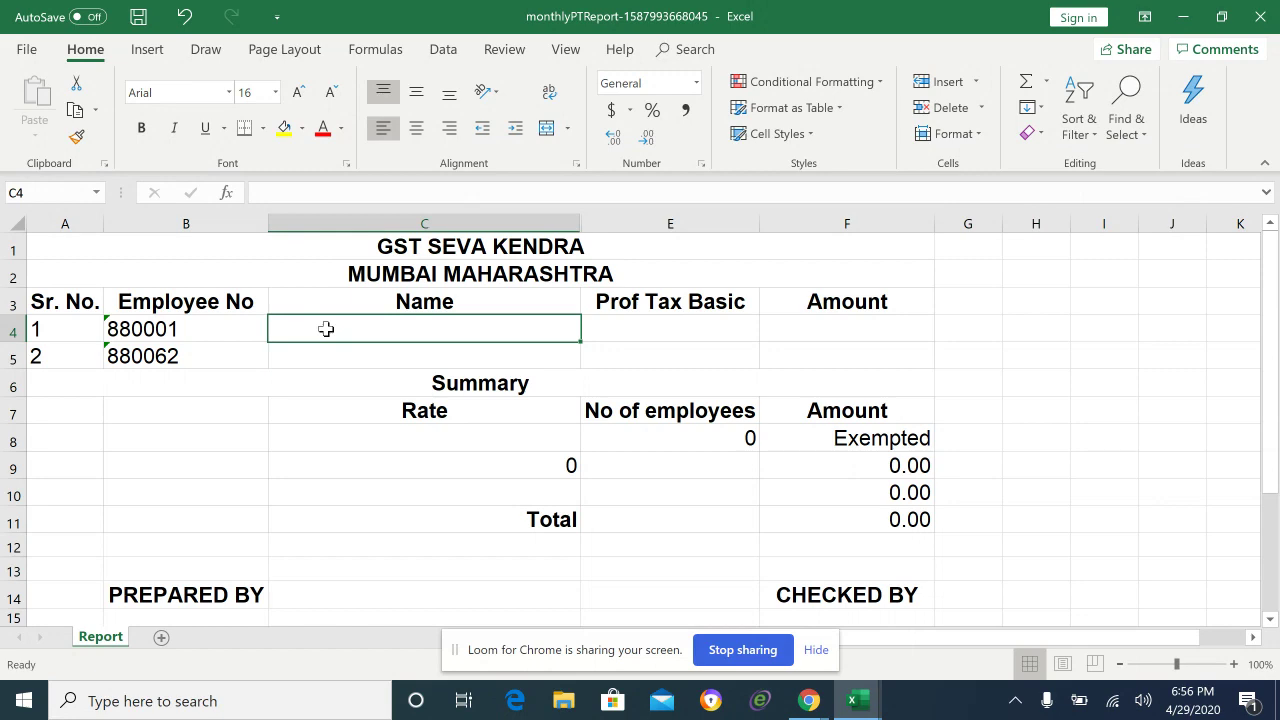
type("x")
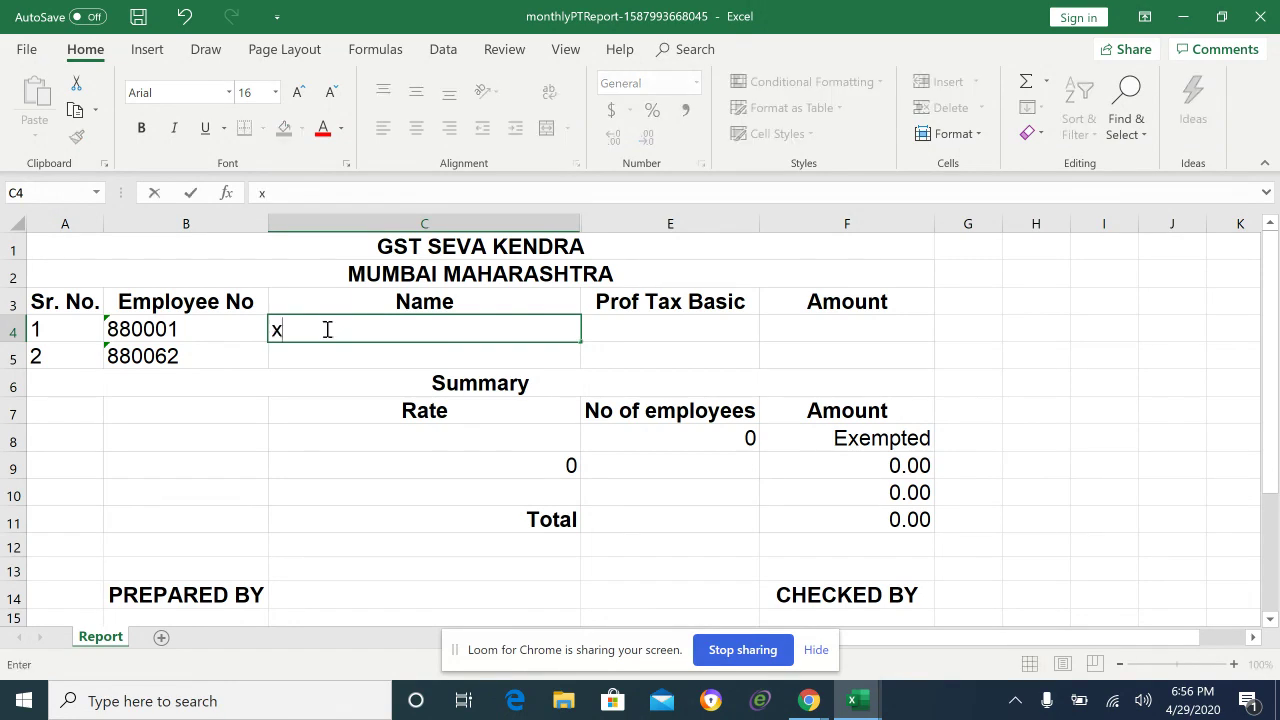
key("Return")
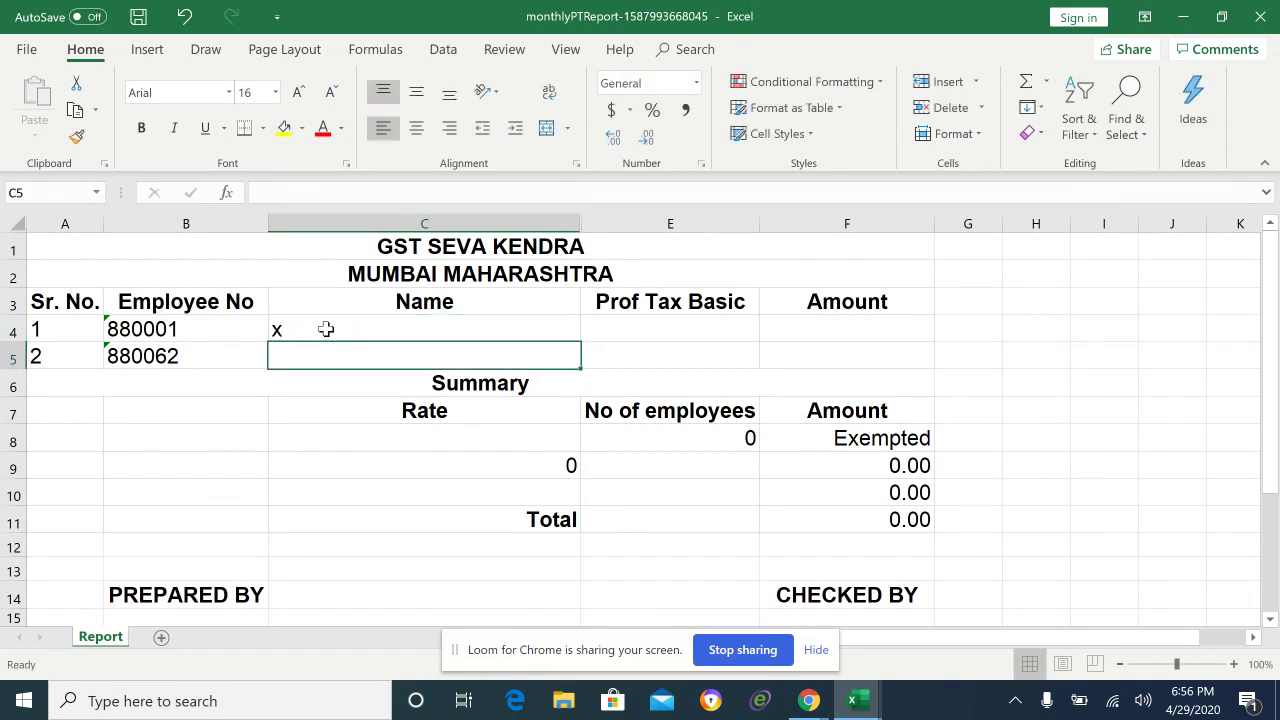
type("y")
key("Tab")
Enter the Prof Tax Basic values 200 for employee x and 175 for employee y
key("Left")
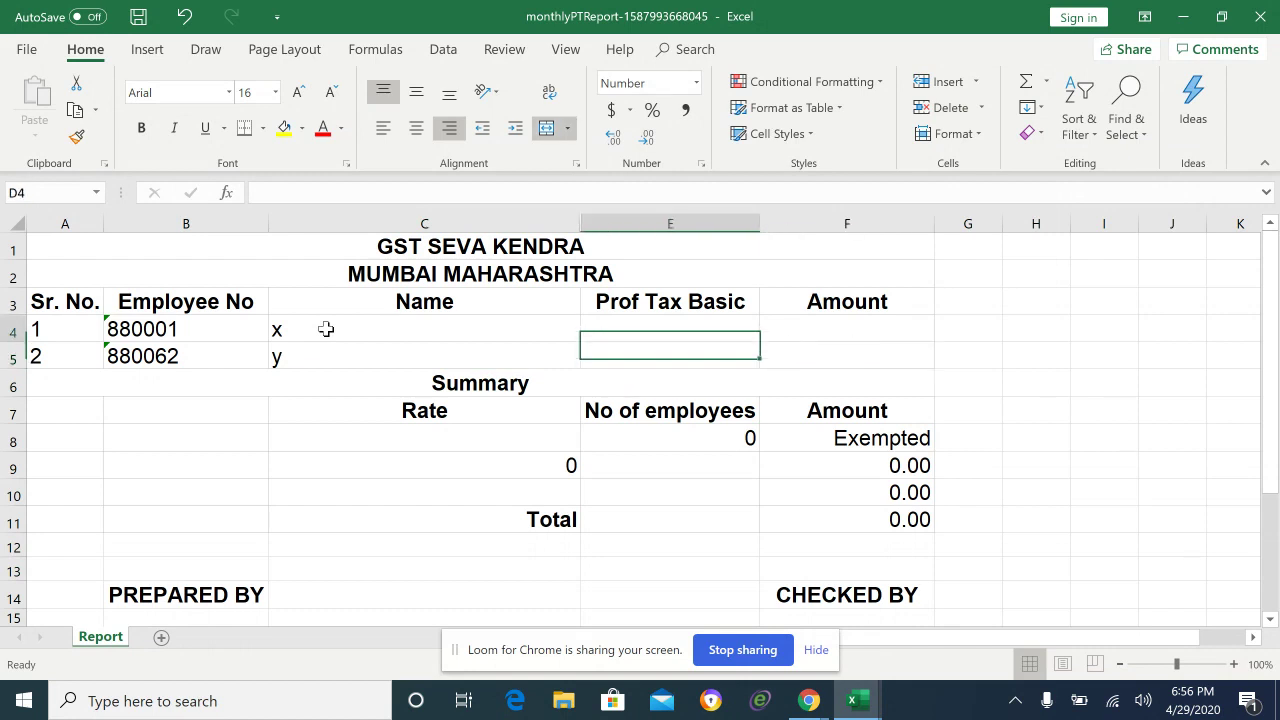
key("Up")
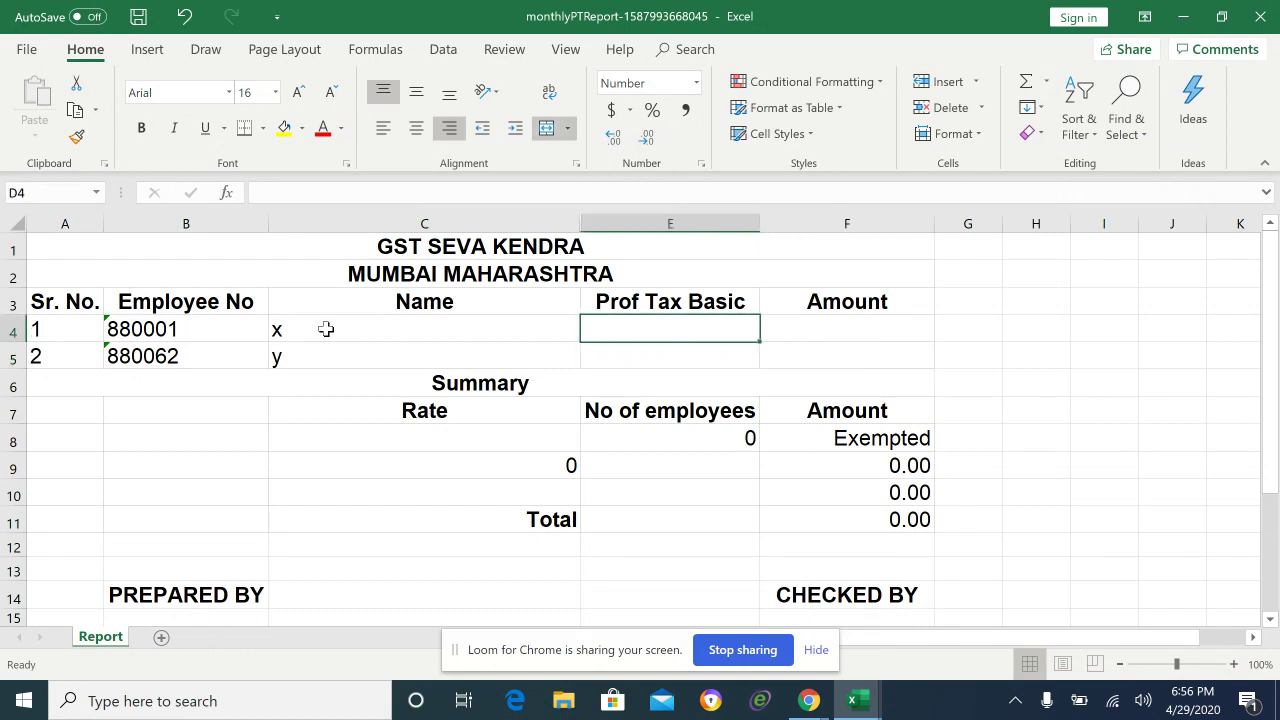
type("200")
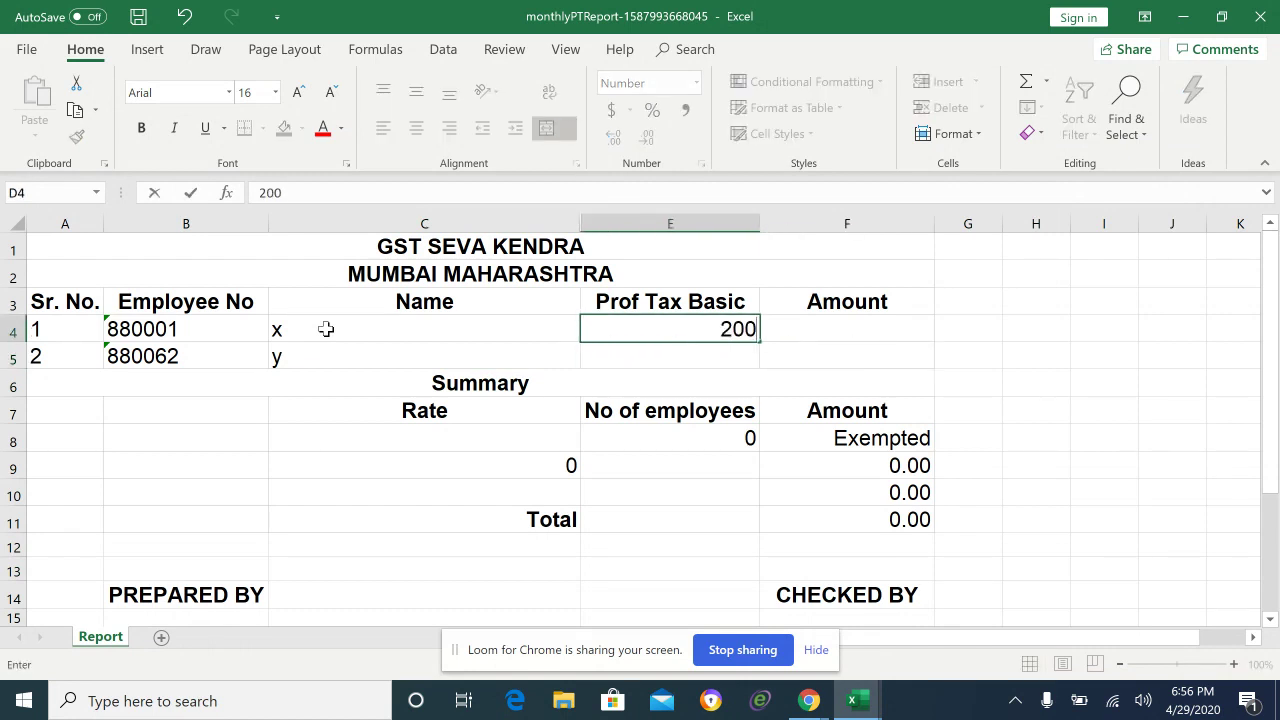
key("ctrl+Return")
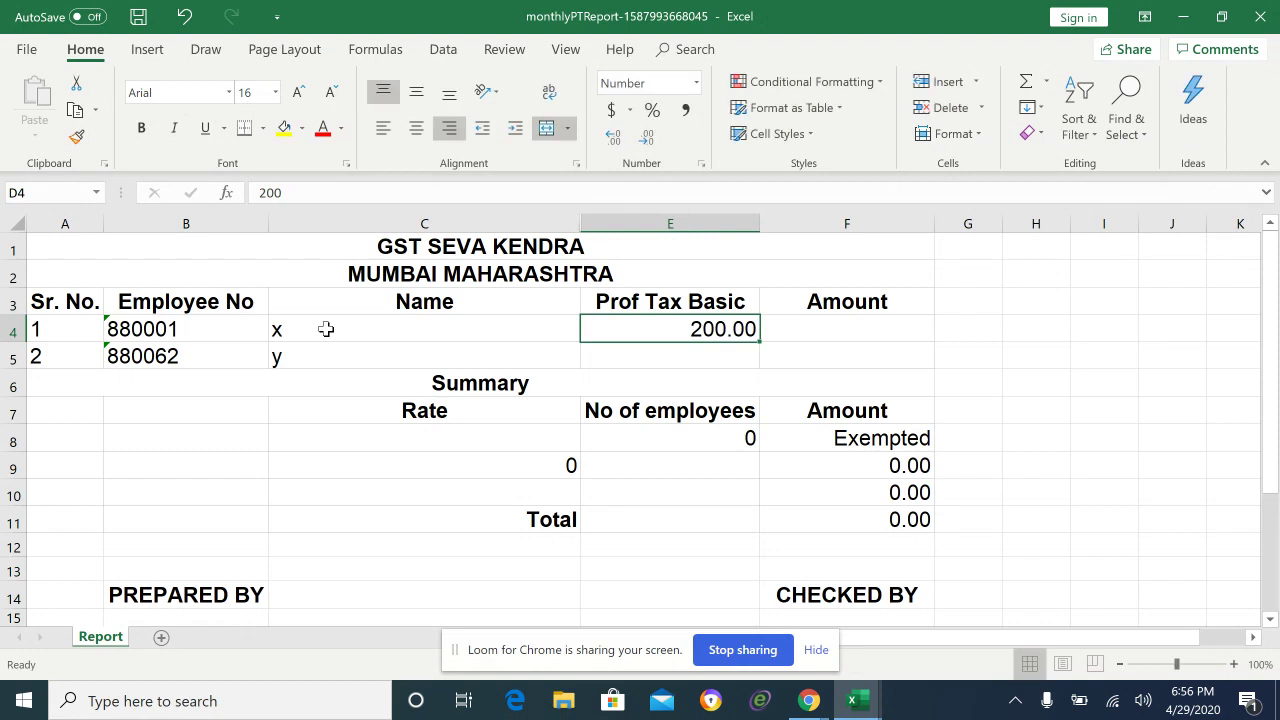
key("Down")
type("175")
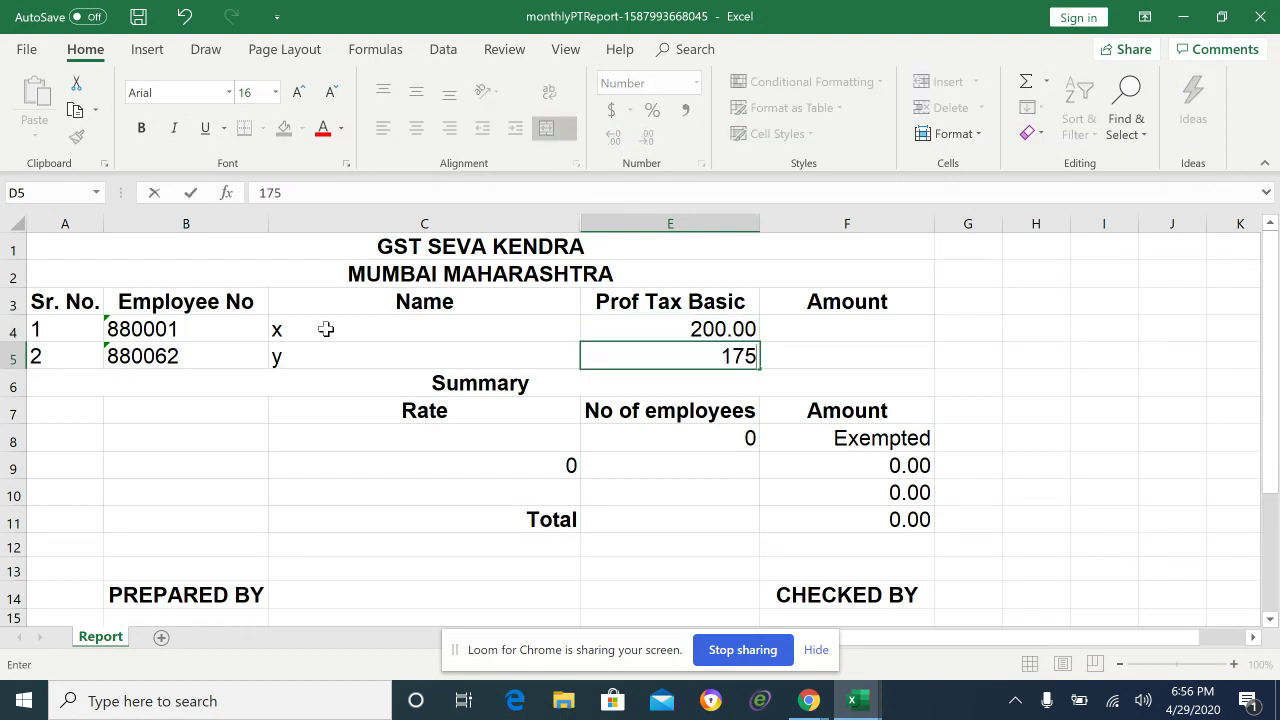
key("ctrl+Return")
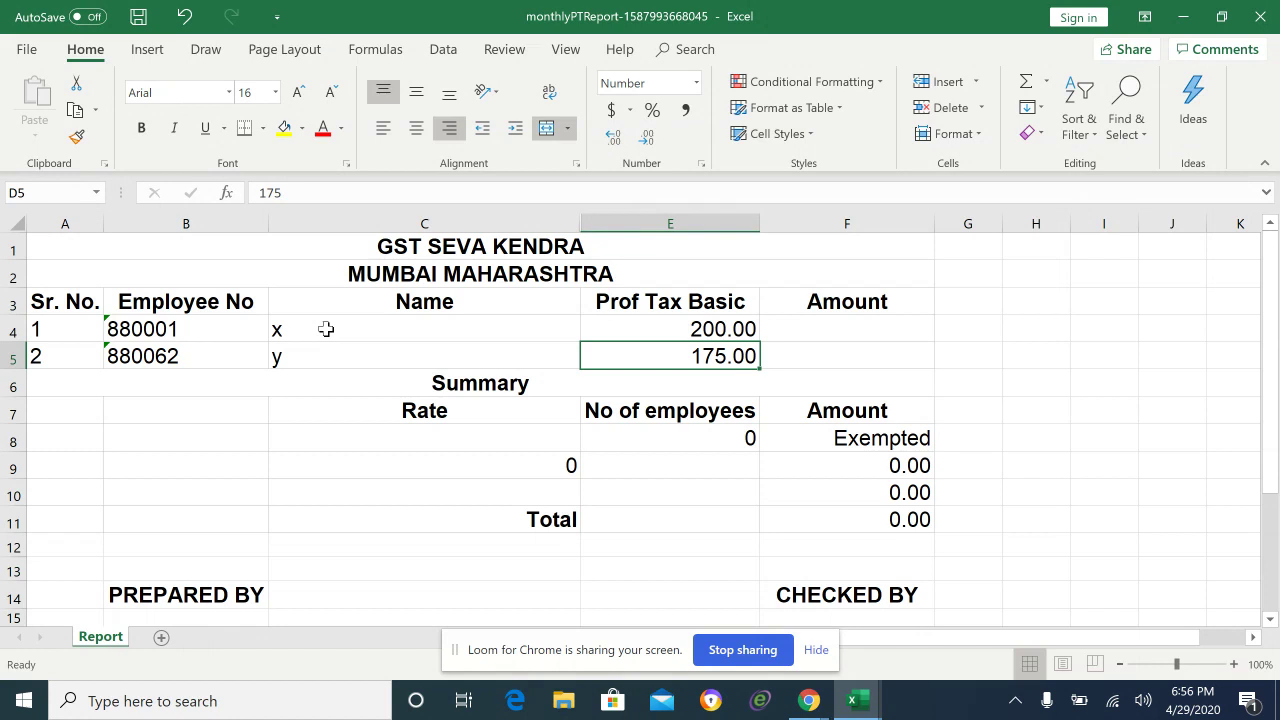
Link the Amount cells F4 and F5 to each employee's Prof Tax Basic with the formulas =D4 and =D5
left_click(853, 332)
type("=")
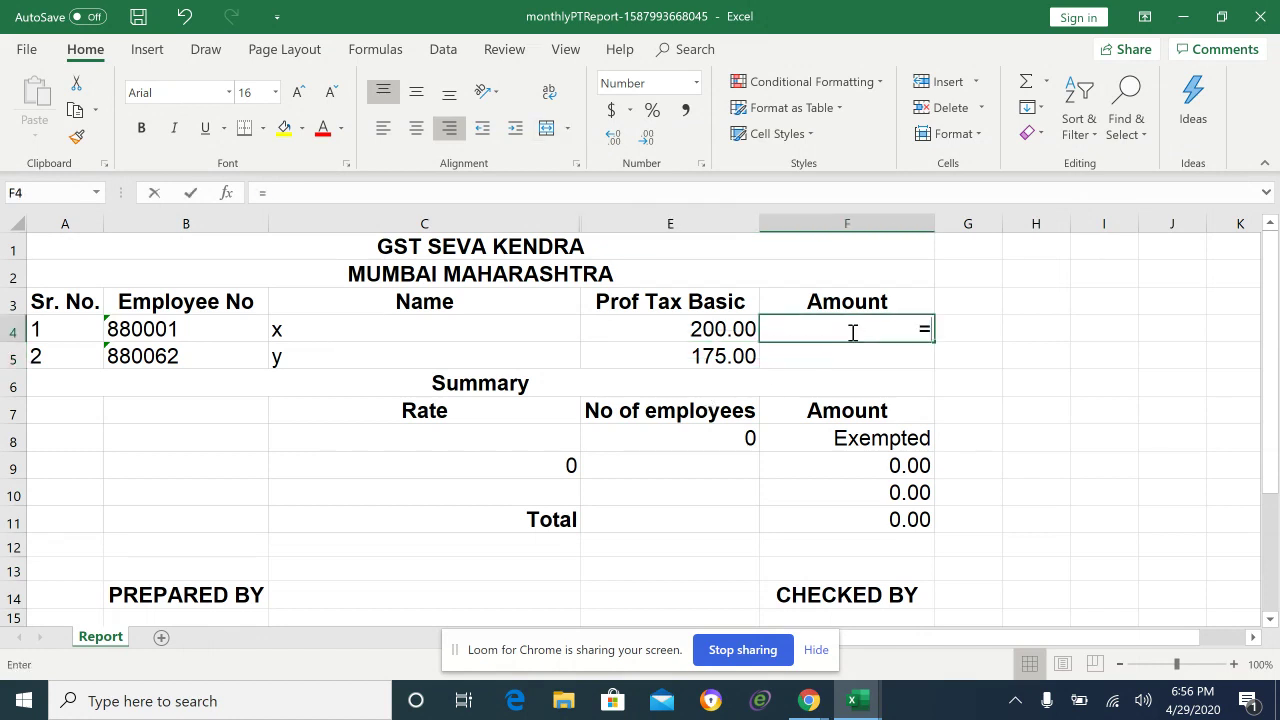
key("Left")
key("Return")
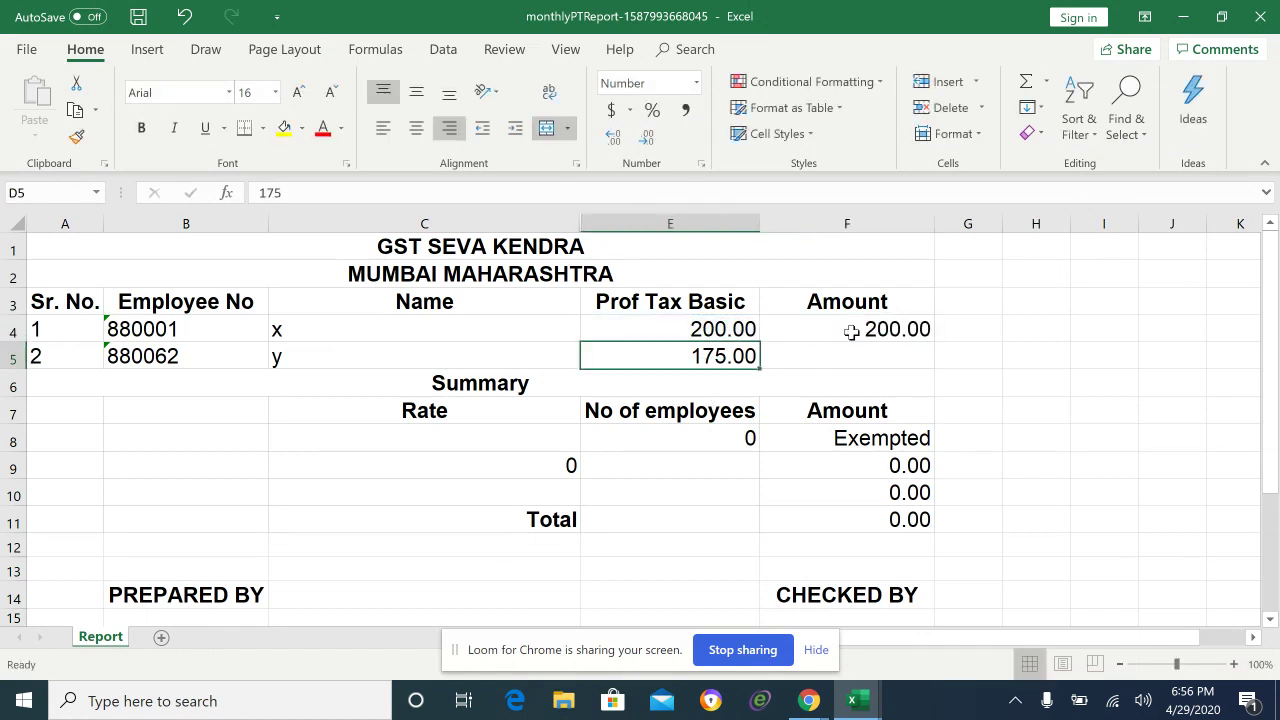
key("Right")
type("=")
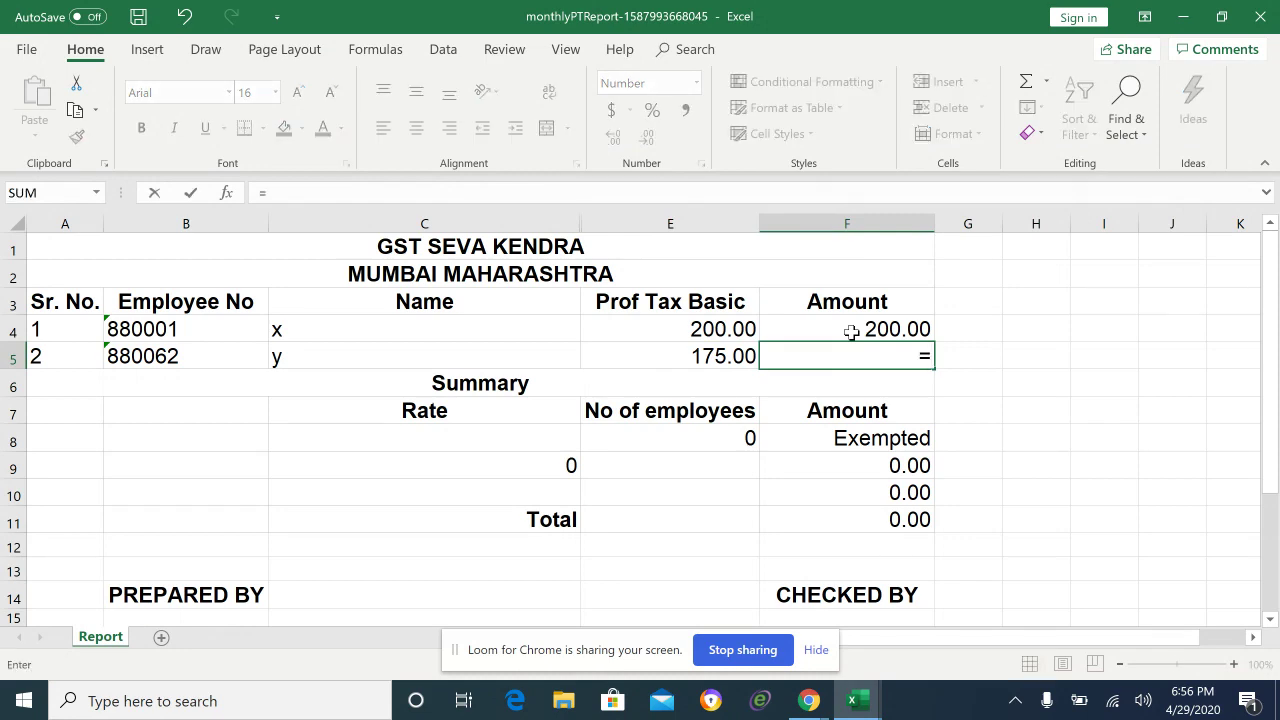
key("Left")
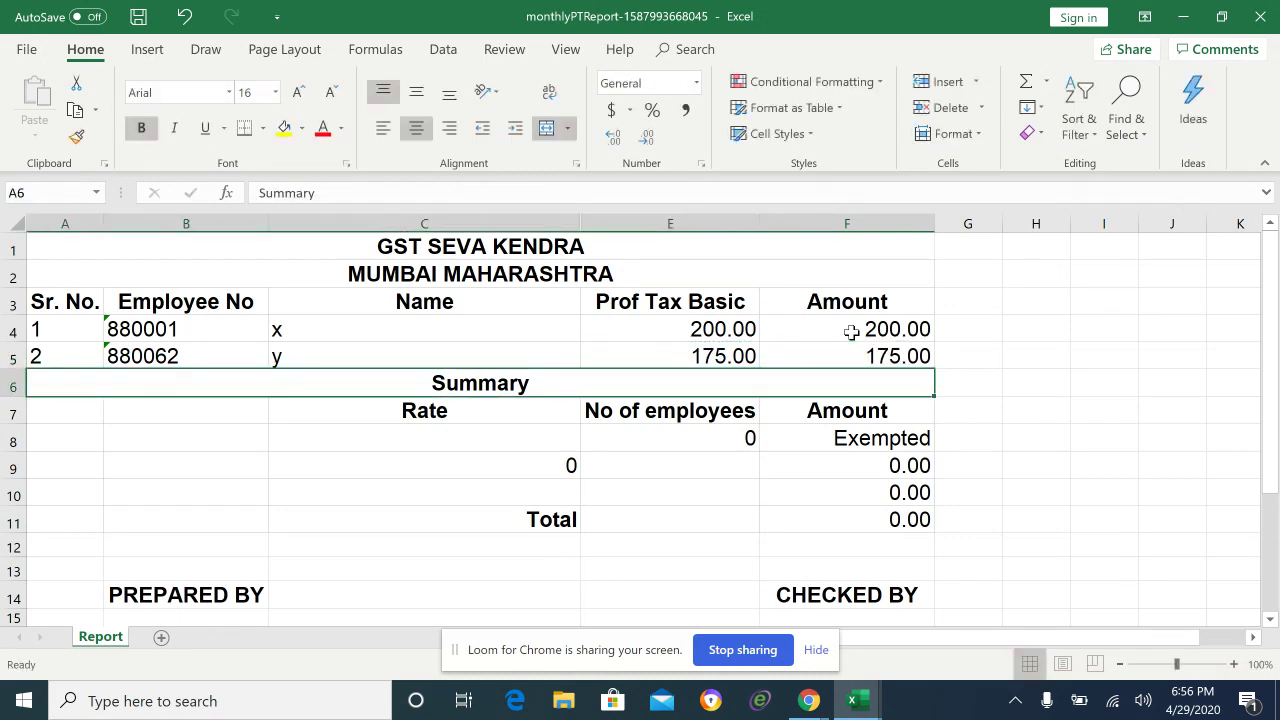
Enter 2 as the No of employees in the summary's Total row, cell E11
key("Down")
key("Down")
key("Down")
key("Down")
key("Down")
key("Down")
key("Right")
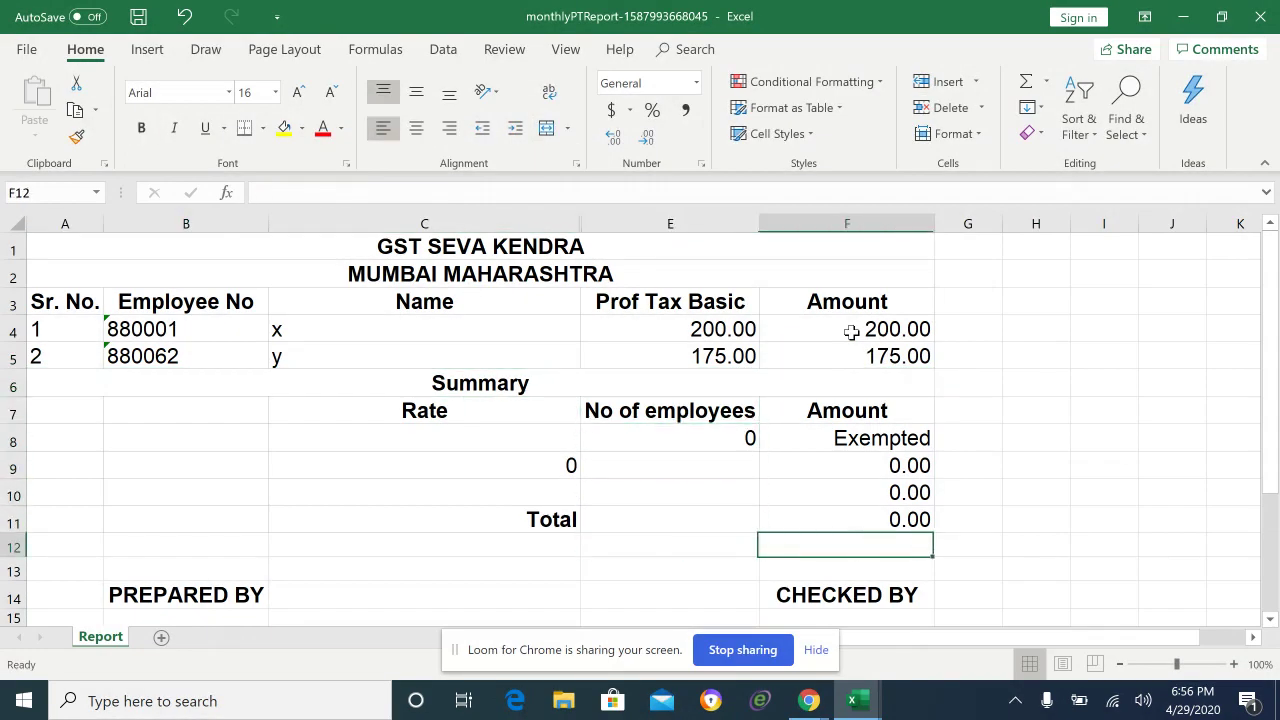
key("Up")
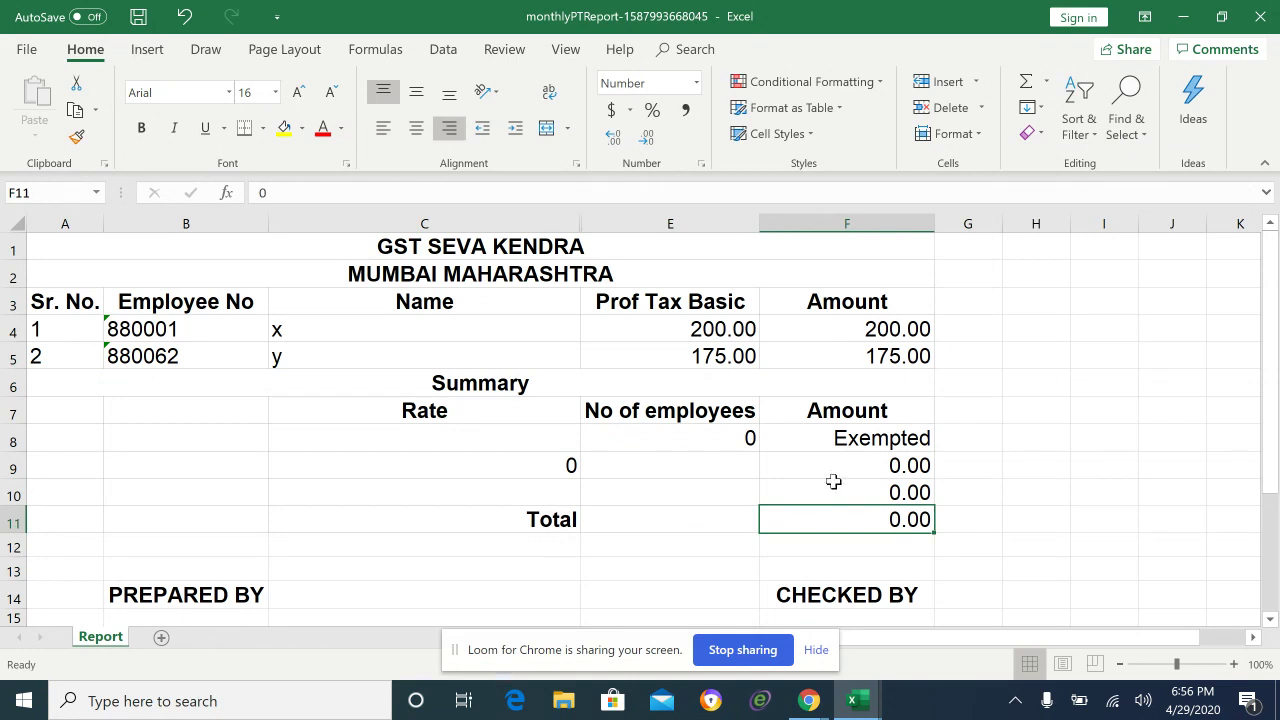
left_click(660, 517)
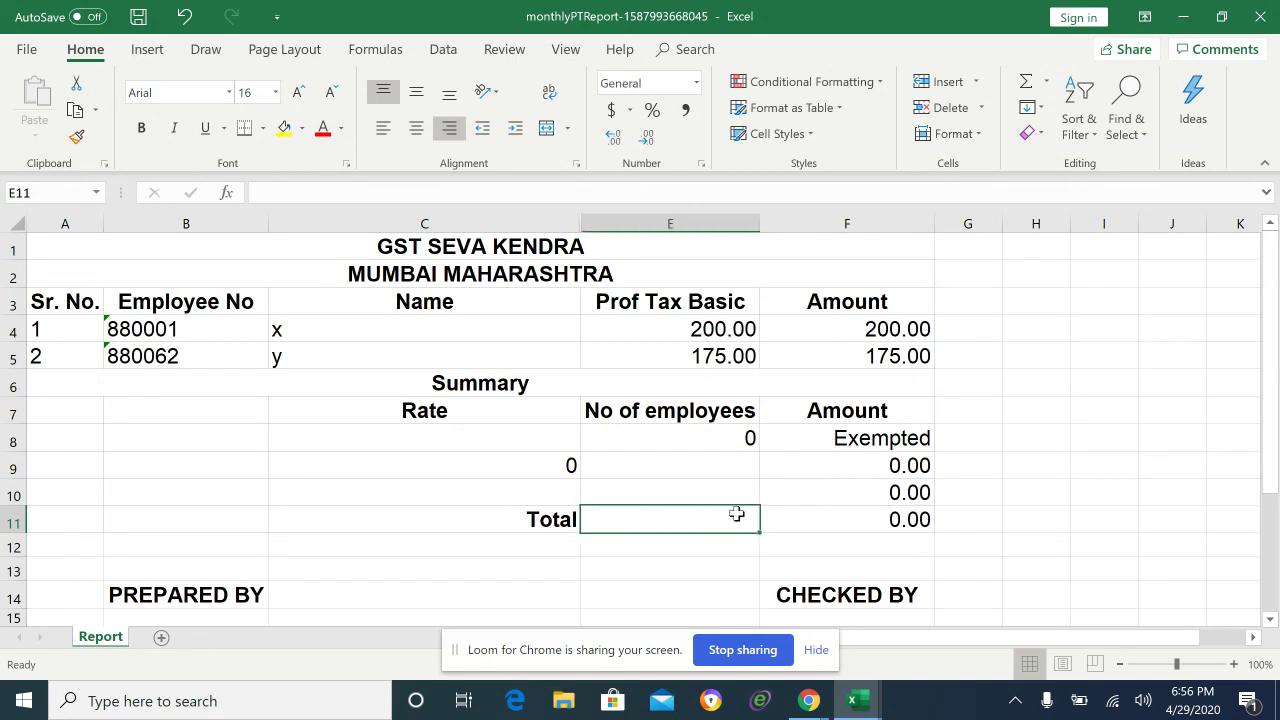
type("2")
Replace the summary's total Amount in F11 with the formula =F4+F5
left_click(864, 517)
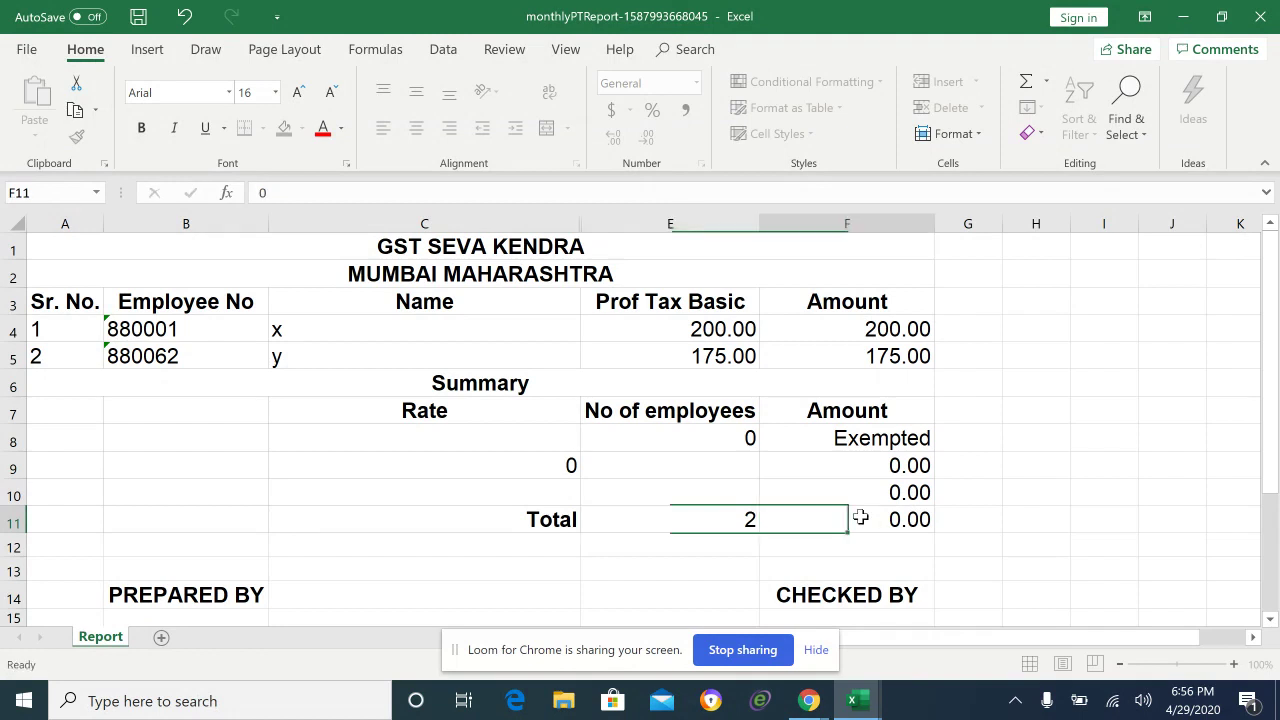
type("0")
key("BackSpace")
type("=")
left_click(884, 325)
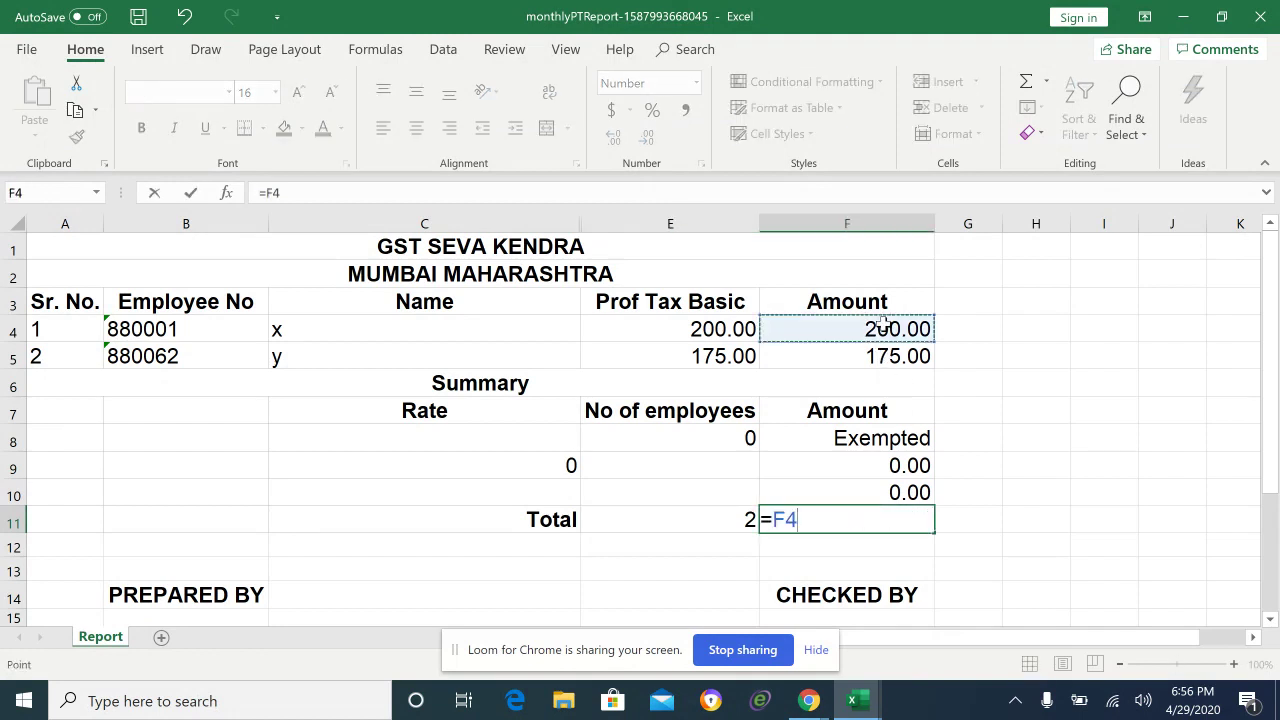
type("+")
left_click(862, 358)
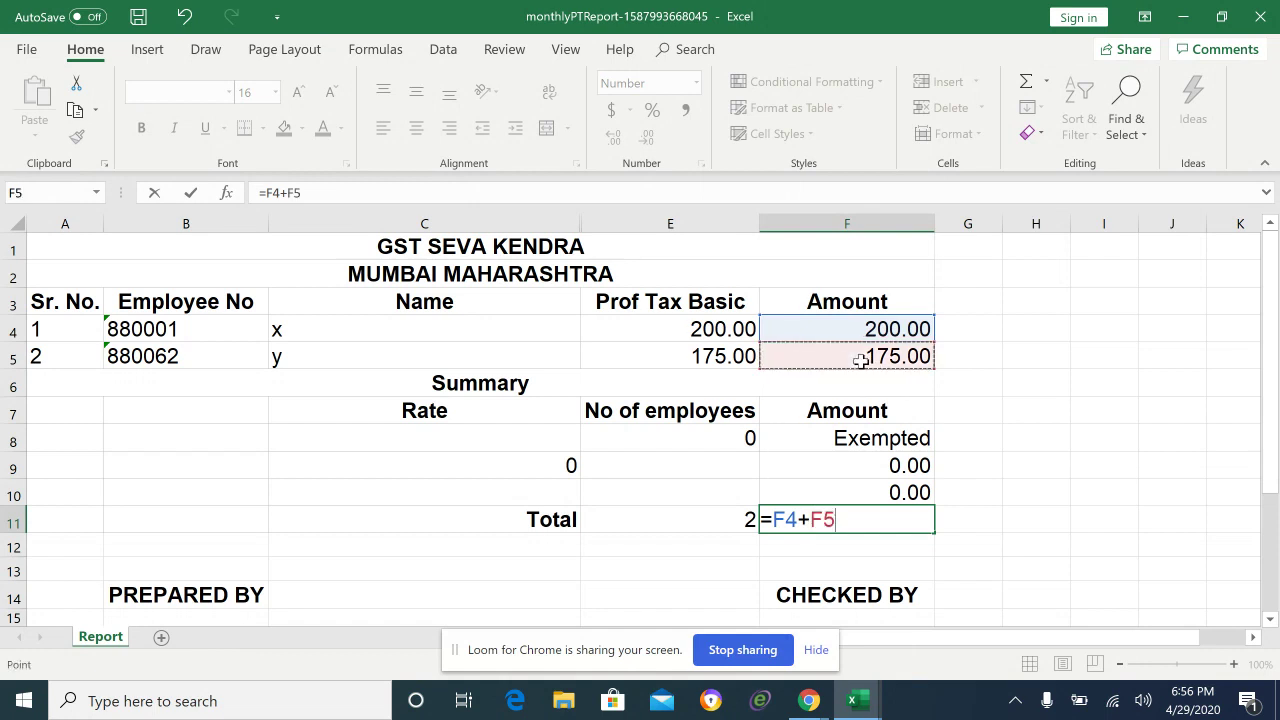
key("Return")
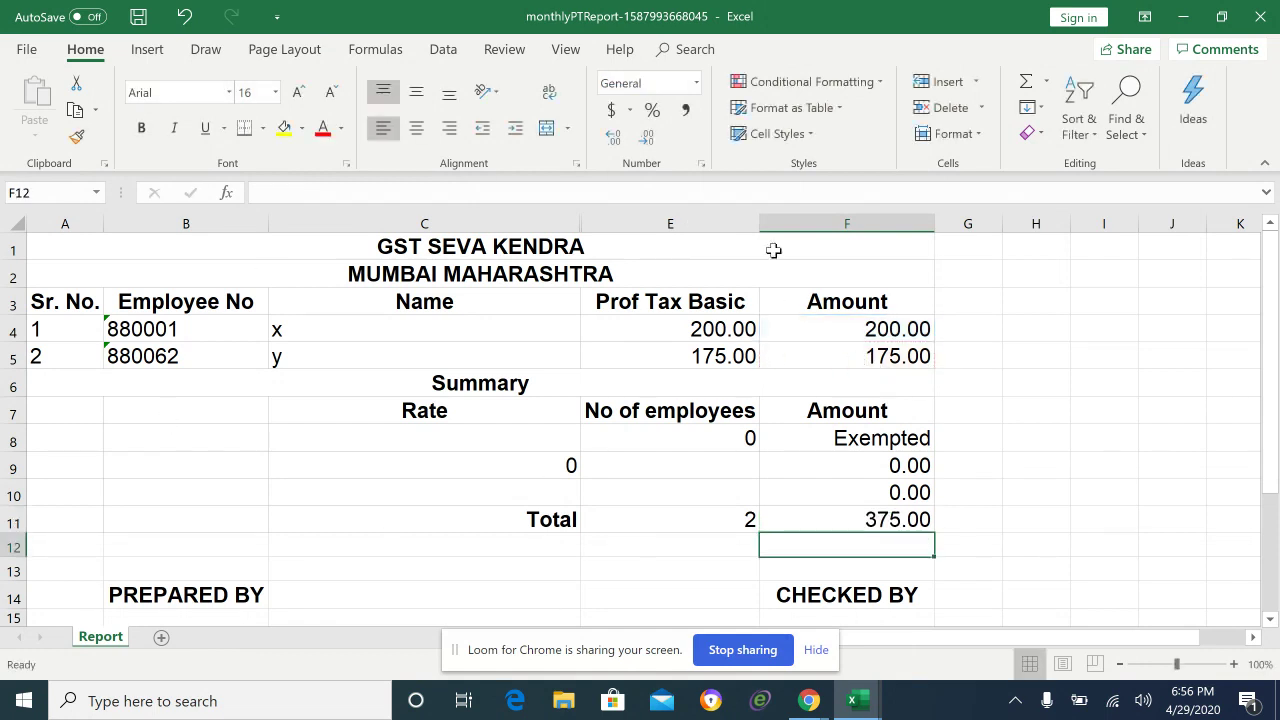
Review the professional tax report's title, its row 3 column headings and the Amount entries down to the Summary row
left_click(402, 250)
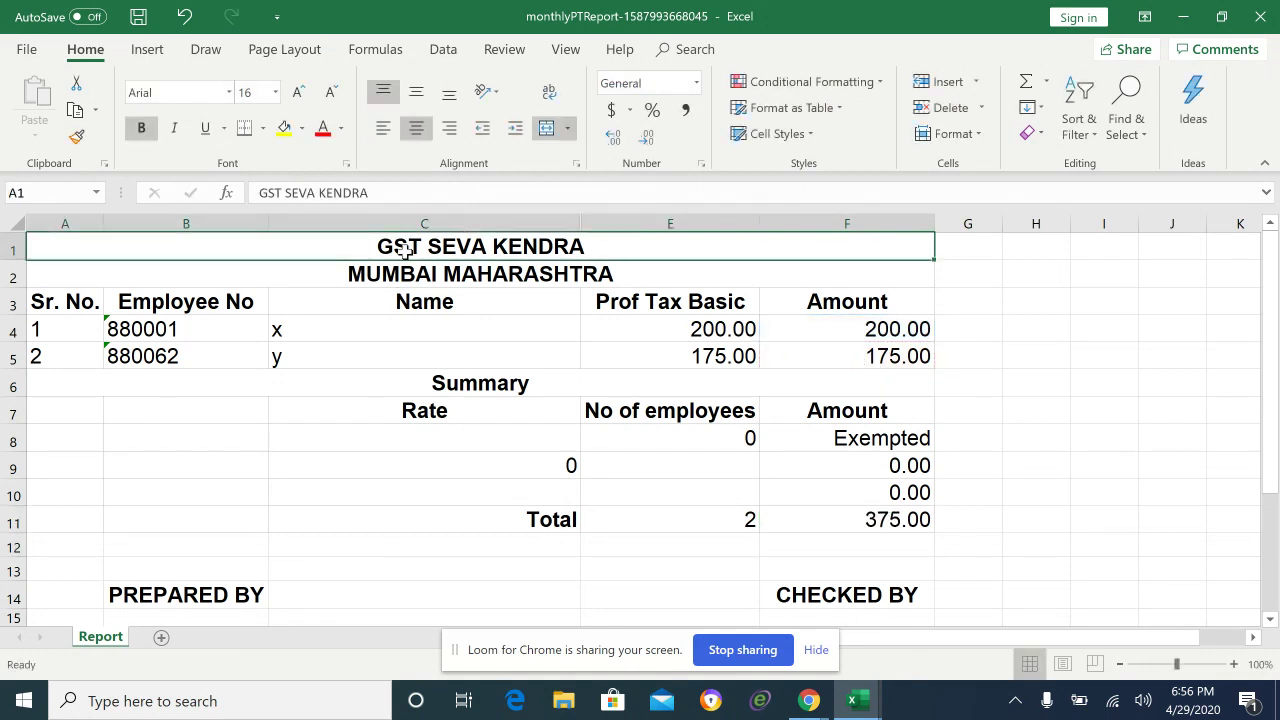
key("Down")
key("Down")
key("Right")
key("Right")
key("Right")
key("Right")
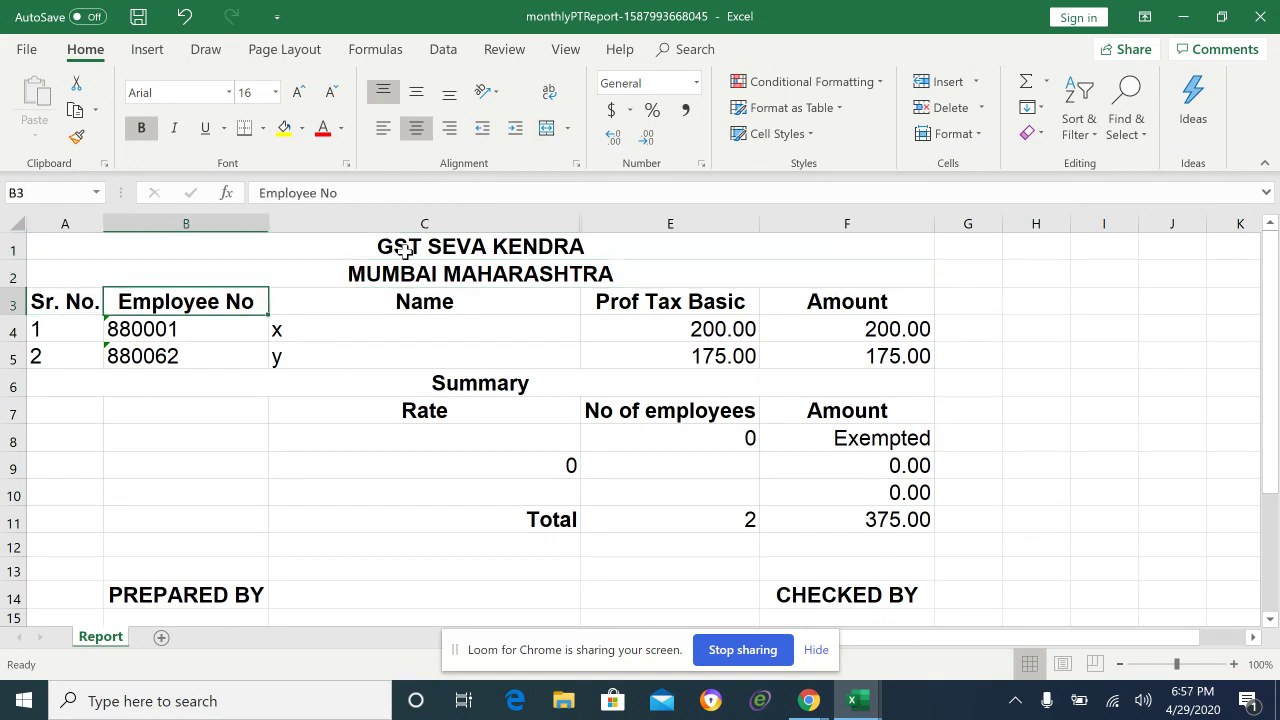
key("Left")
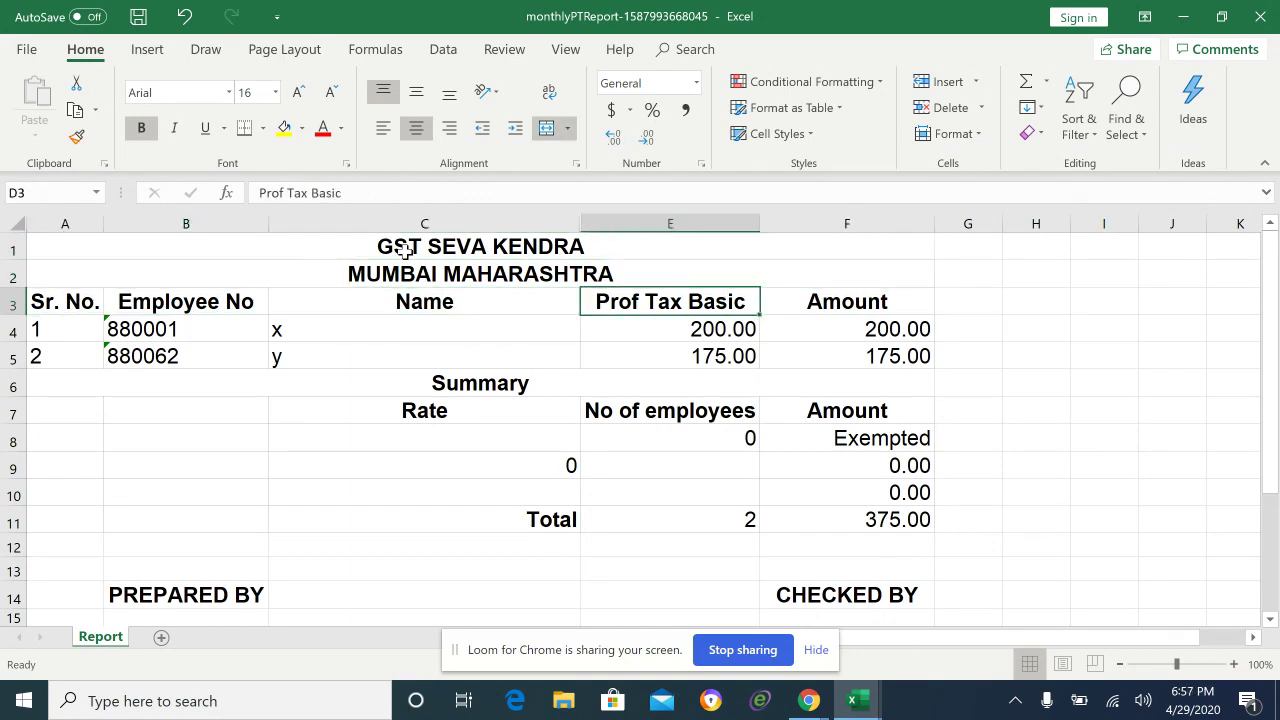
key("Right")
key("Left")
key("Right")
key("Down")
key("Down")
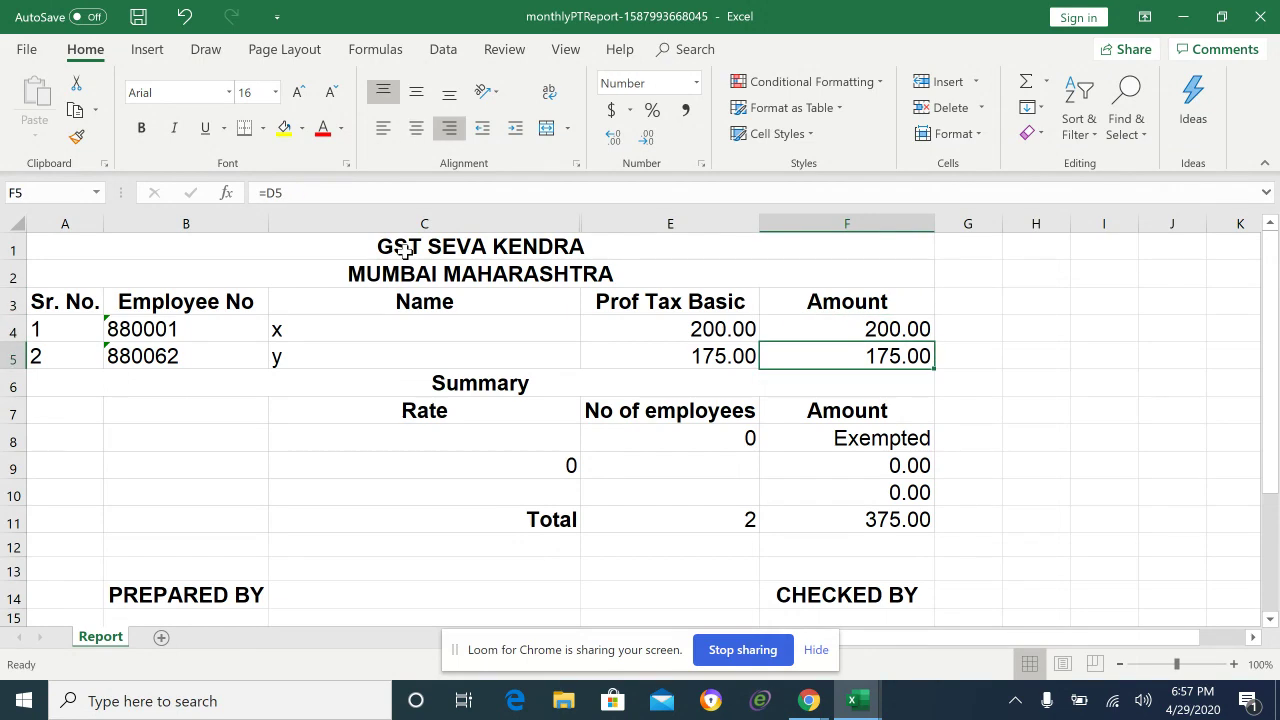
key("Down")
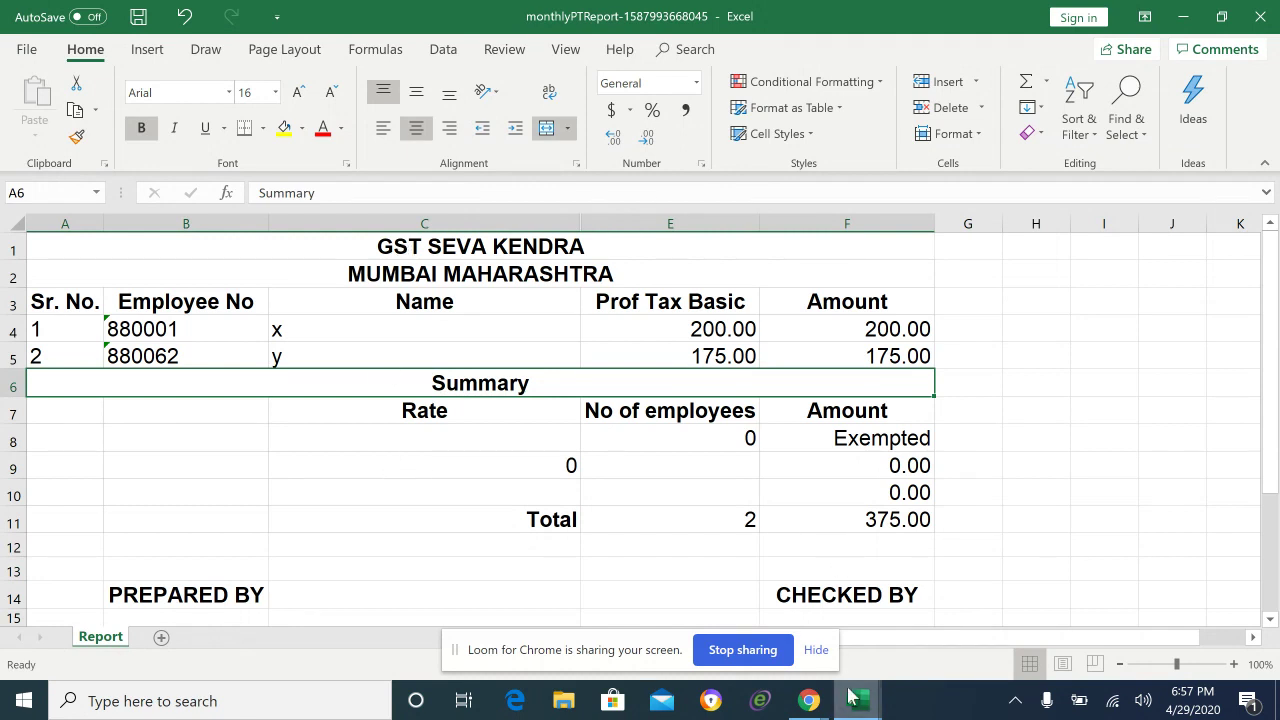
Switch to the pfStatementV1 workbook and point out the first employee's UAN No cell, G6
mouse_move(853, 706)
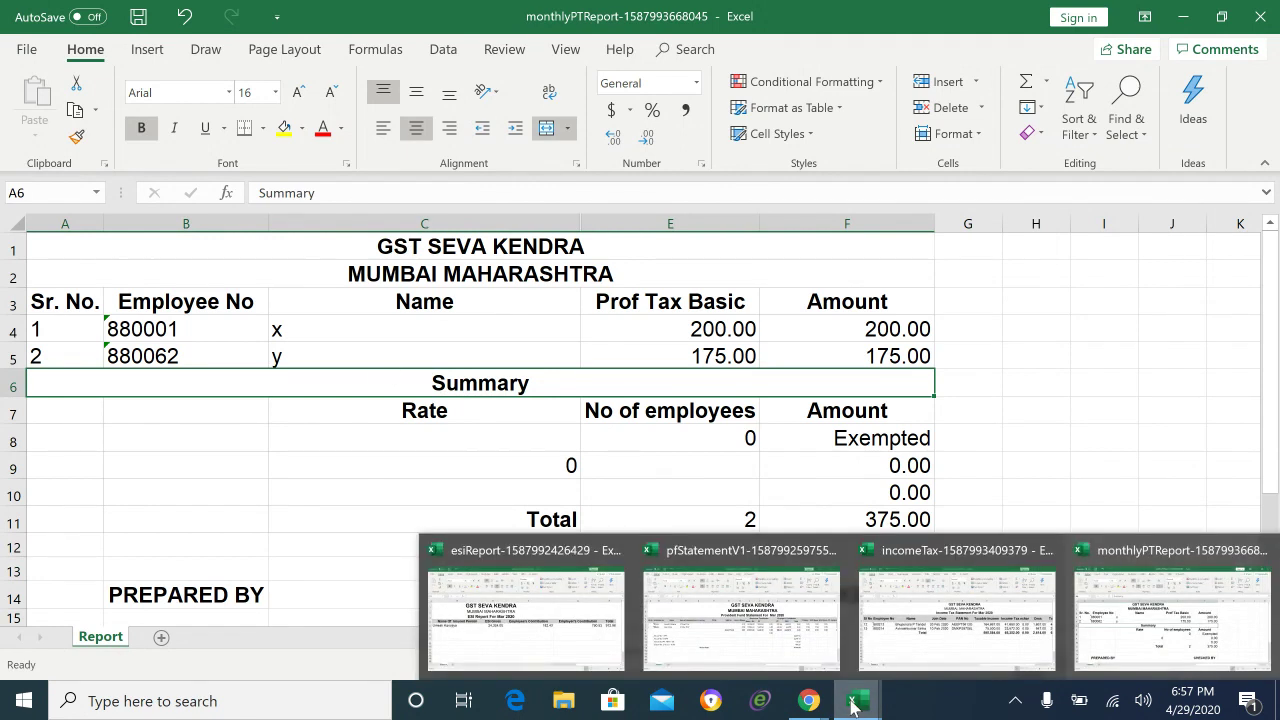
left_click(735, 637)
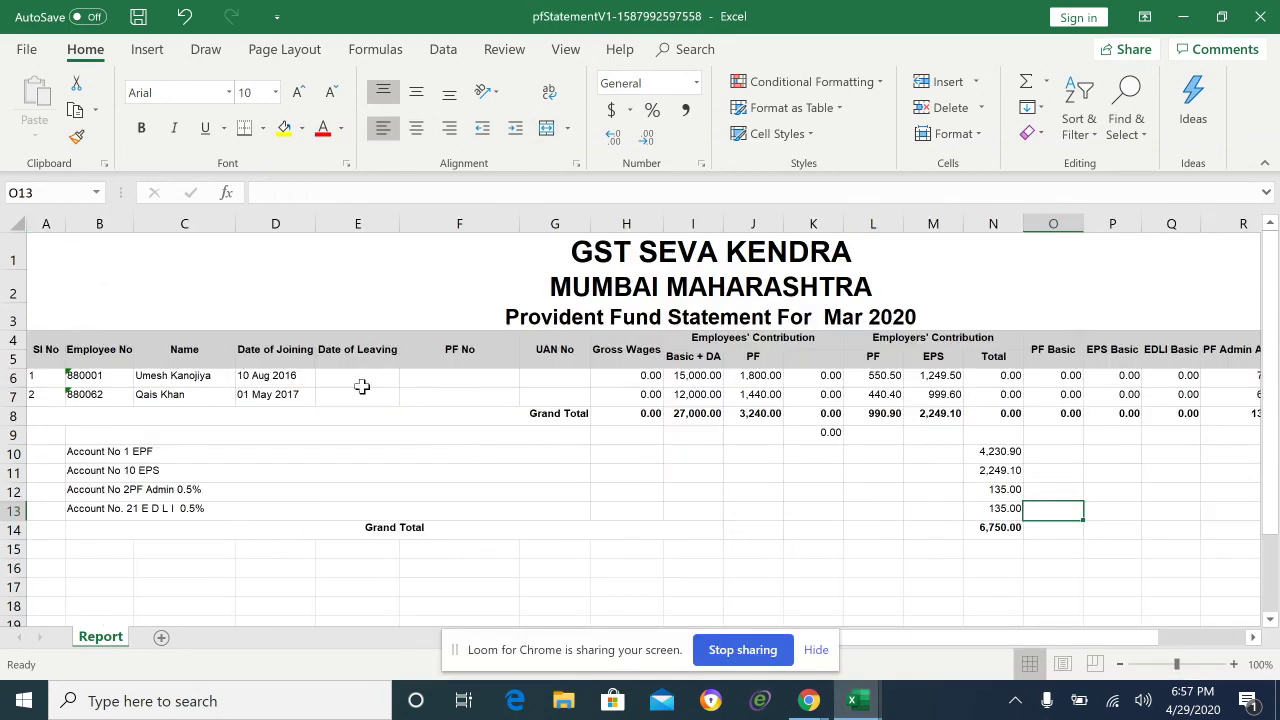
left_click(560, 375)
Switch to the esiReport workbook and go back across its columns to the Employee No entry in row 5
mouse_move(849, 706)
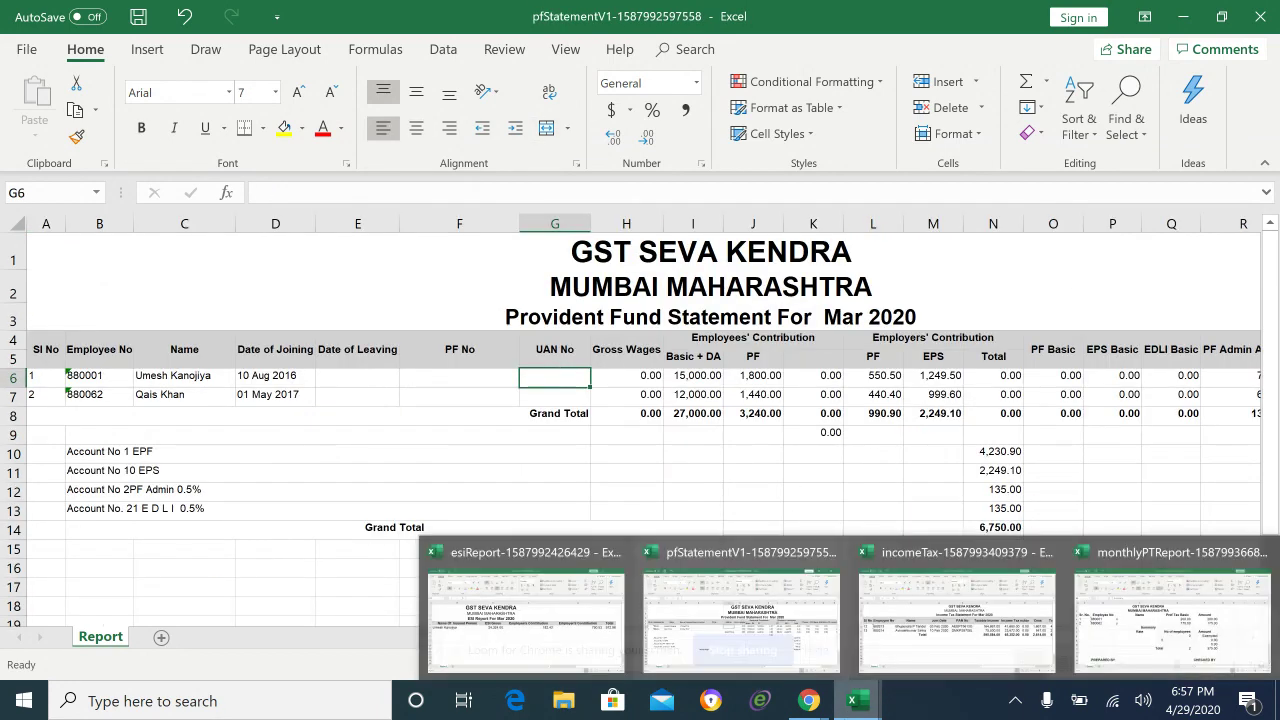
left_click(577, 622)
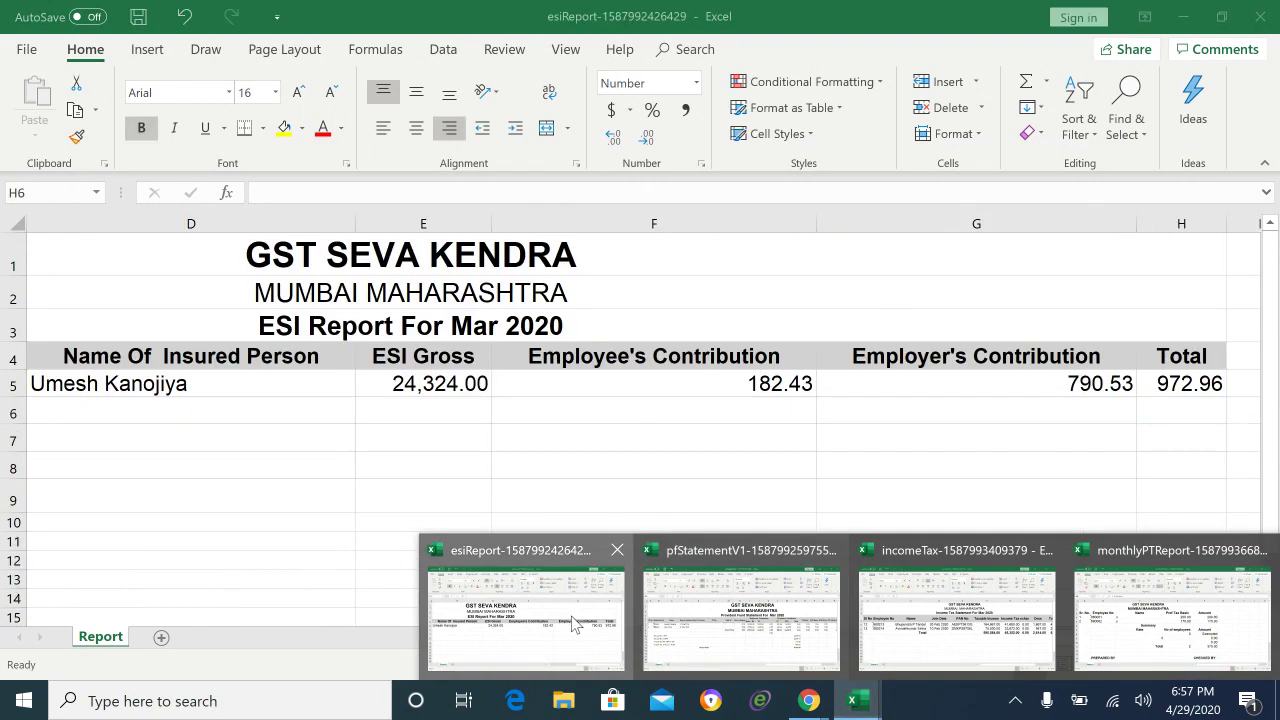
key("Left")
key("Left")
key("Left")
key("Left")
key("Left")
key("Left")
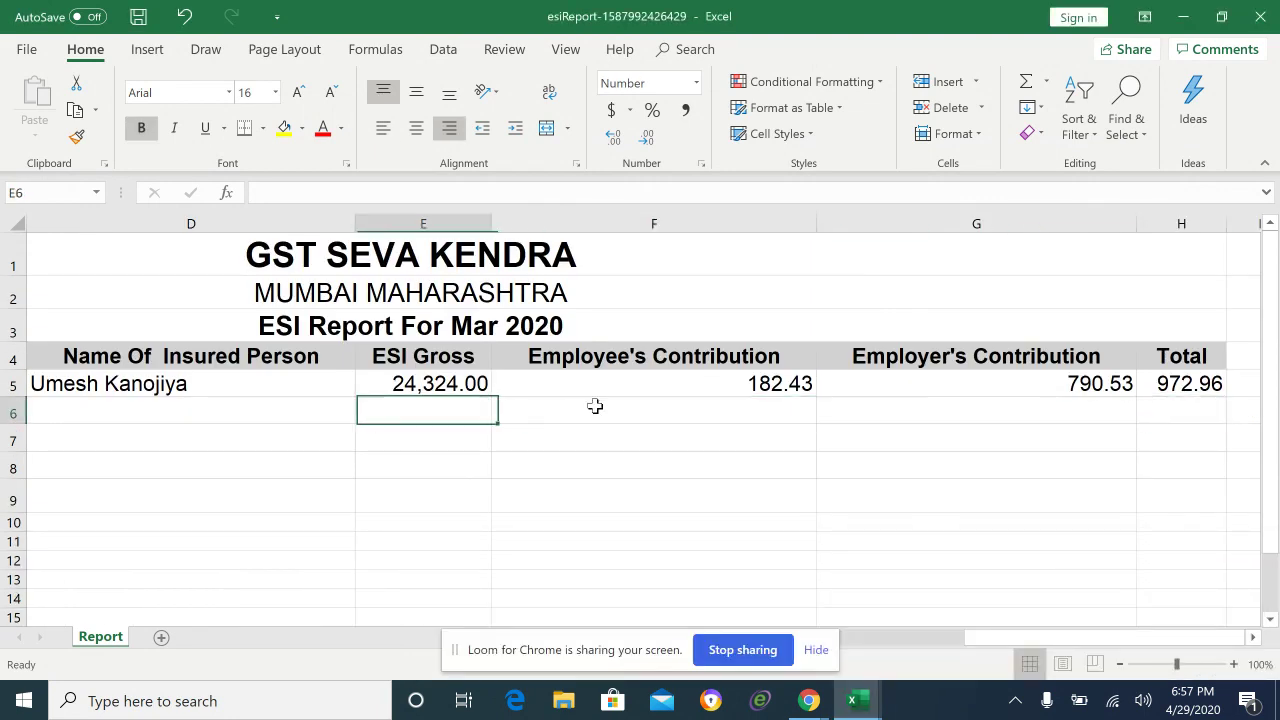
key("Right")
key("Up")
key("Left")
key("Left")
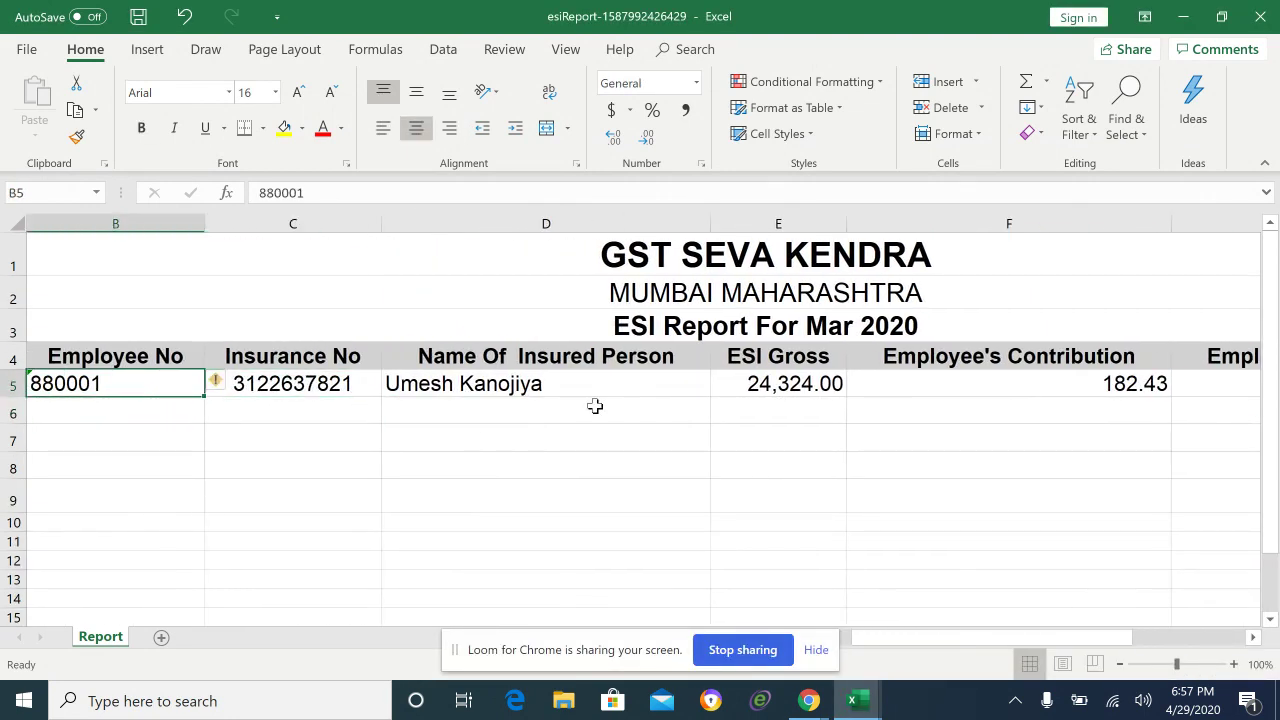
Examine row 5's Insurance No, insured person's name and ESI Gross, returning through Sl No to Employee No
key("Right")
key("Right")
key("Right")
key("Left")
key("Left")
key("Left")
key("Right")
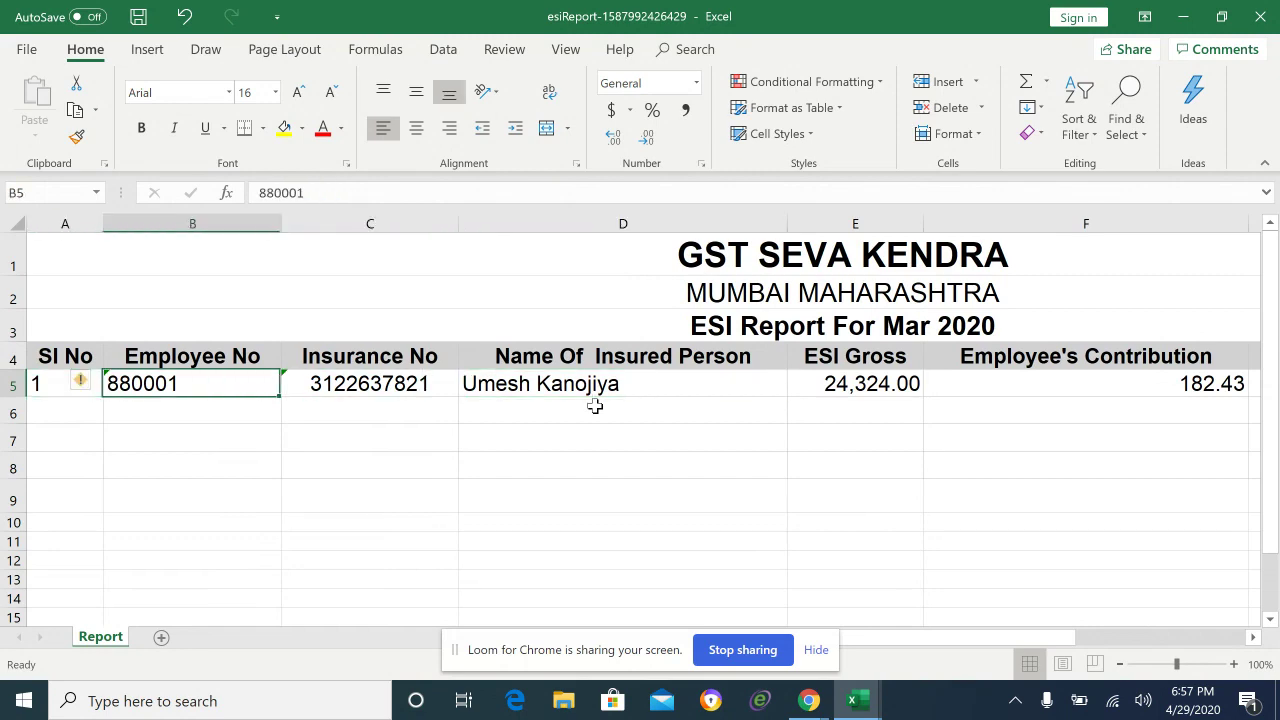
Point out the Insurance No entry in row 5 and switch to the monthlyPTReport workbook's first Prof Tax Basic entry
key("Right")
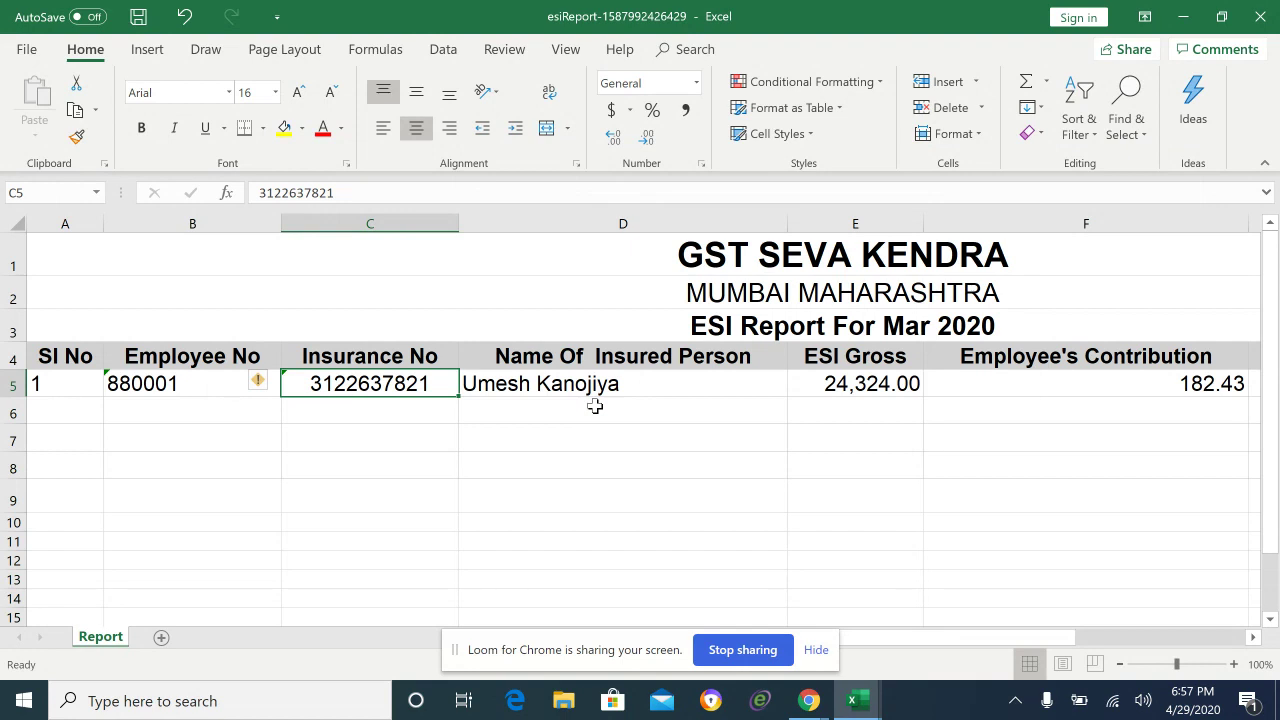
mouse_move(858, 705)
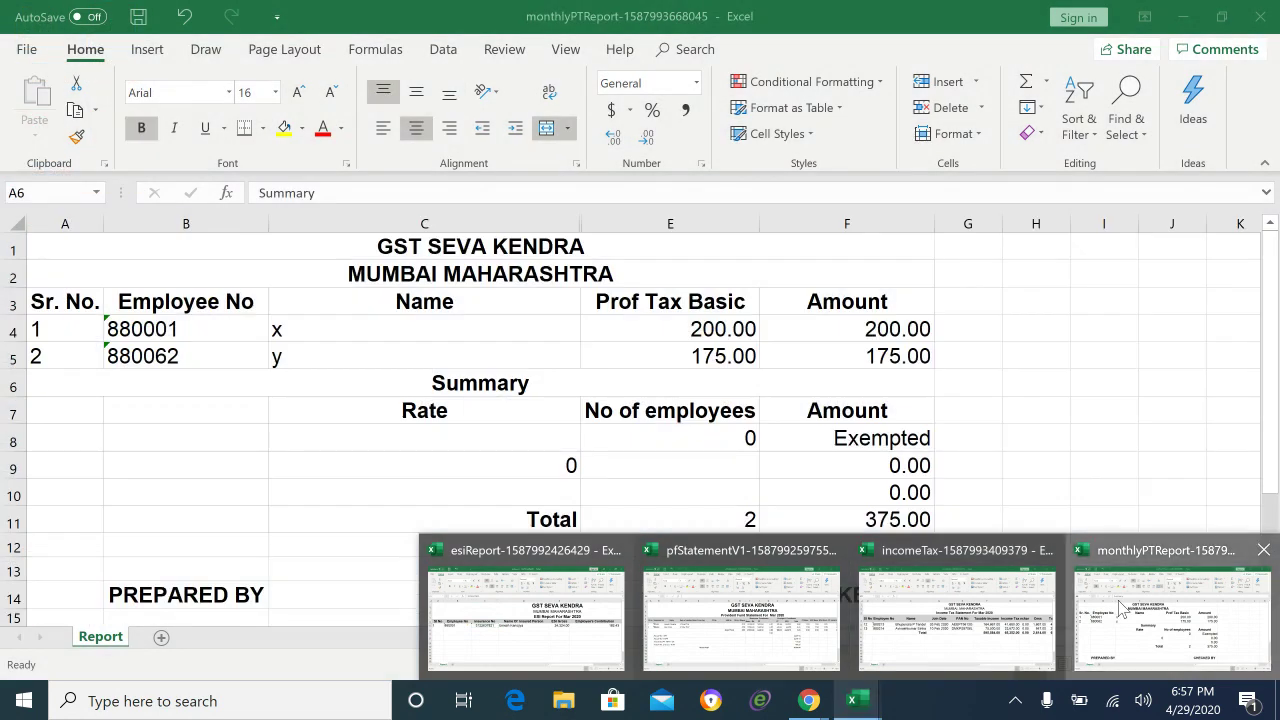
left_click(1170, 612)
left_click(617, 325)
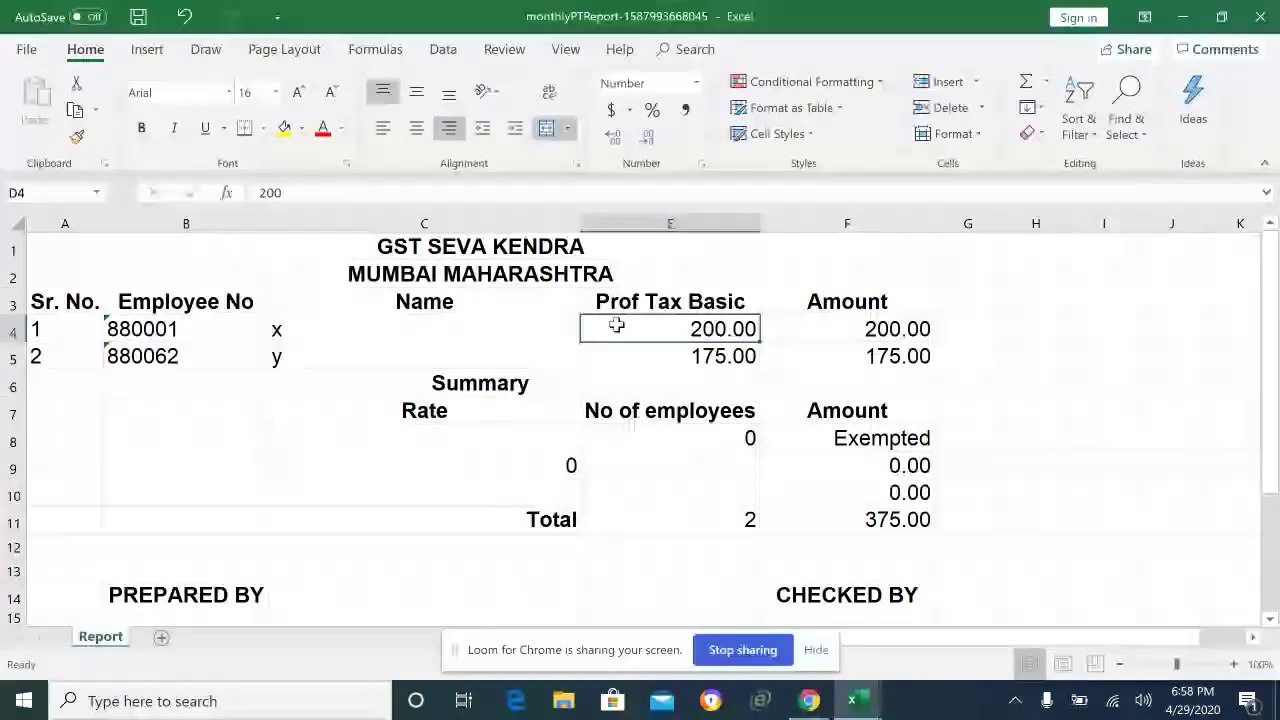
Review the professional tax report from its title rows down through the employee entries and Summary section to the Total row
key("Up")
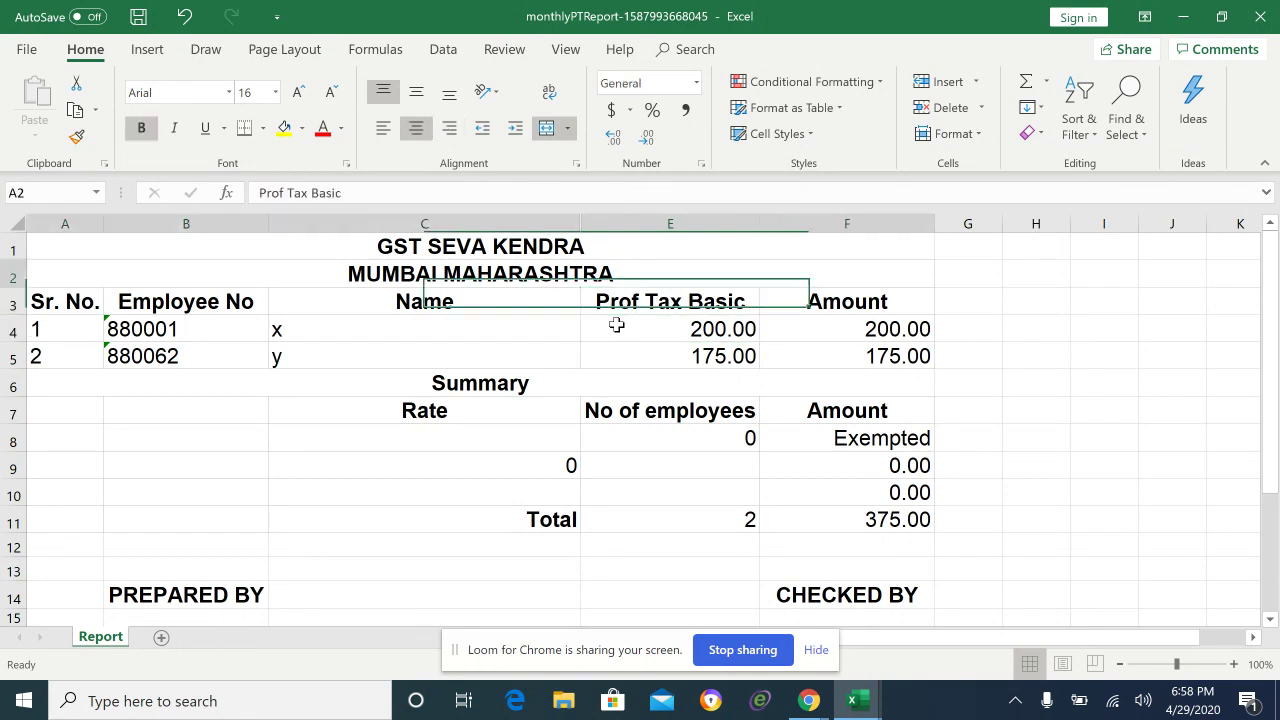
key("Up")
key("Up")
key("Down")
key("Down")
key("Down")
key("Down")
key("Down")
key("Down")
key("Down")
key("Down")
key("Down")
key("Down")
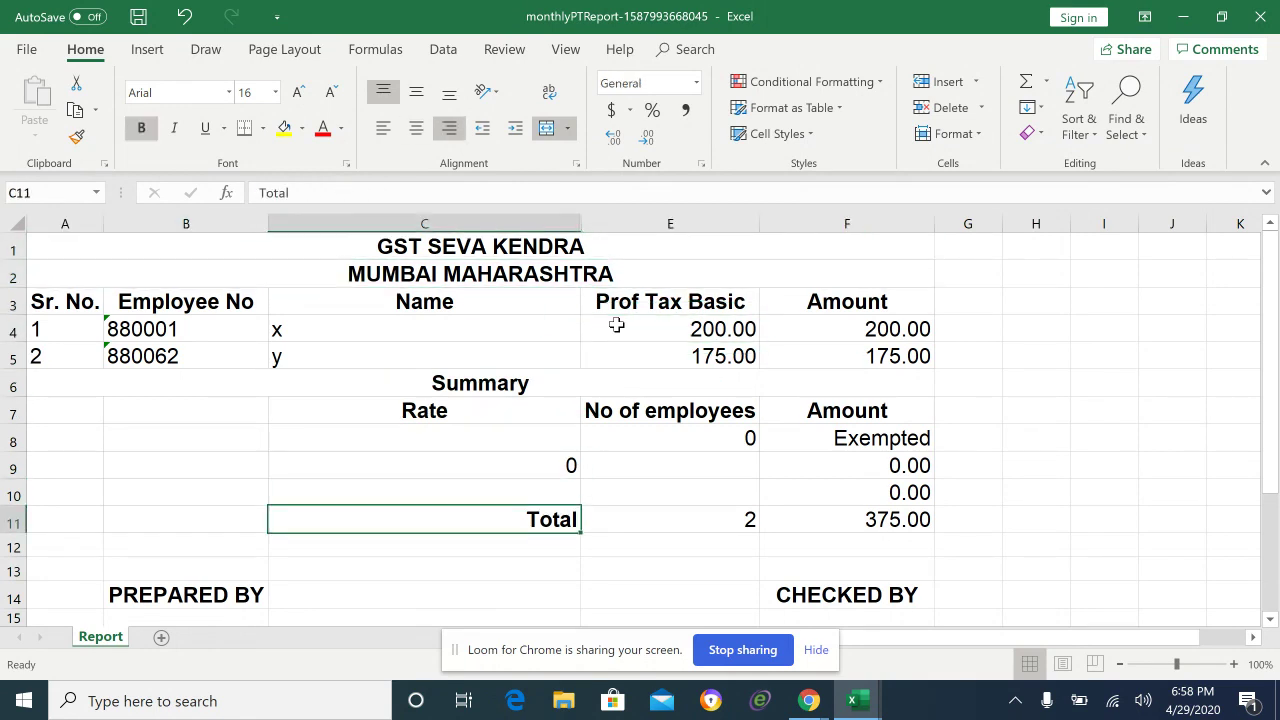
Go back up from the Total label through the Summary and Prof Tax Basic entries to the company title row
key("Up")
key("Up")
key("Up")
key("Up")
key("Up")
key("Up")
key("Up")
key("Up")
key("Up")
key("Up")
Reread the report from the location row through both Prof Tax Basic entries and the Summary down to the Total label
key("Down")
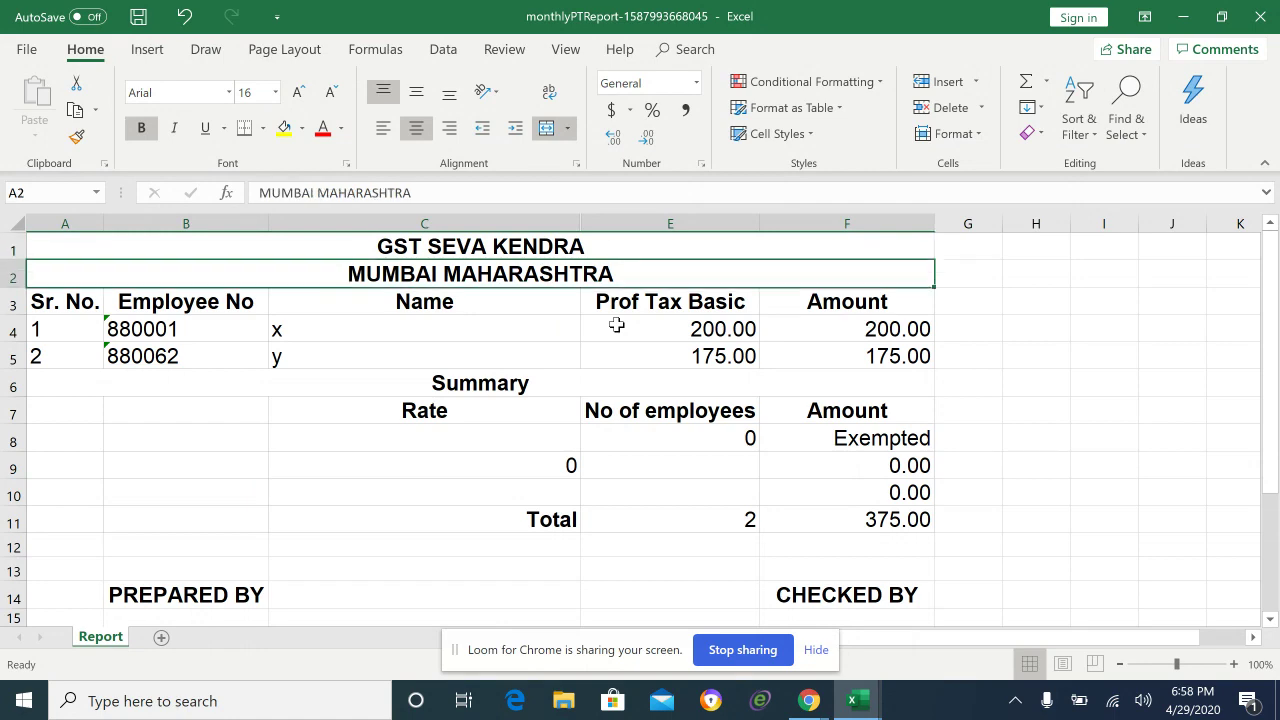
key("Down")
key("Down")
key("Down")
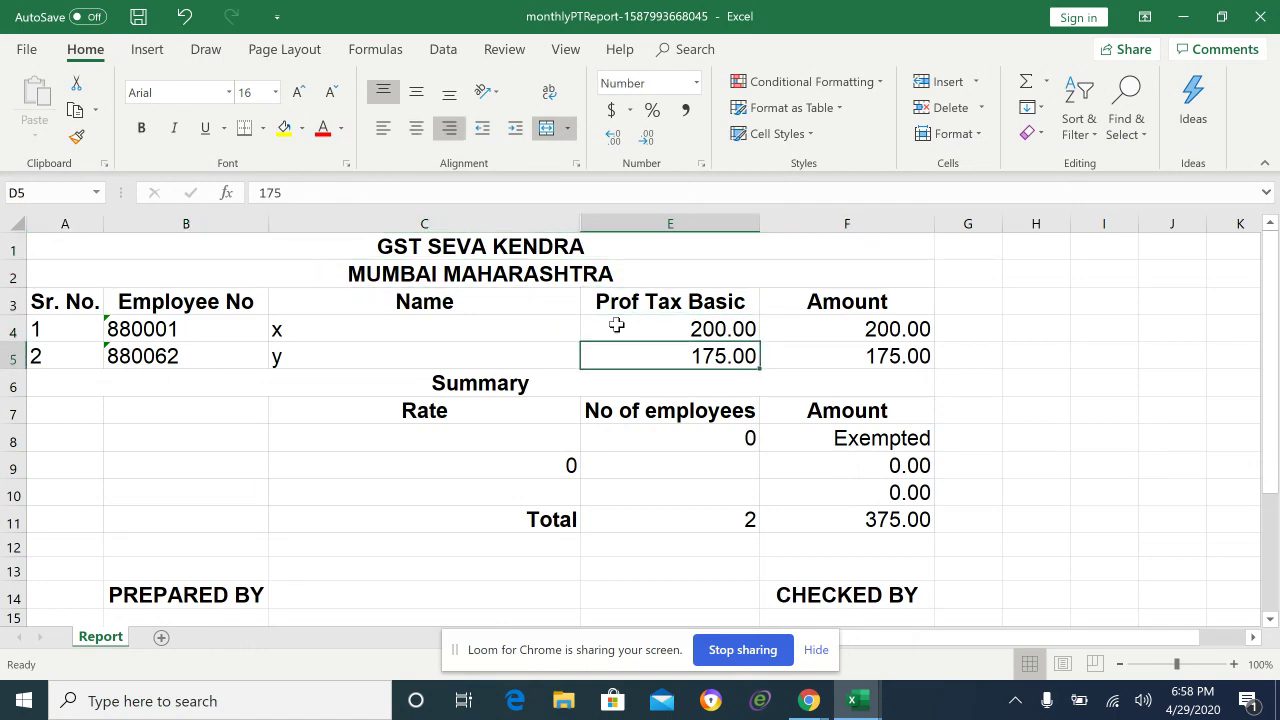
key("Down")
key("Down")
key("Down")
key("Down")
key("Down")
key("Down")
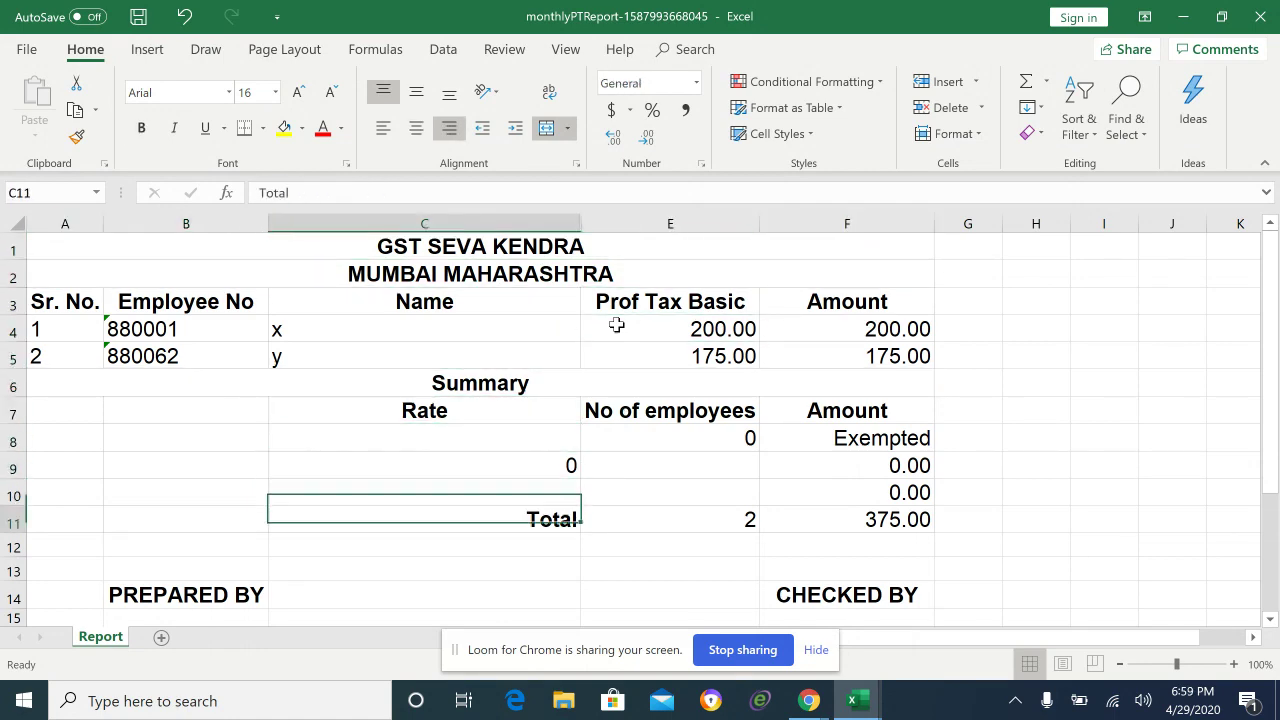
Examine the Amount column from F12 below the Total row up through the Summary to the first employee's entry in F4
key("Down")
key("Right")
key("Right")
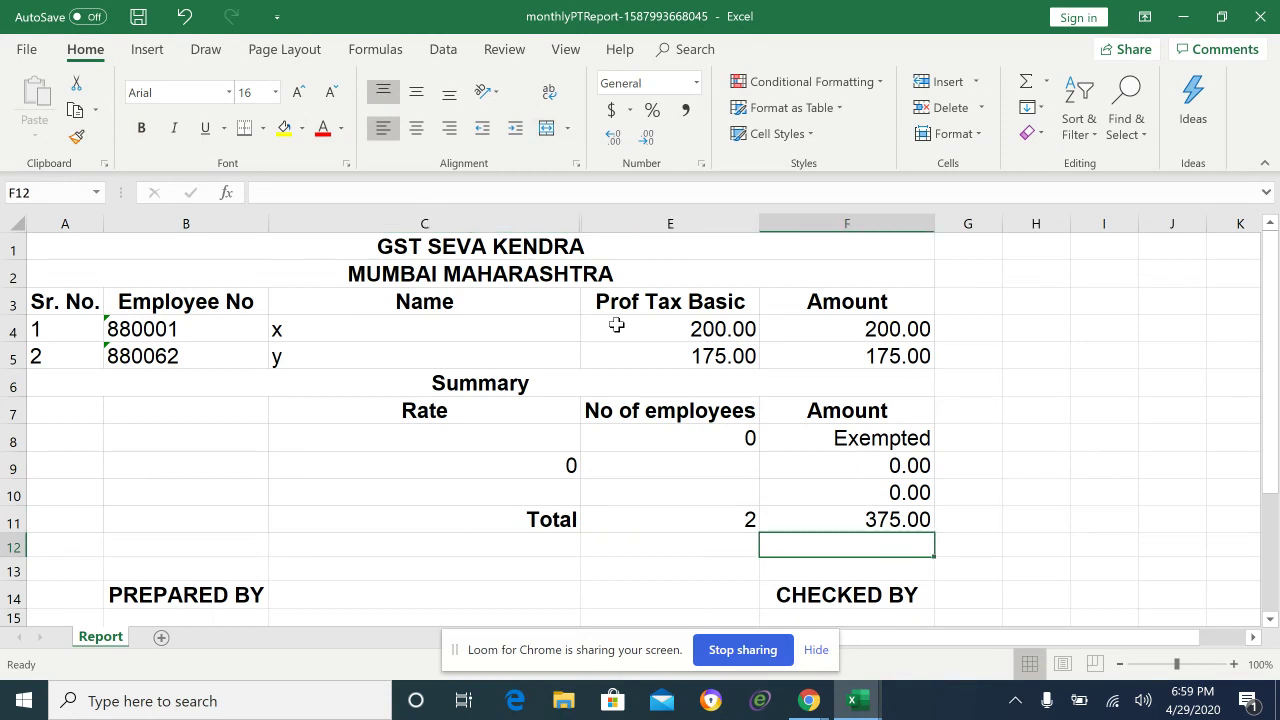
key("Up")
key("Up")
key("Up")
key("Up")
key("Up")
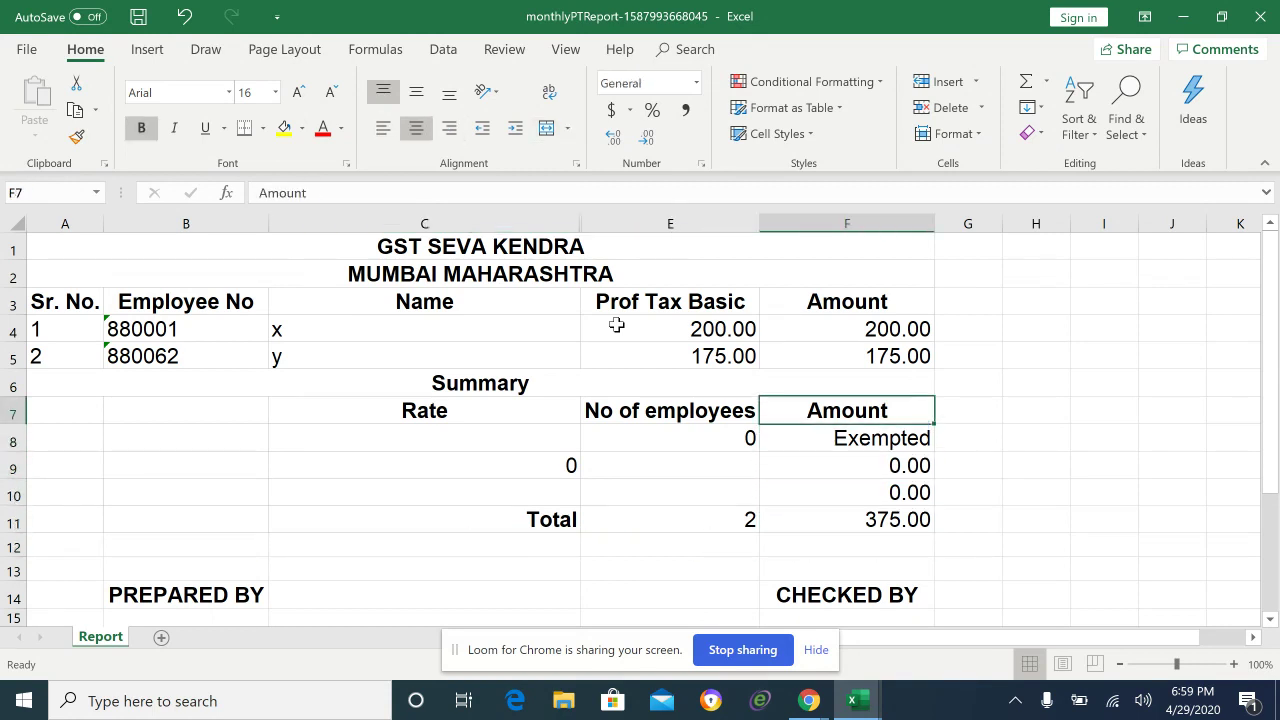
key("Up")
key("Up")
key("Up")
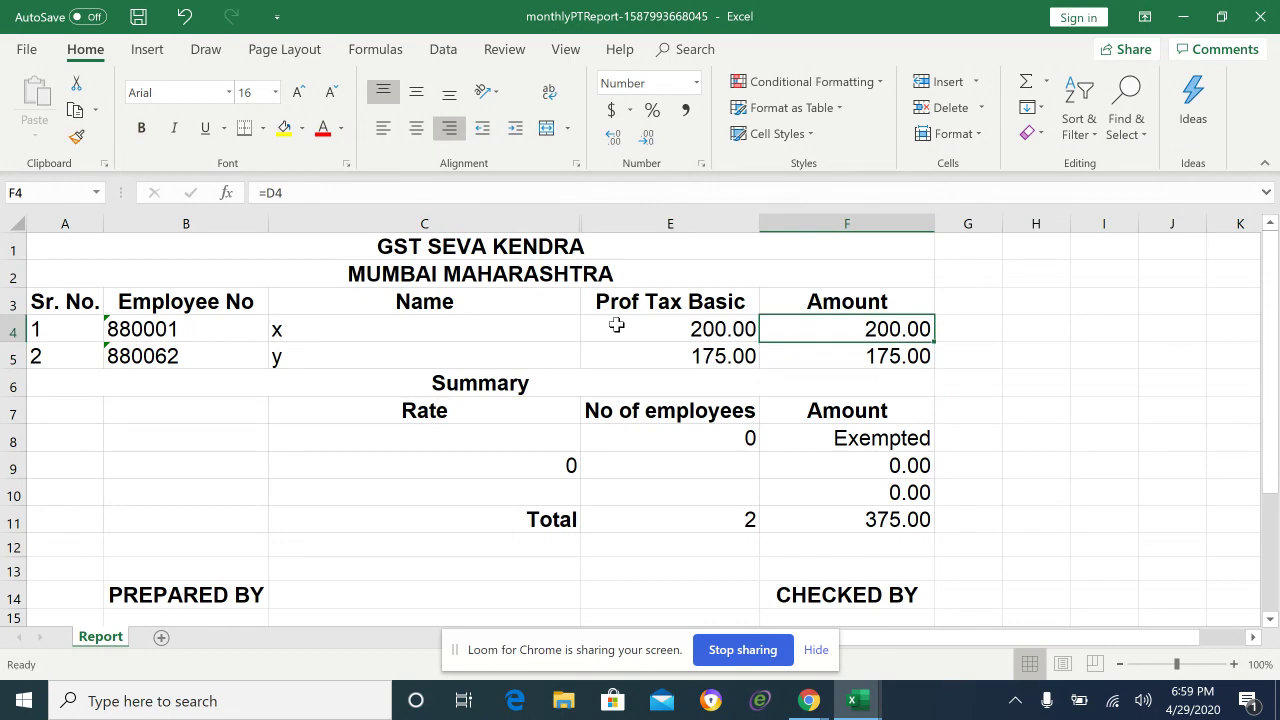
Recheck the report's title rows, the Amount heading and both employees' Amount entries down to the Summary row
key("Up")
key("Up")
key("Up")
key("Down")
key("Down")
key("Down")
key("Down")
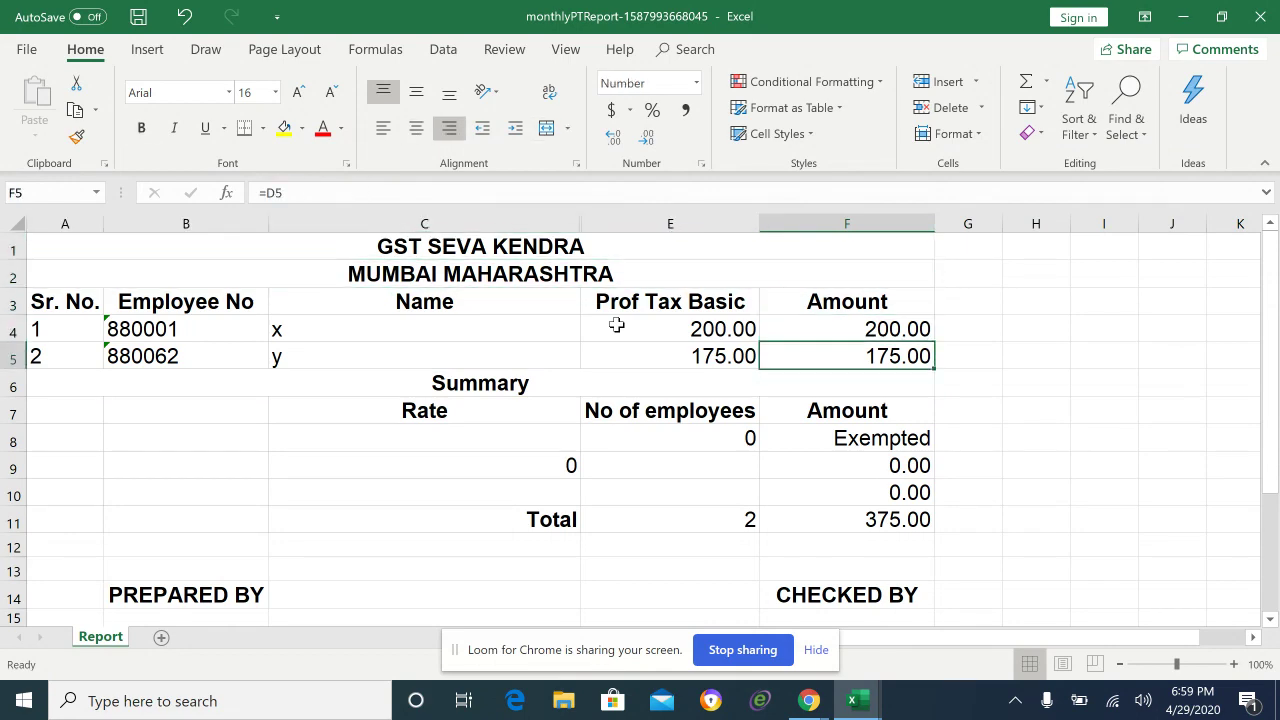
key("Down")
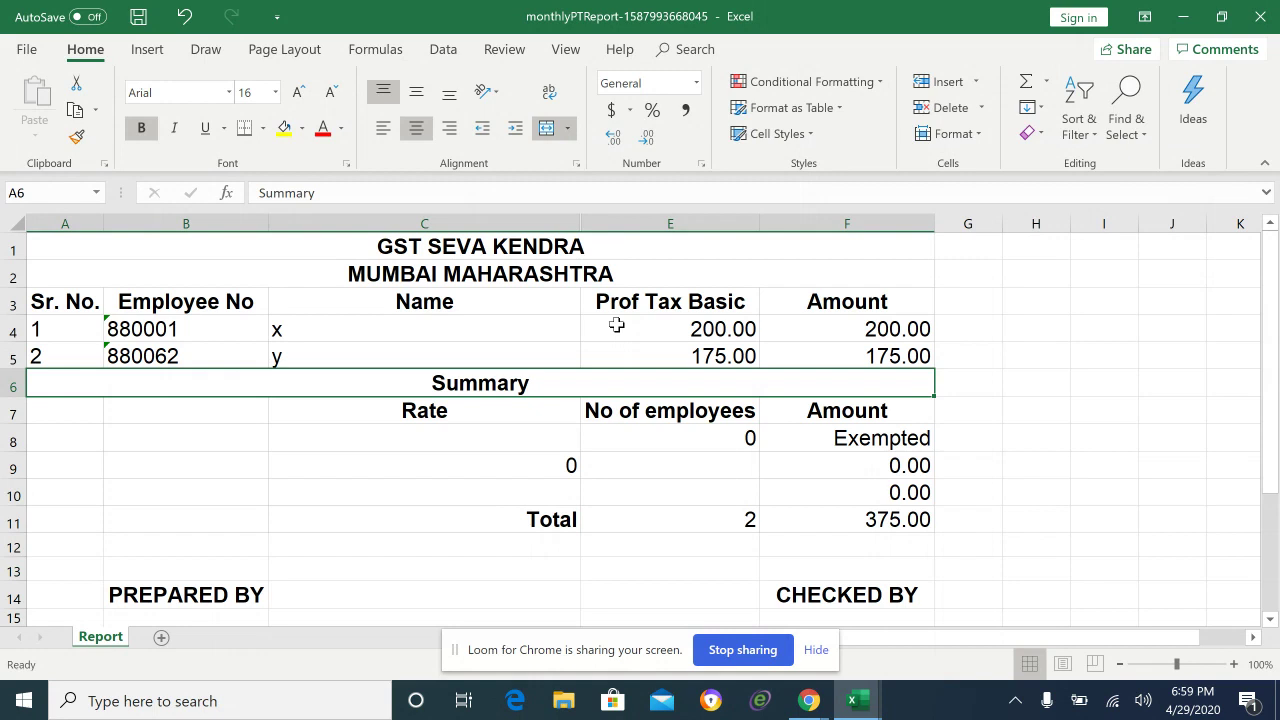